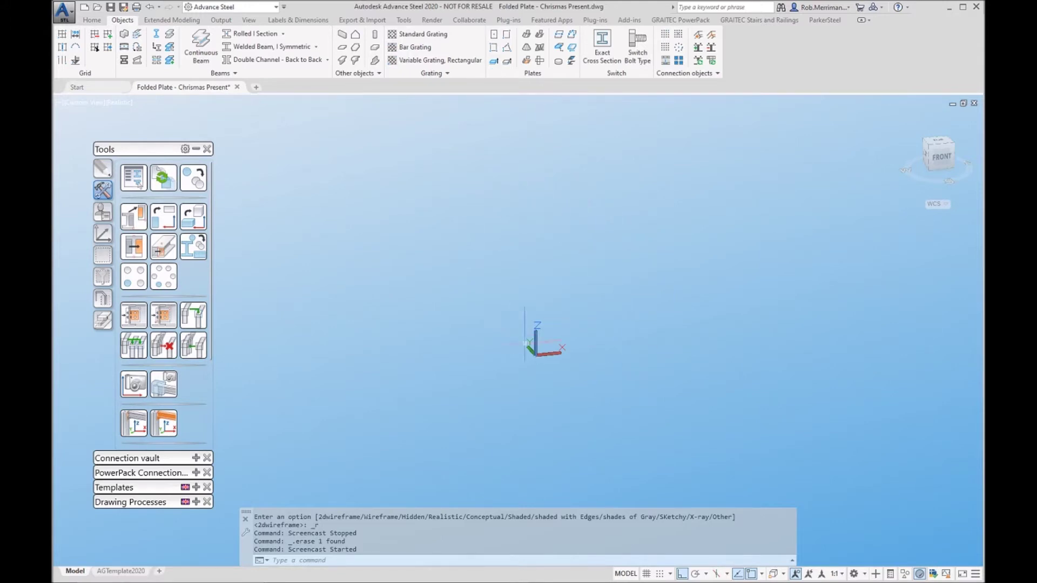
Place a rectangular plate centred at 0,0,0, keeping the default 1000 × 500 size
left_click(493, 34)
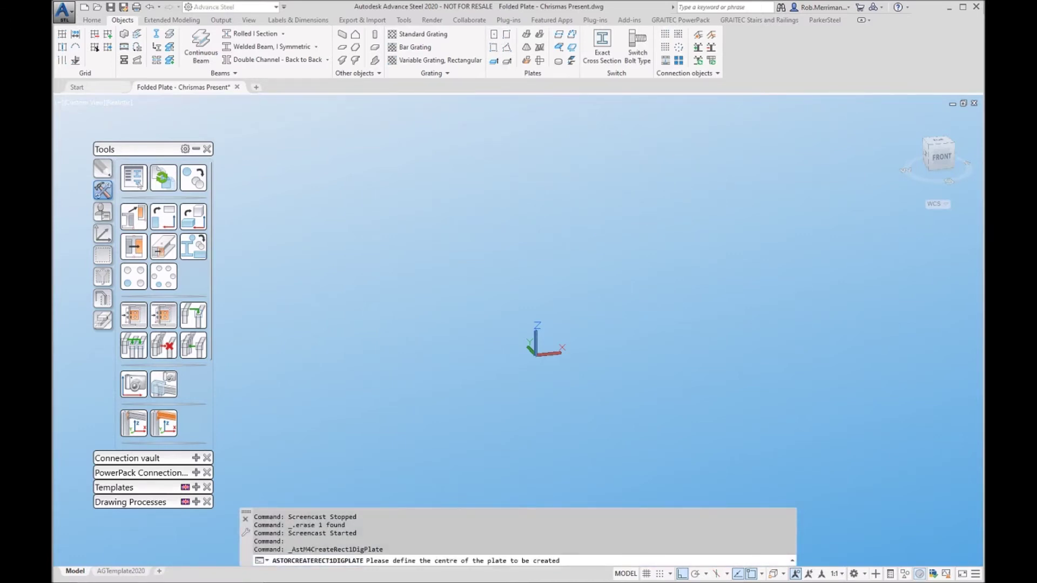
type("0,0,0")
key("Return")
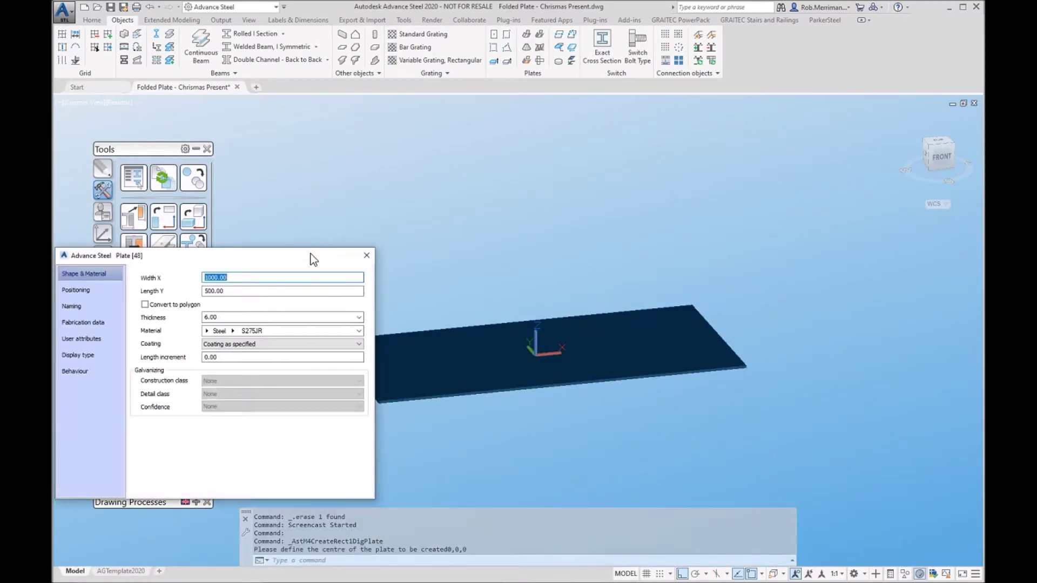
left_click_drag(311, 258, 537, 241)
left_click(593, 239)
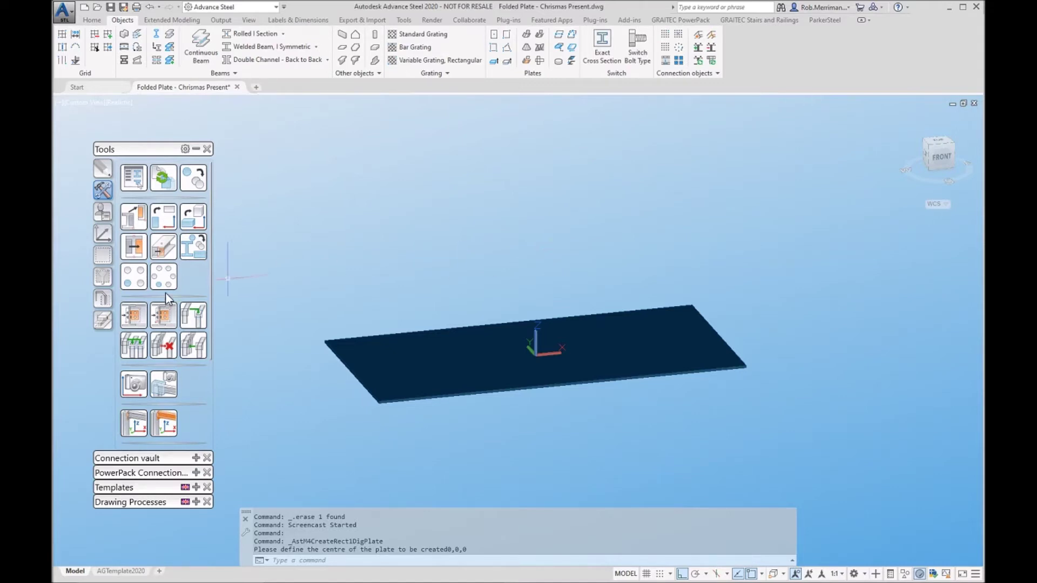
Rotate the UCS upright about X and move its origin to the base plate's front-left corner
left_click(103, 233)
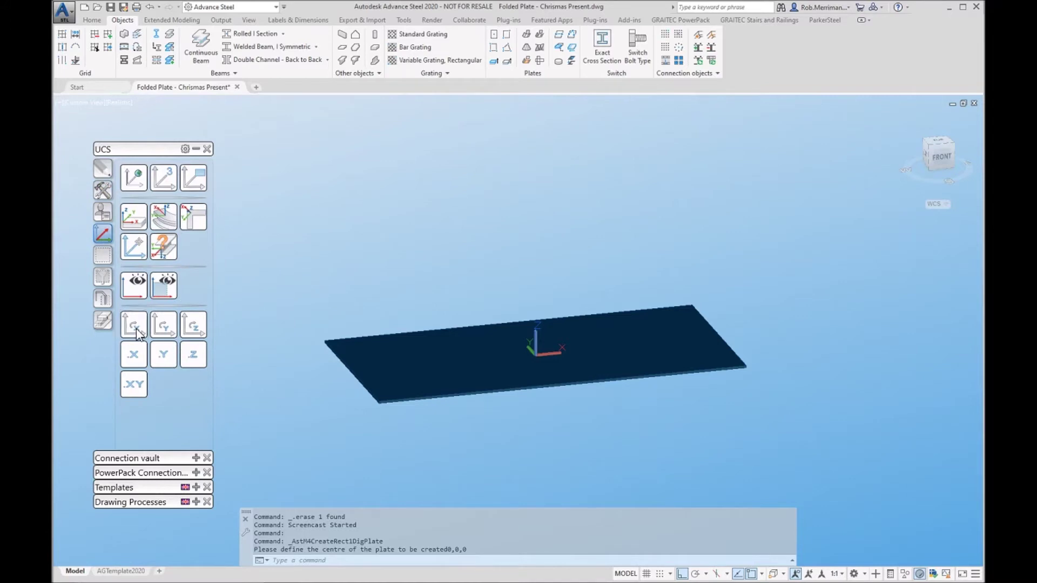
left_click(133, 325)
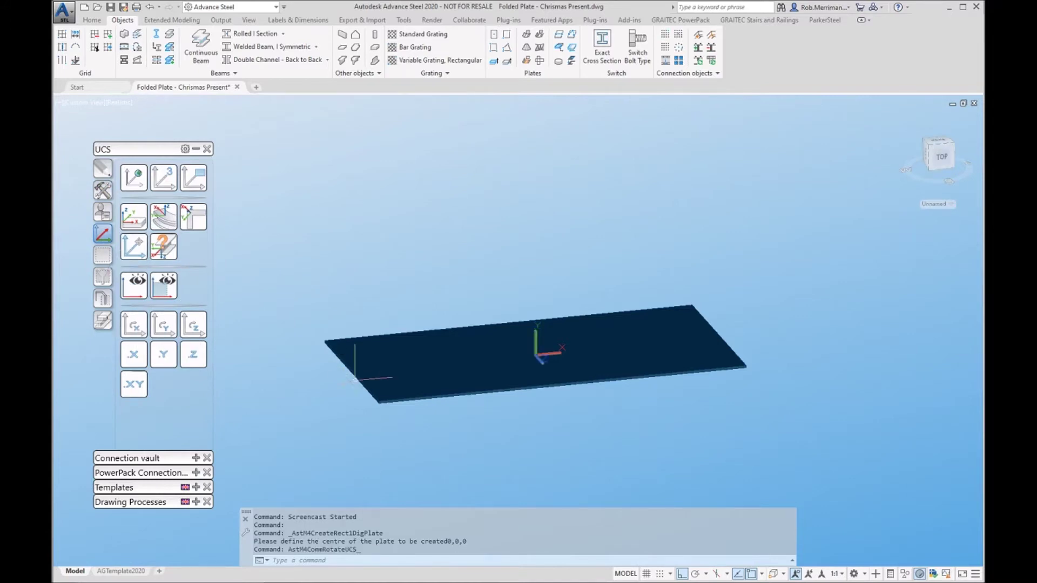
left_click(132, 249)
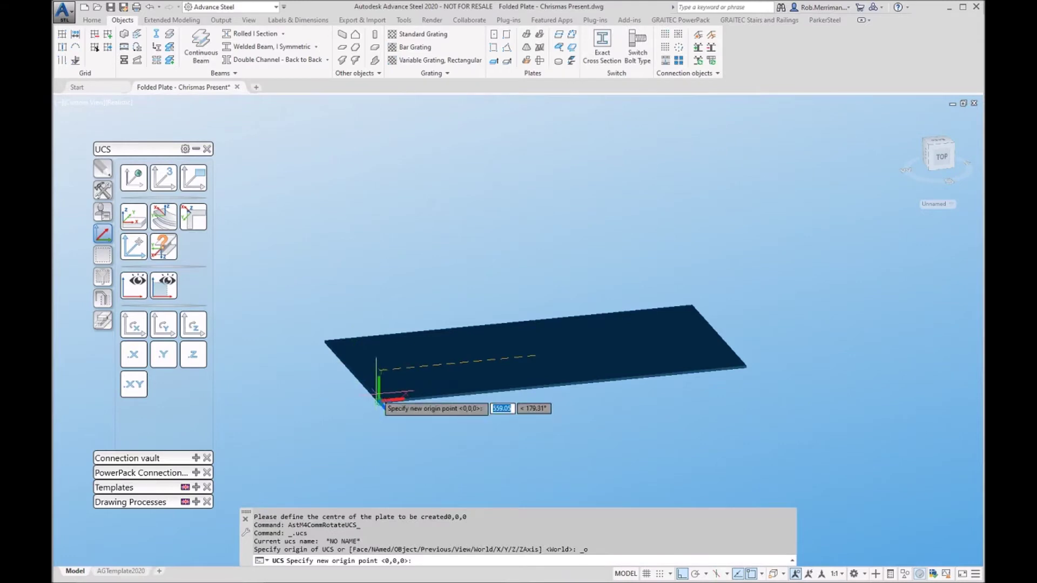
left_click(380, 403)
Create a 1000 × 300 upright side plate at 0,0,0, anchored at its bottom-left corner
left_click(494, 34)
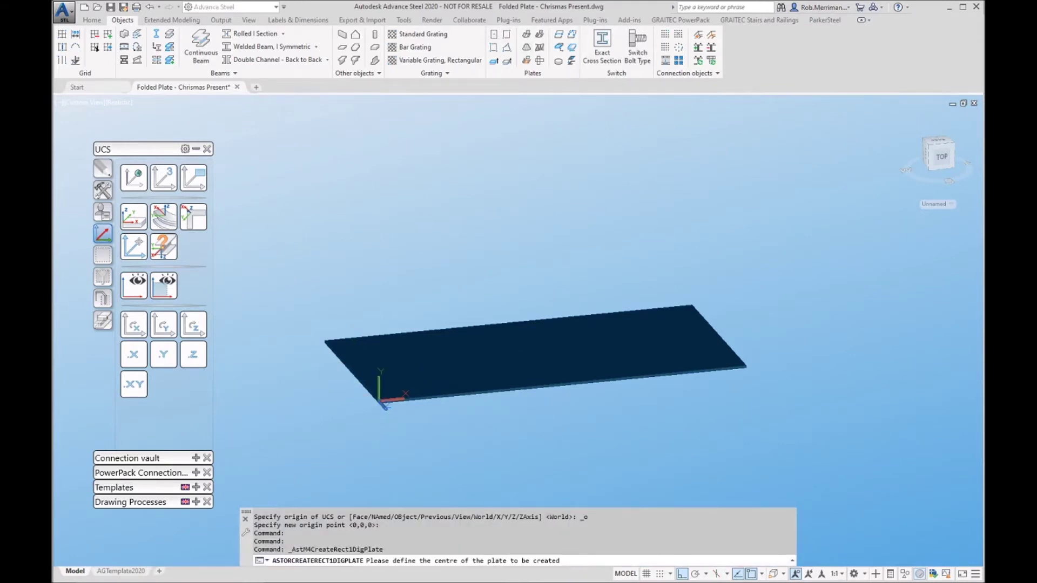
type("0,0,0")
key("Return")
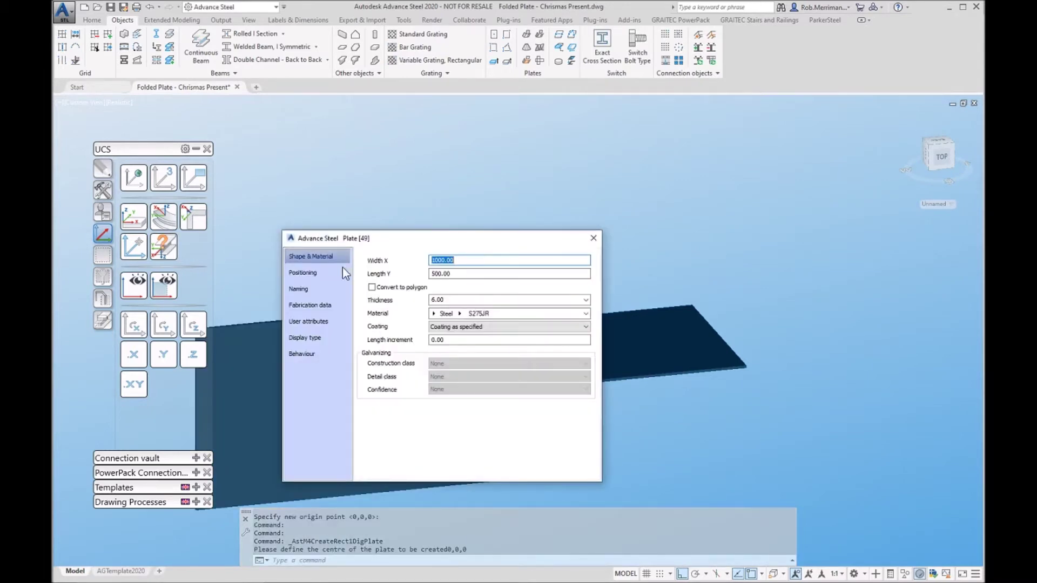
left_click(330, 274)
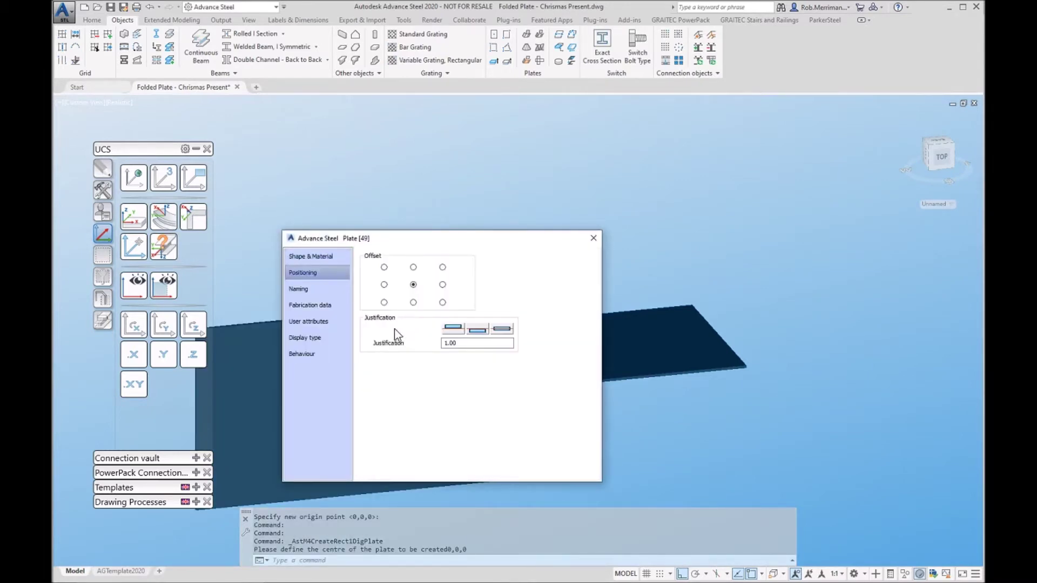
left_click(384, 303)
left_click(334, 255)
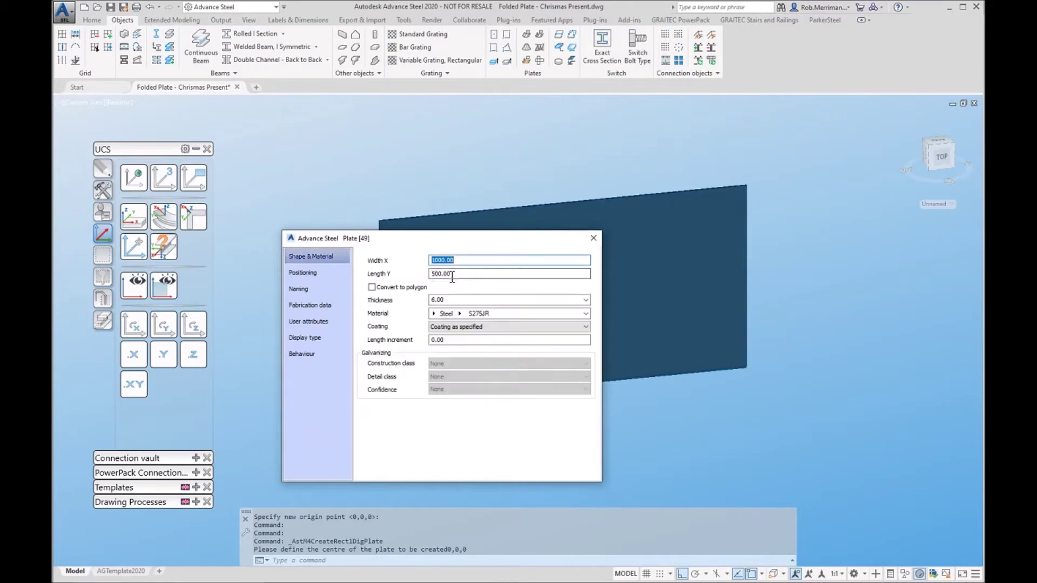
key("Tab")
type("300")
key("Return")
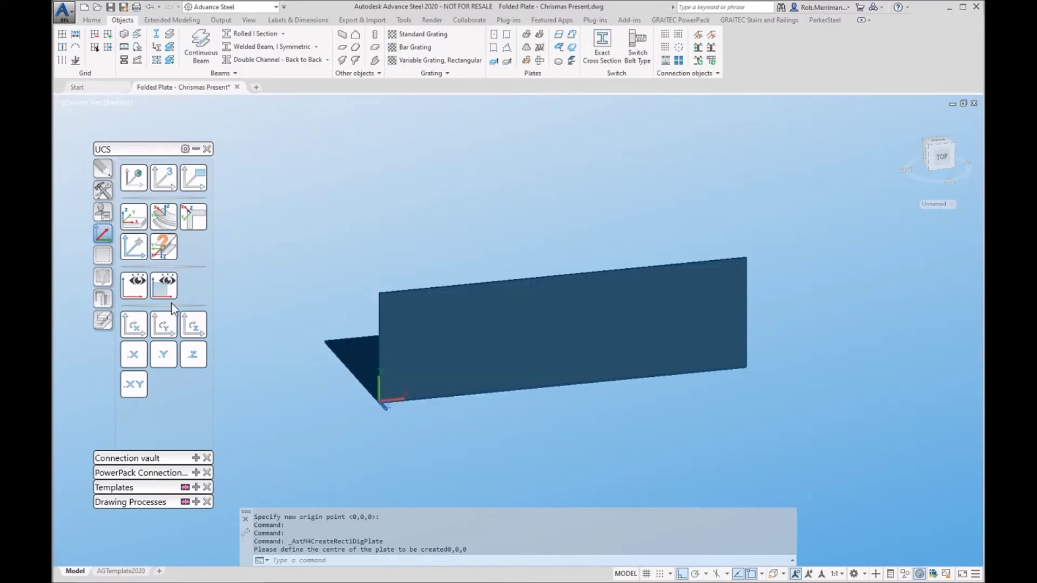
Rotate the UCS about Y and add a 500 × 300 end plate anchored bottom-right, then reset UCS to world
left_click(165, 327)
left_click(165, 327)
left_click(165, 327)
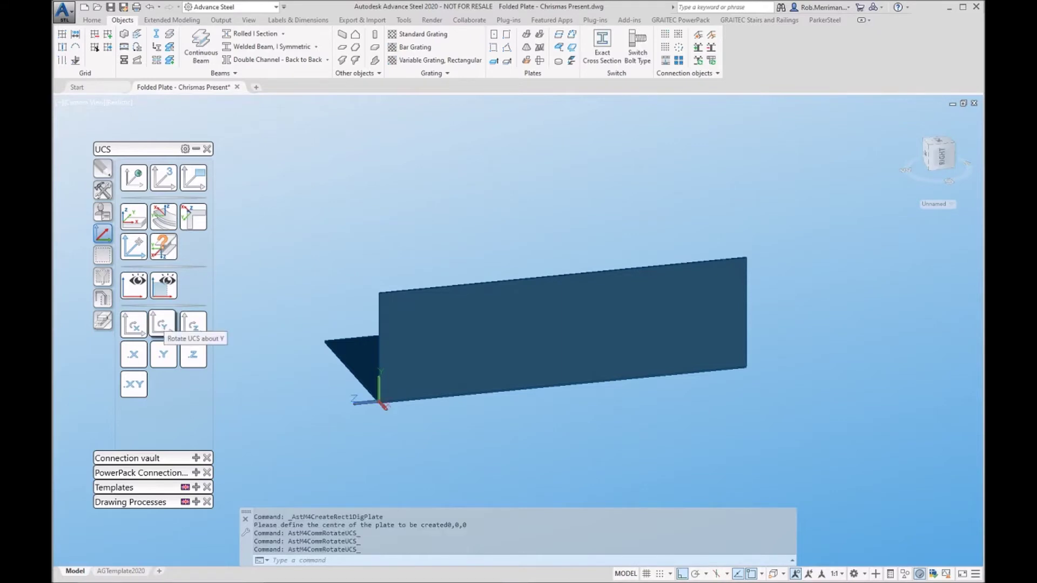
left_click(494, 36)
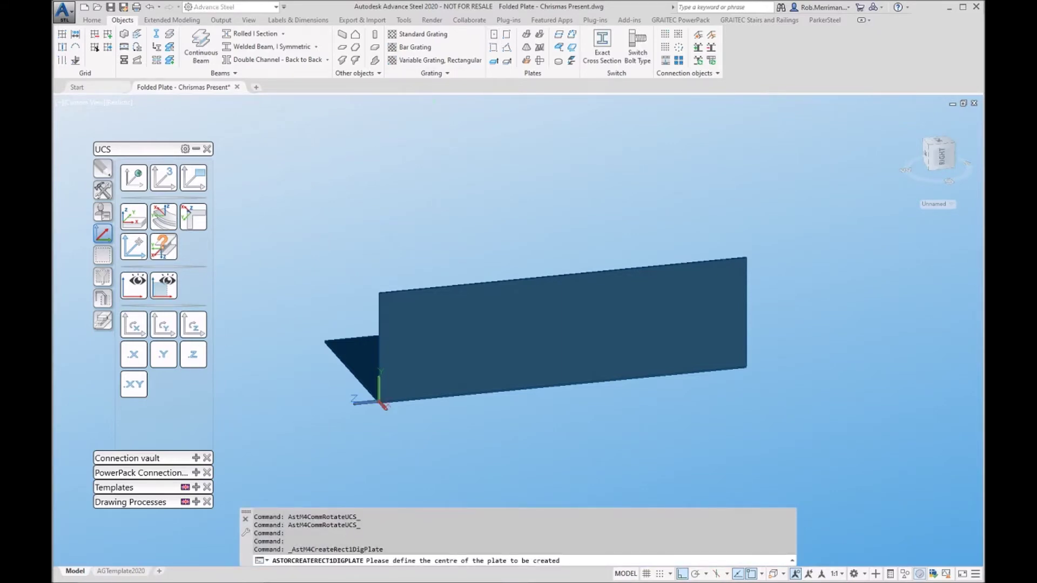
type("0,0,0")
key("Return")
left_click_drag(394, 229, 669, 172)
left_click(583, 206)
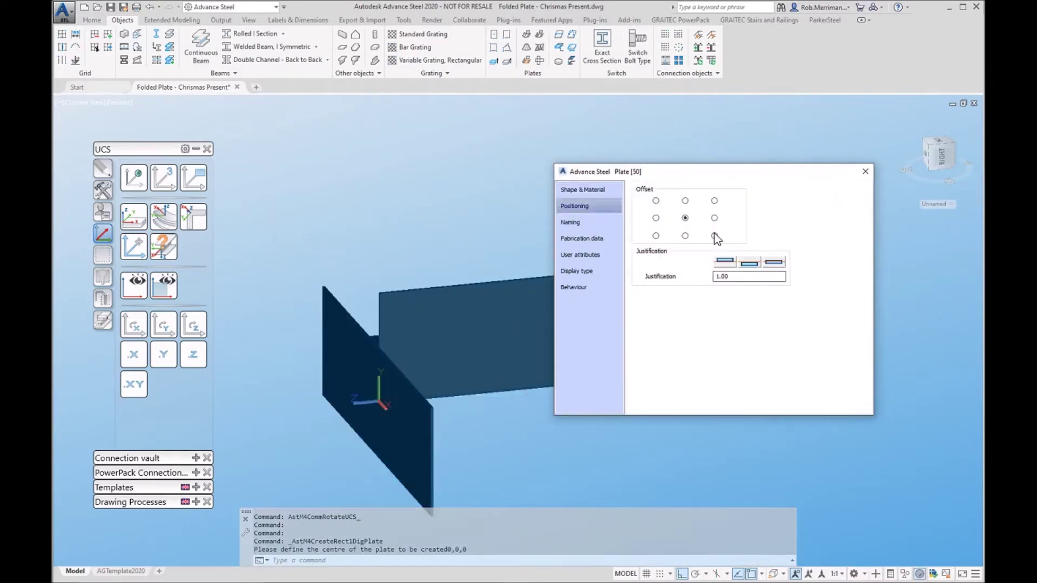
left_click(714, 236)
left_click(600, 193)
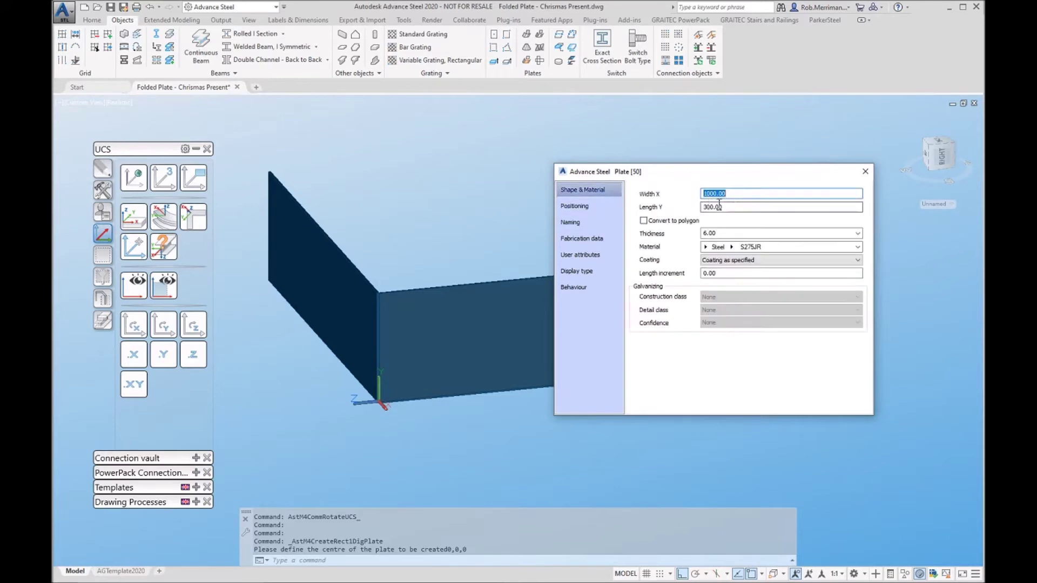
type("500")
key("Tab")
key("Escape")
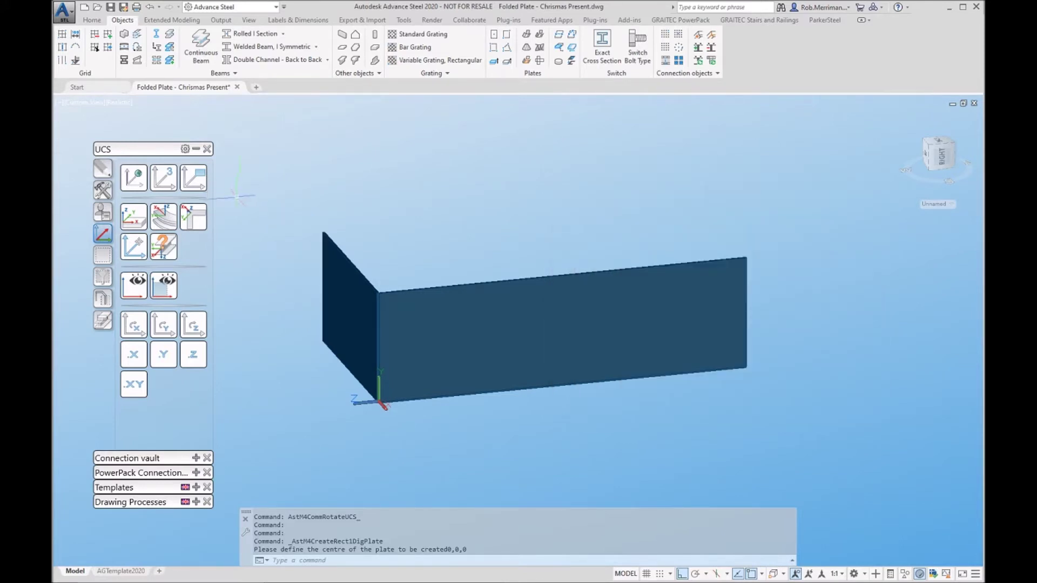
left_click(133, 177)
Switch to 2D Wireframe and copy the end plate with a 506 offset
left_click(118, 105)
left_click(138, 134)
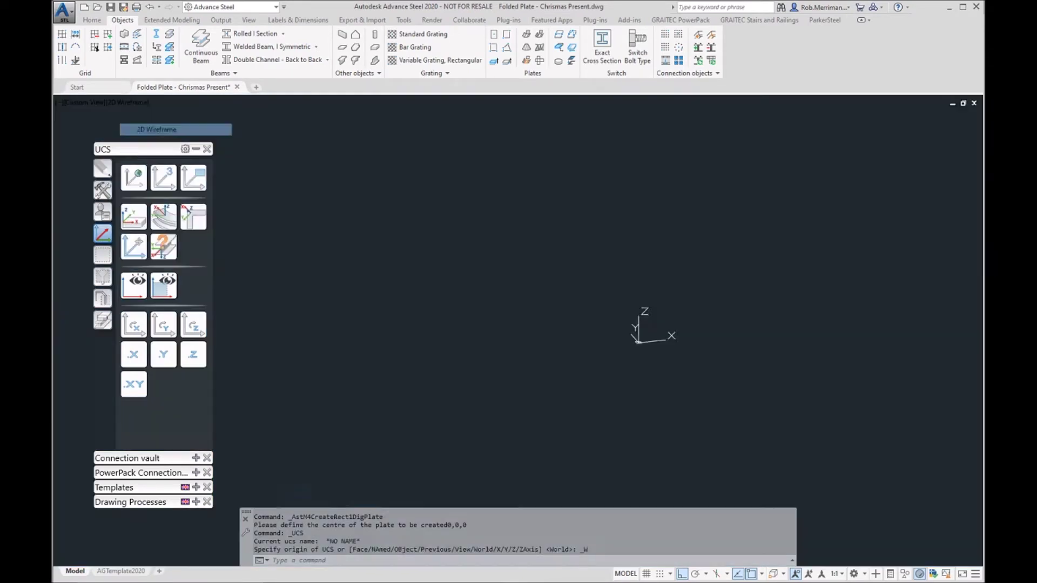
left_click(102, 190)
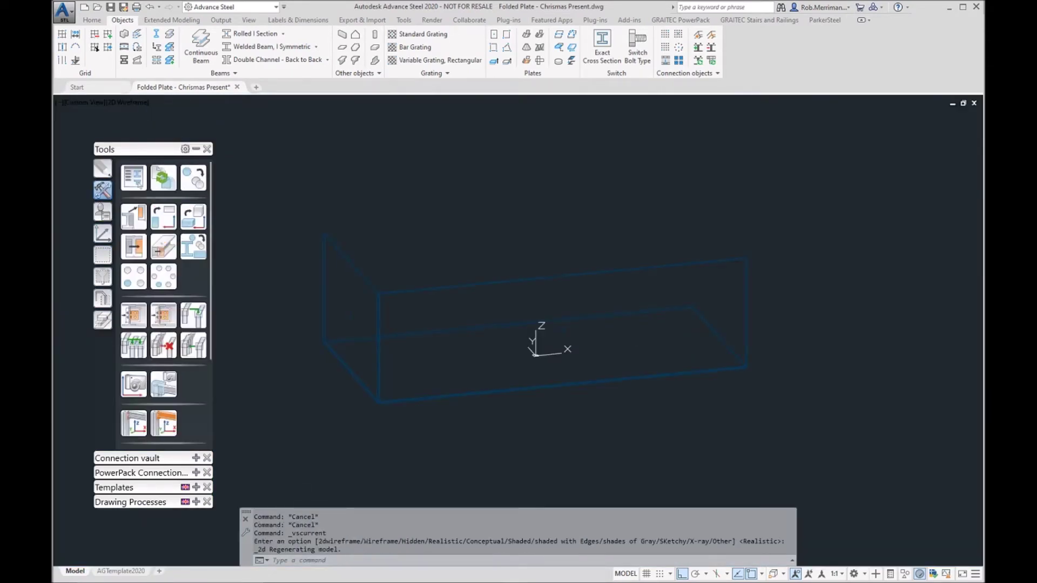
left_click(164, 177)
left_click(215, 180)
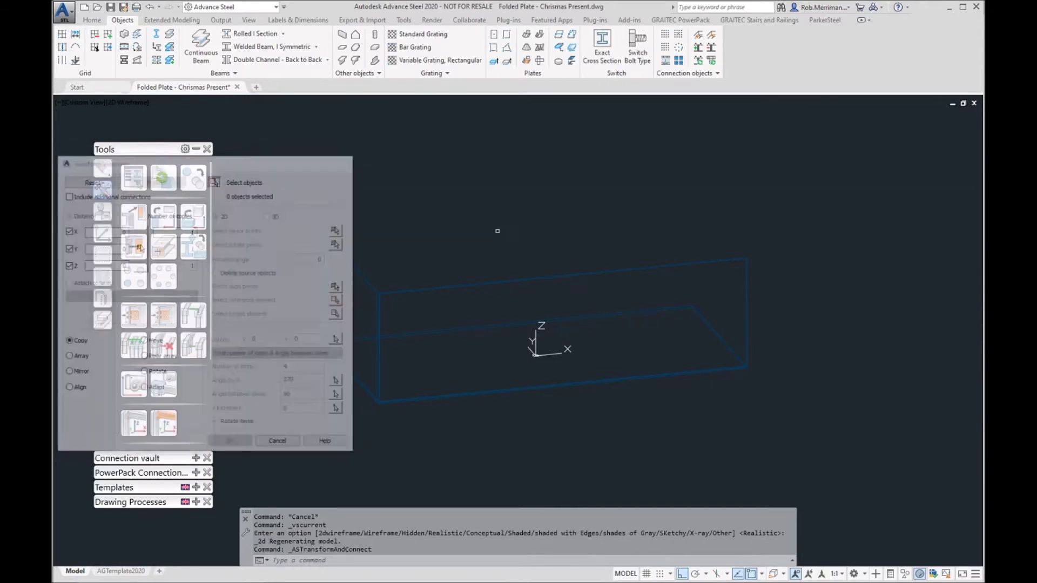
left_click(732, 260)
key("Return")
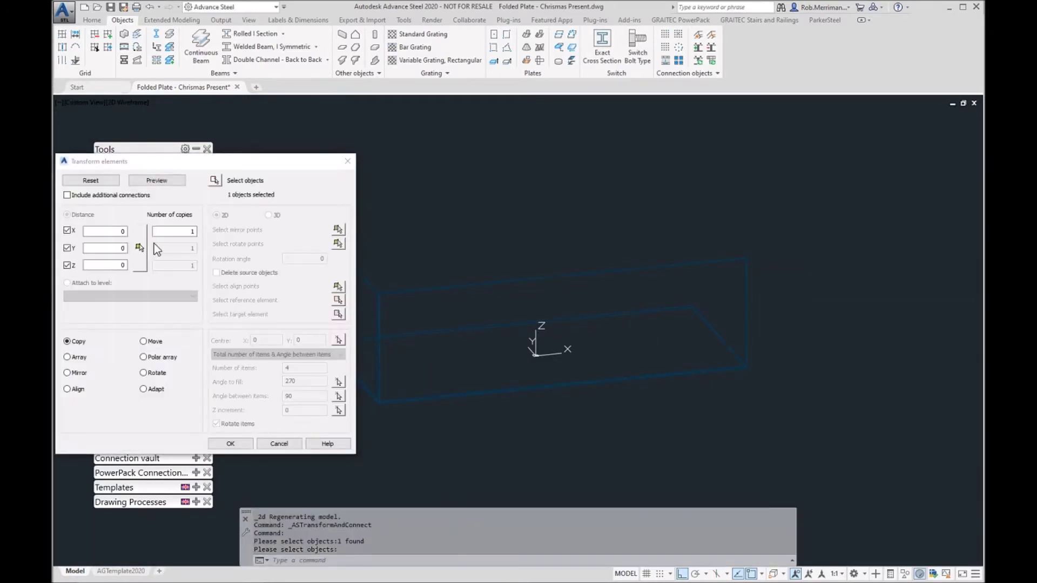
left_click(161, 255)
scroll(753, 359, "up", 4)
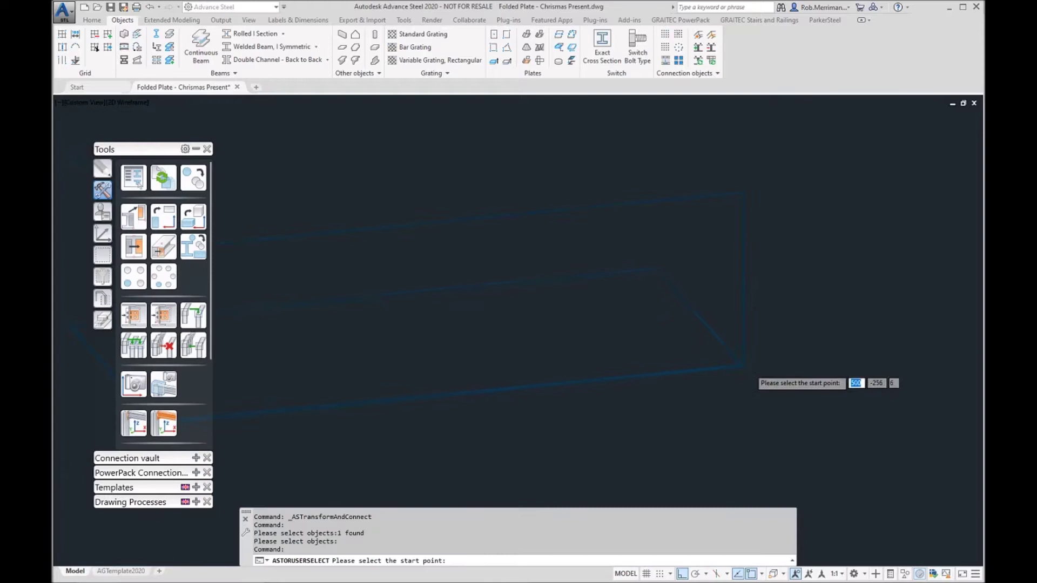
left_click(705, 356)
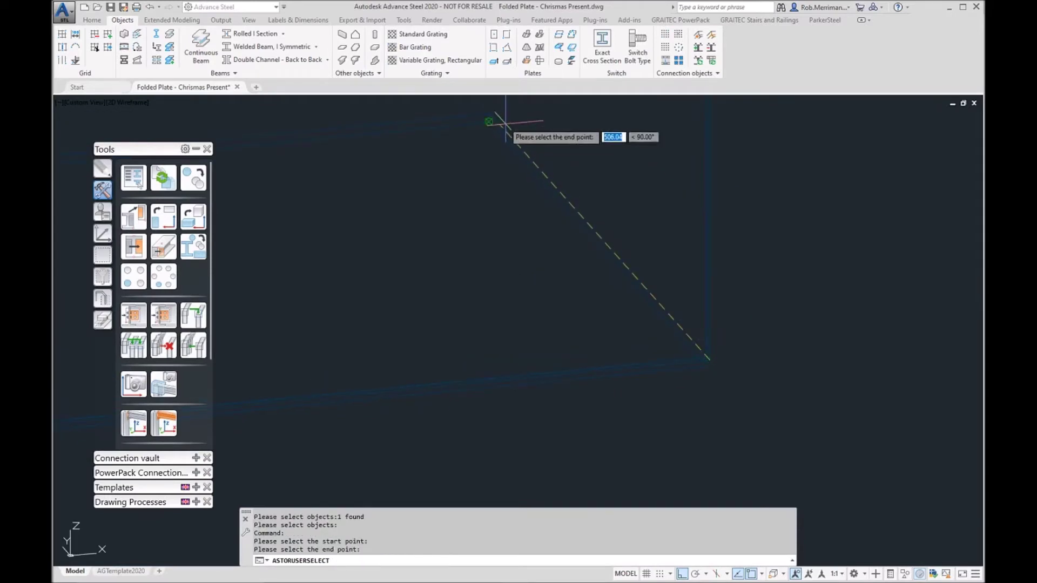
left_click(489, 112)
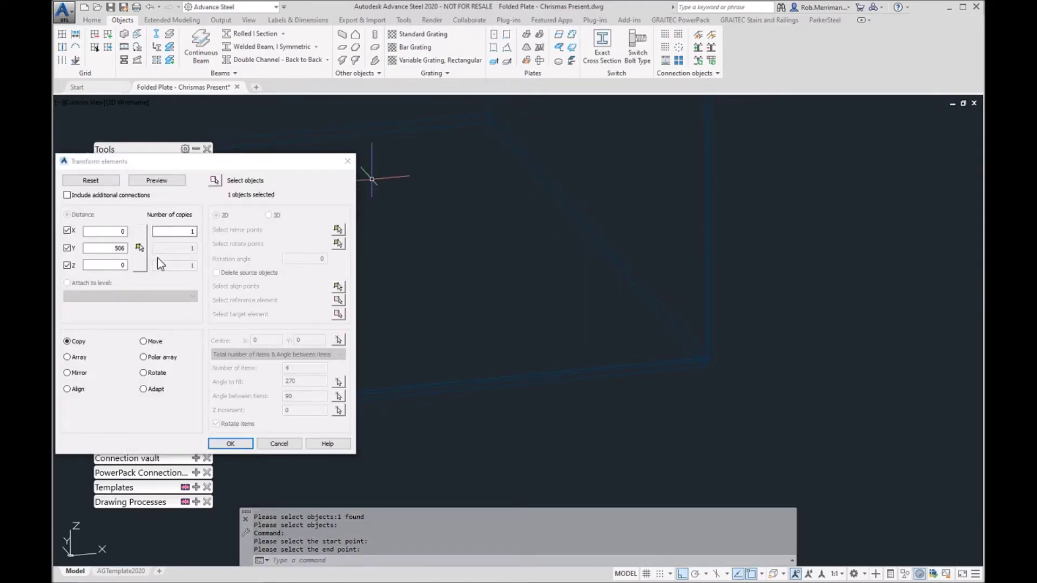
left_click(229, 444)
Copy the plate 1006 along X to fill the opposite end
scroll(660, 259, "down", 3)
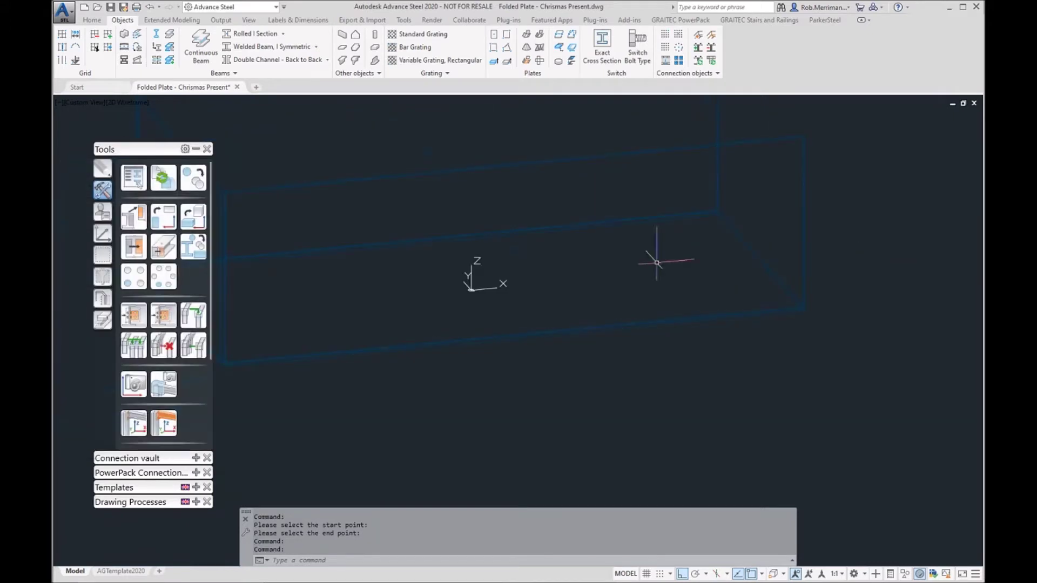
right_click(599, 252)
left_click(616, 258)
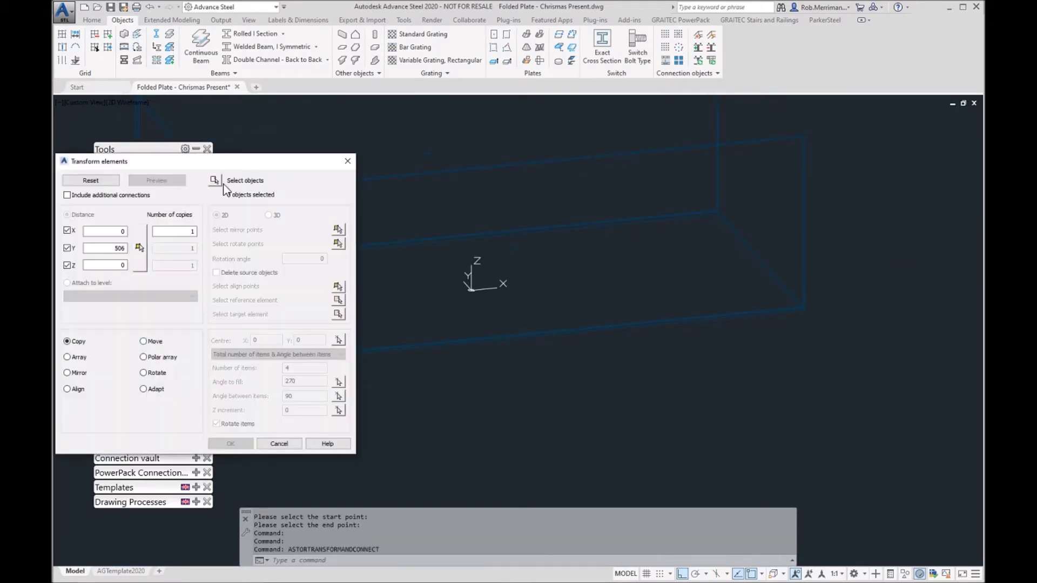
left_click(215, 180)
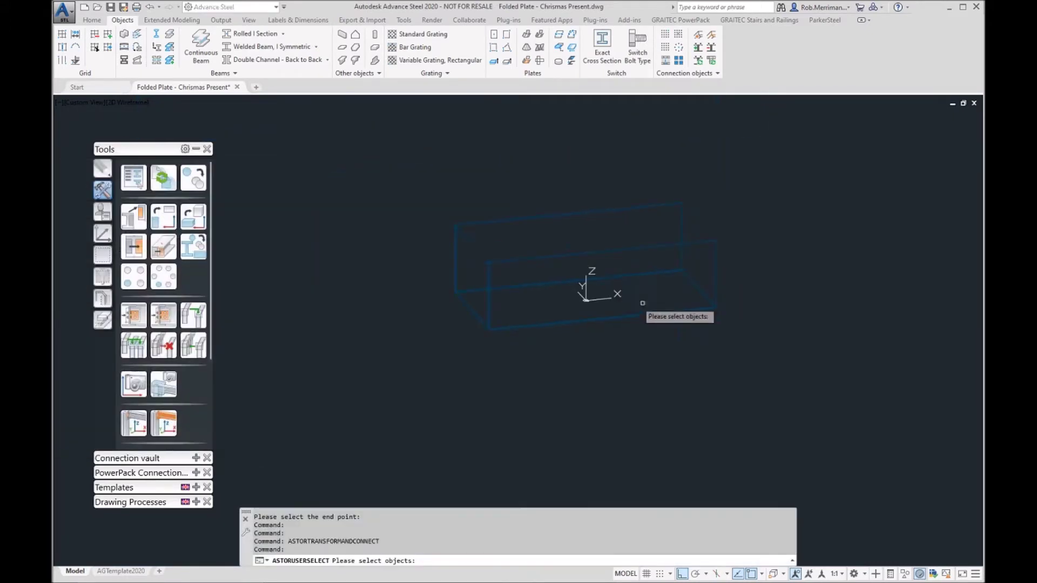
left_click(472, 247)
key("Return")
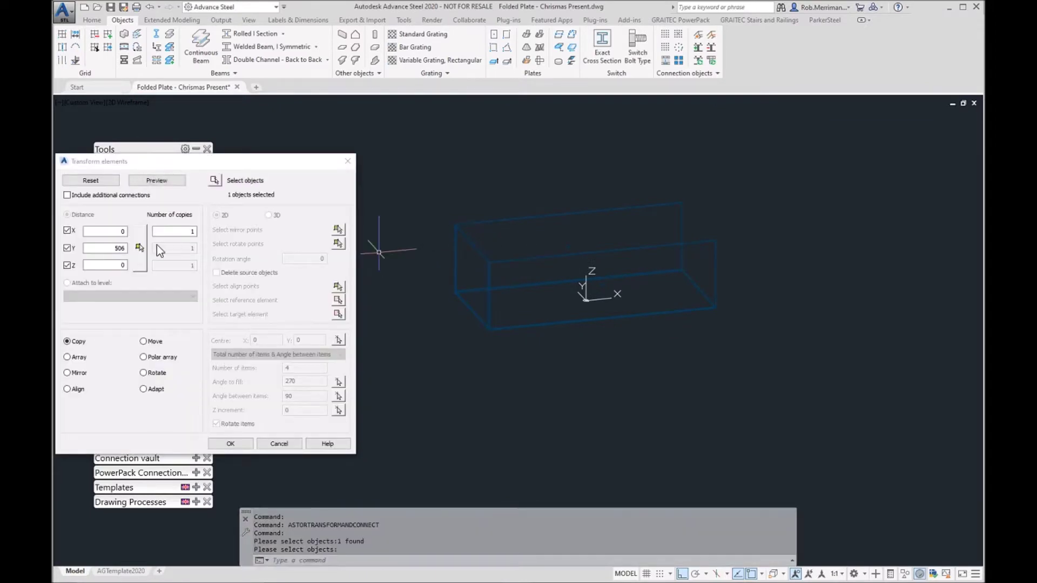
left_click(139, 248)
scroll(443, 291, "up", 5)
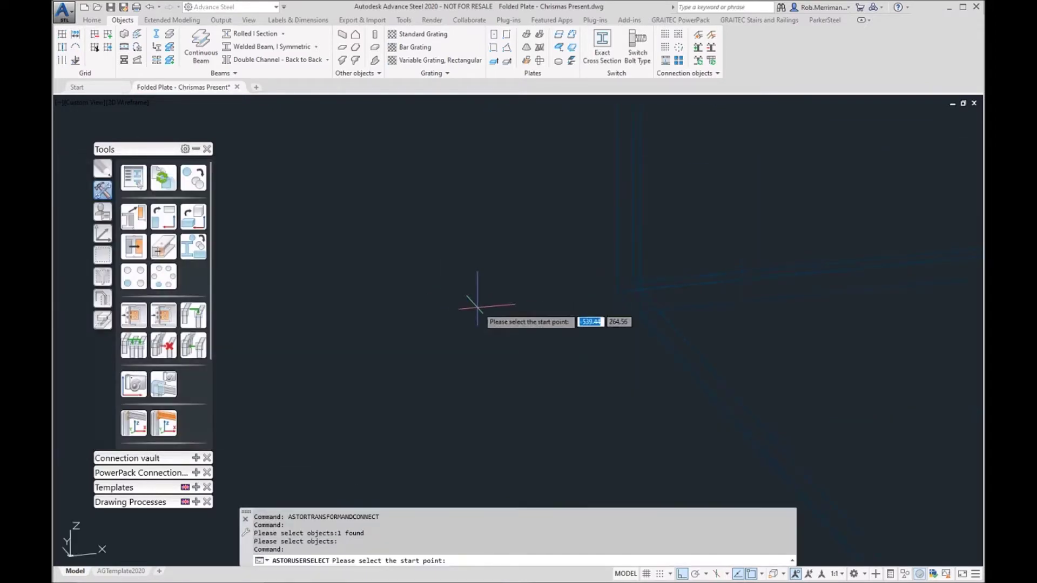
left_click(578, 295)
scroll(594, 297, "down", 4)
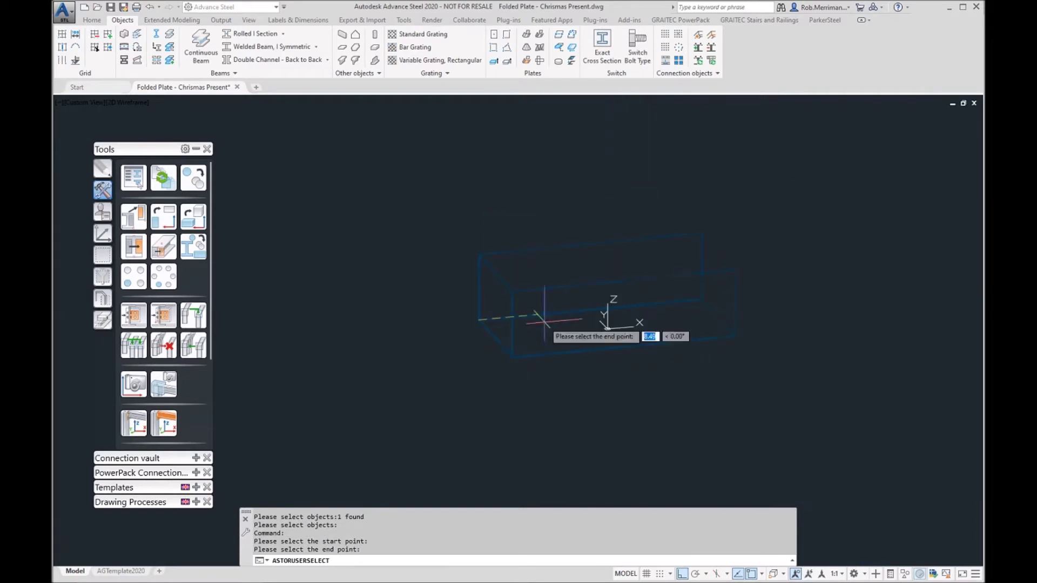
scroll(702, 298, "up", 3)
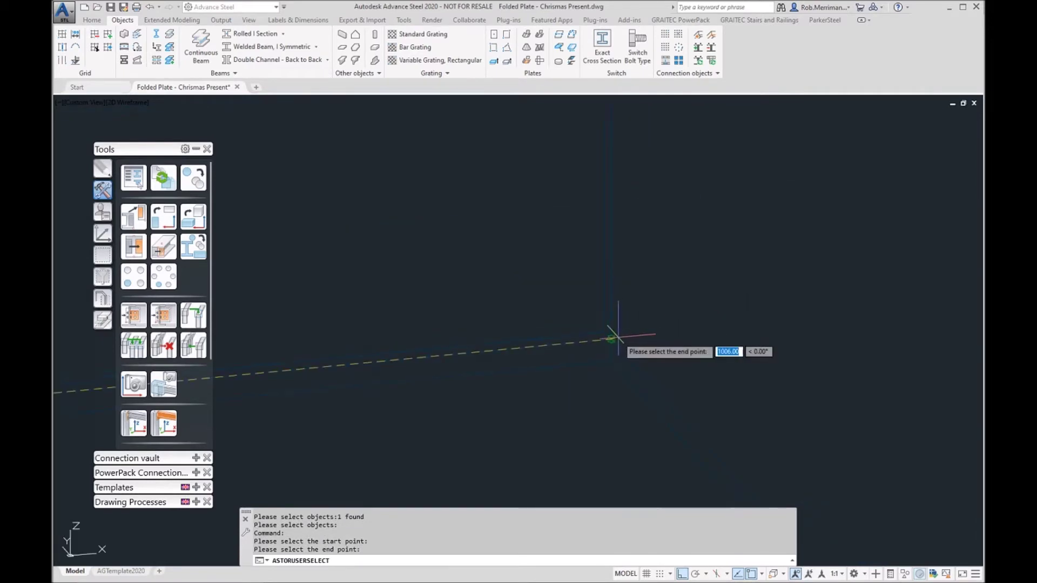
left_click(675, 338)
left_click(229, 443)
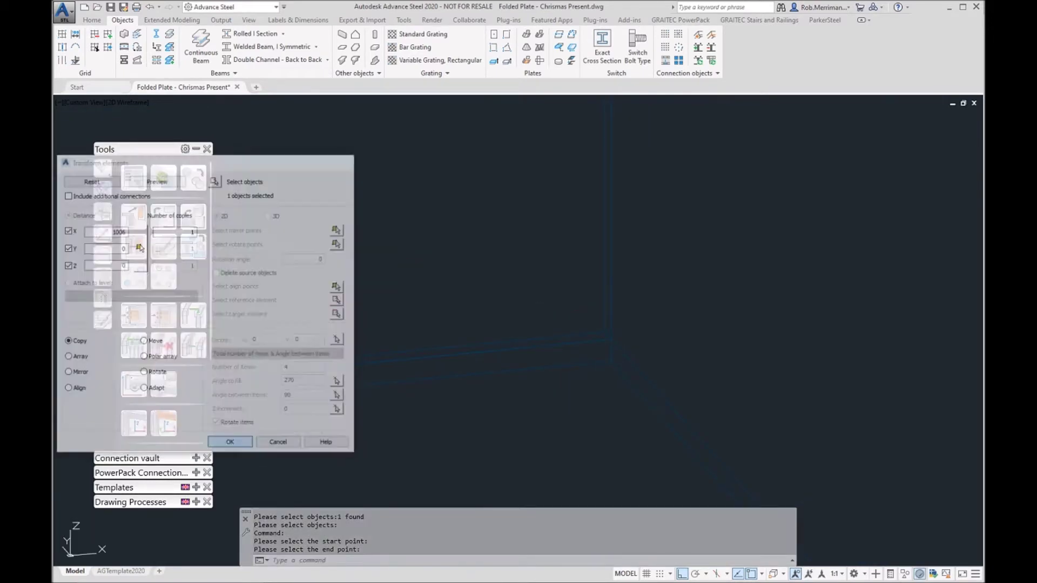
Copy the plate 306 straight up in Z to form the lid
scroll(721, 280, "down", 2)
right_click(702, 280)
left_click(708, 282)
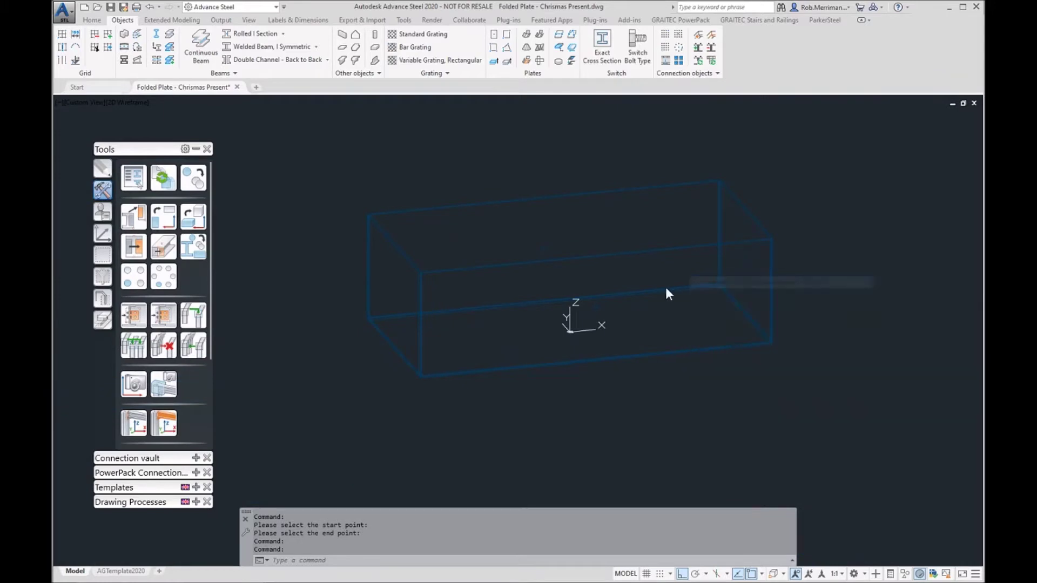
left_click(215, 183)
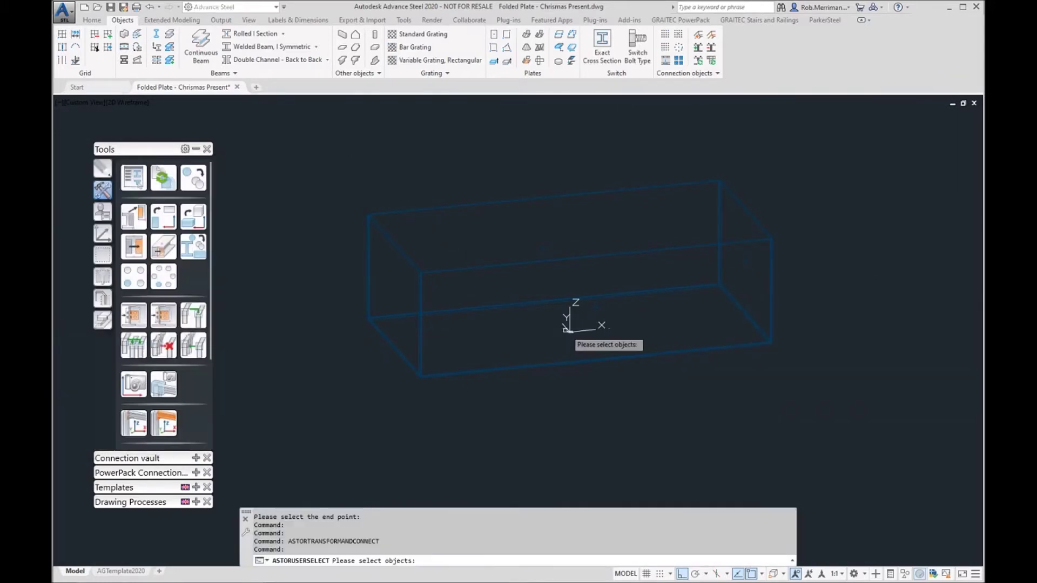
left_click(583, 337)
left_click(565, 328)
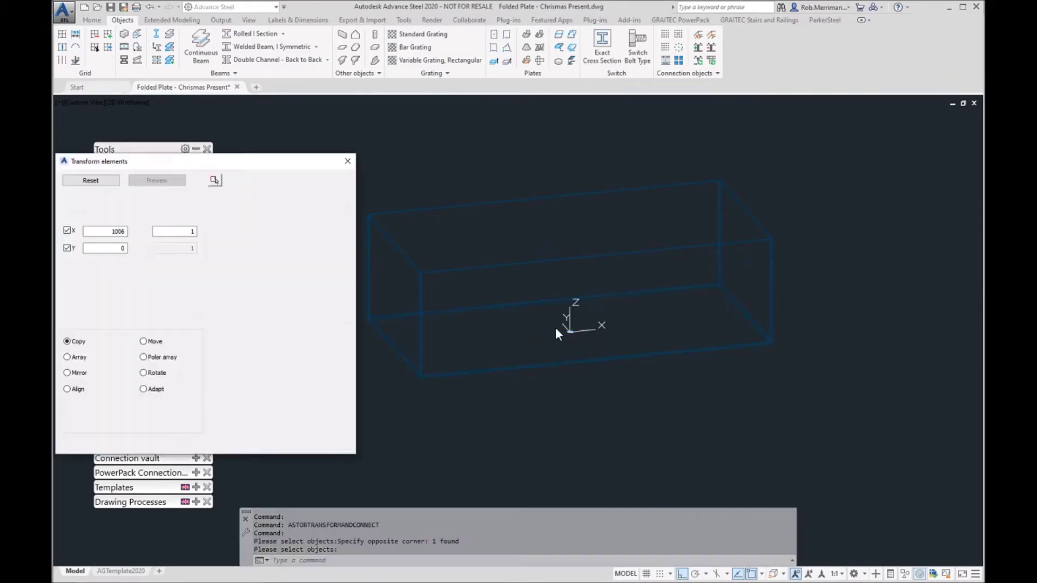
left_click(264, 313)
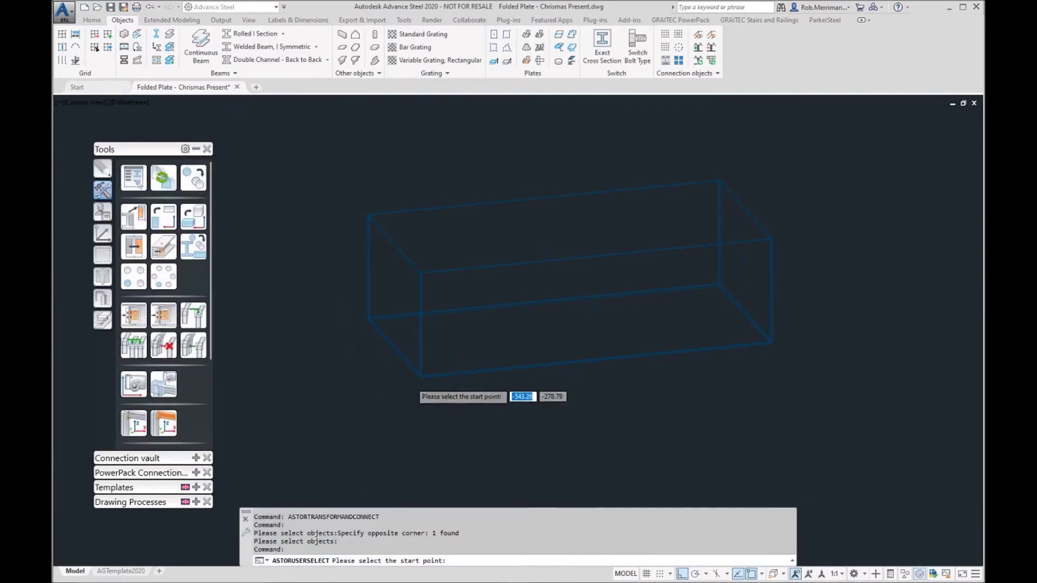
scroll(463, 373, "up", 5)
left_click(471, 356)
scroll(473, 359, "down", 5)
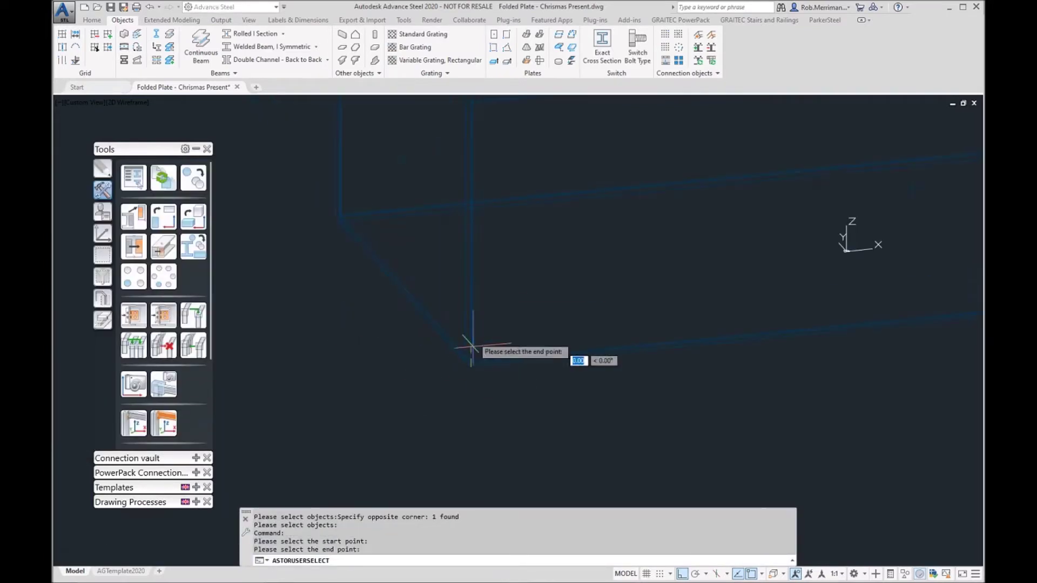
scroll(473, 189, "up", 3)
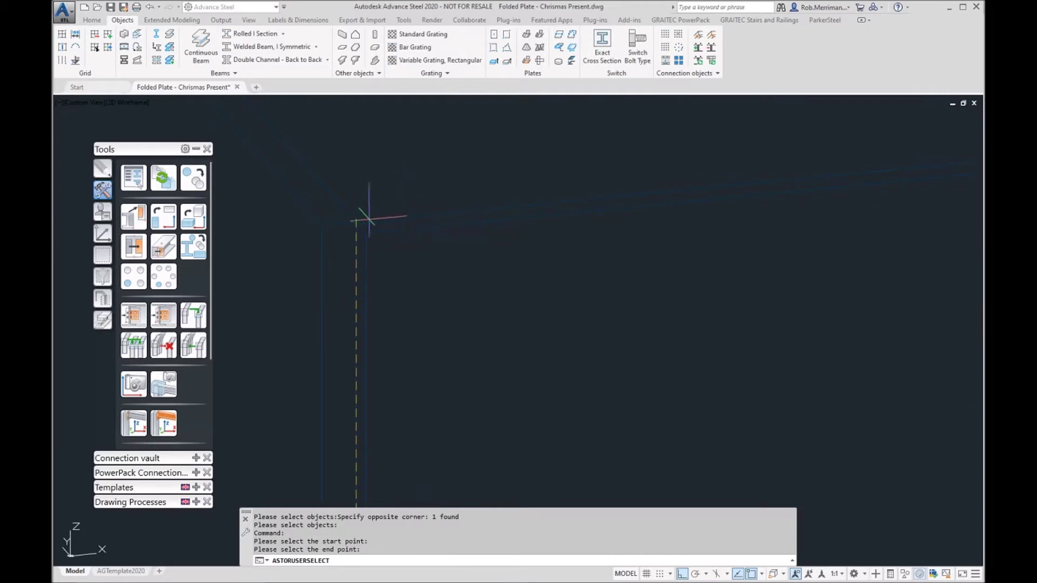
scroll(359, 219, "down", 3)
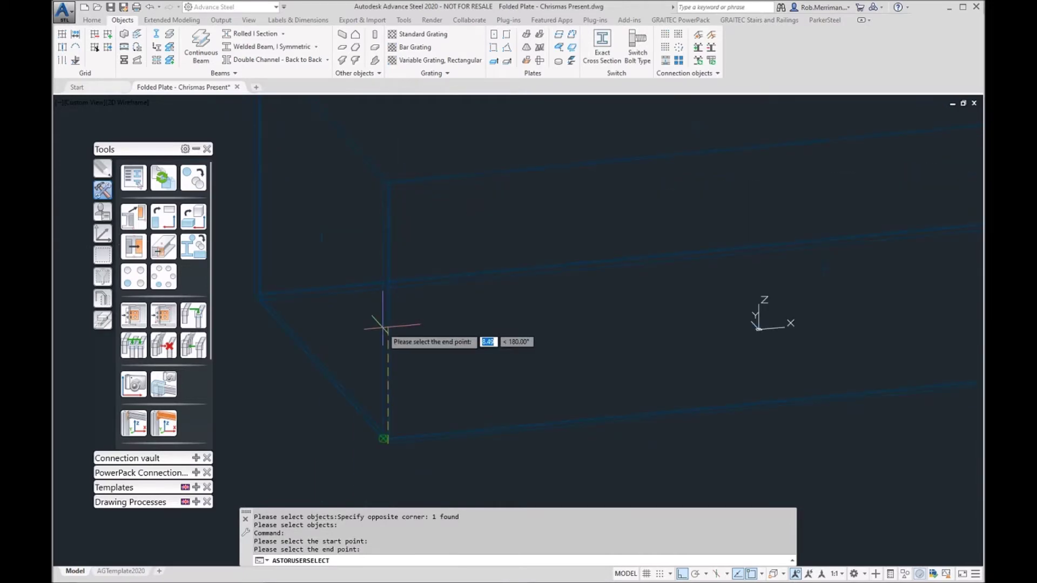
left_click(382, 174)
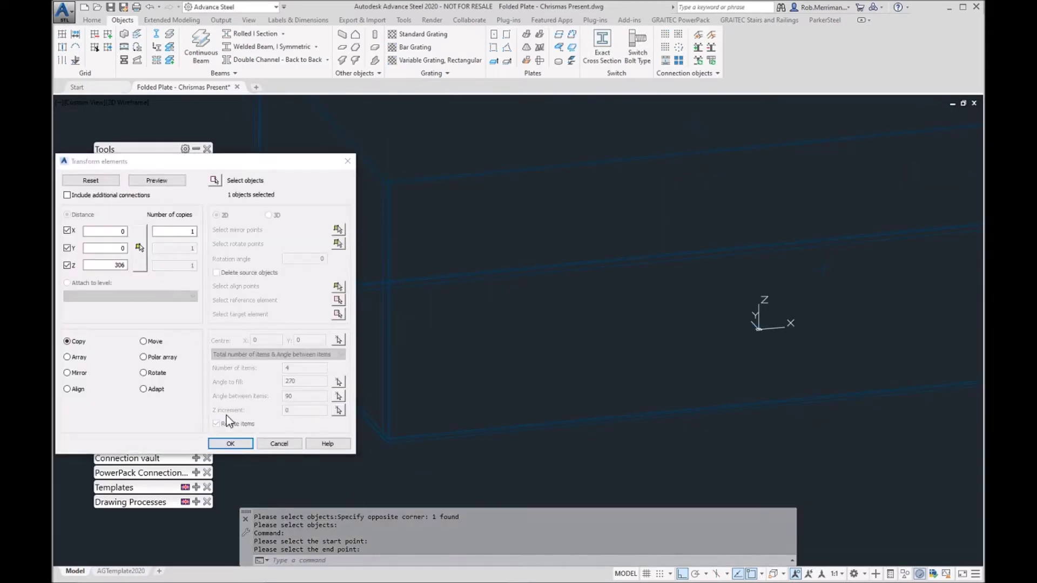
left_click(230, 443)
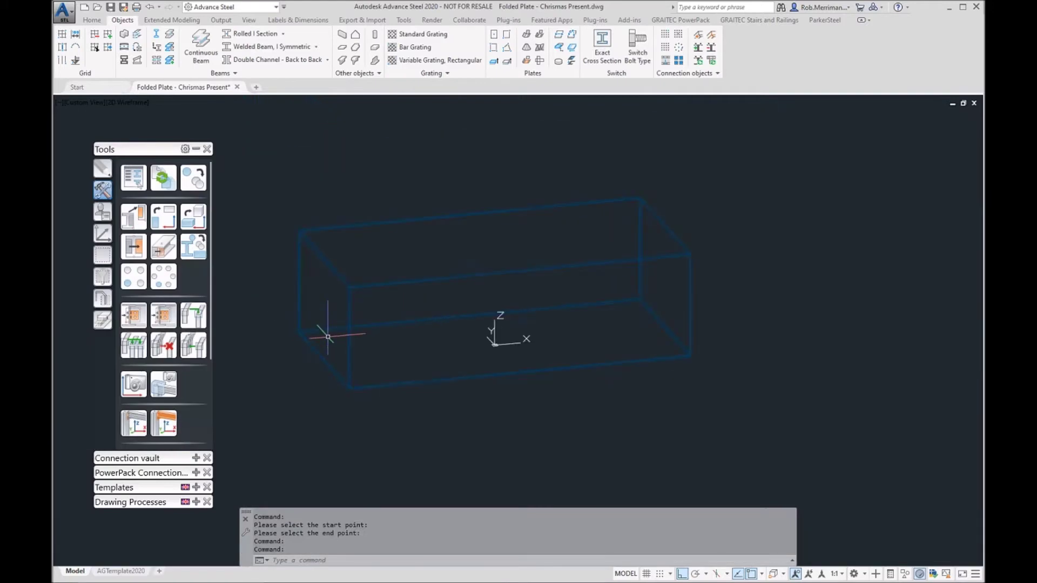
Fold-connect the left and right end plates to the base at 90°
left_click(526, 38)
scroll(378, 283, "up", 2)
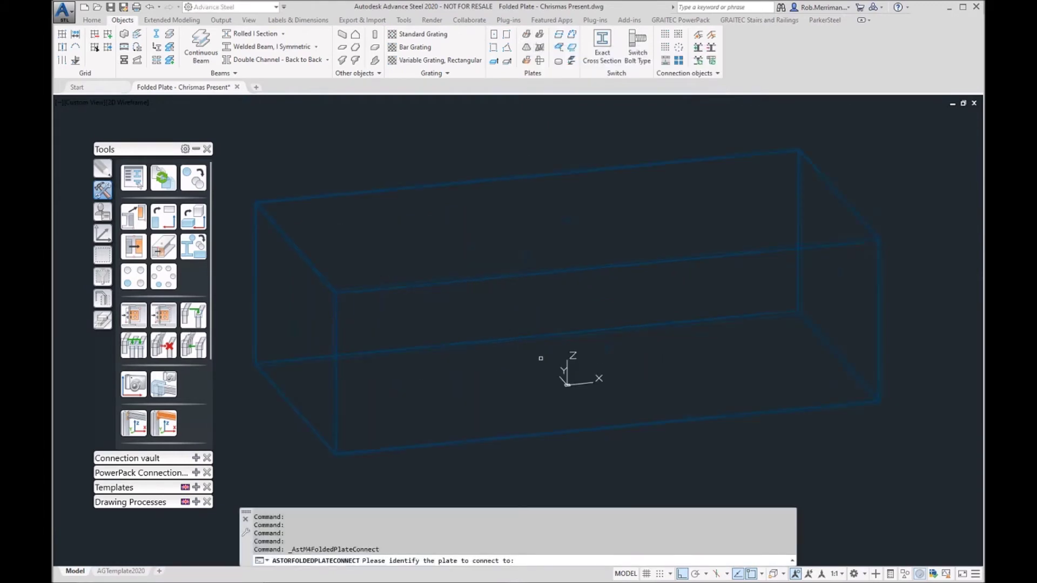
scroll(578, 367, "up", 3)
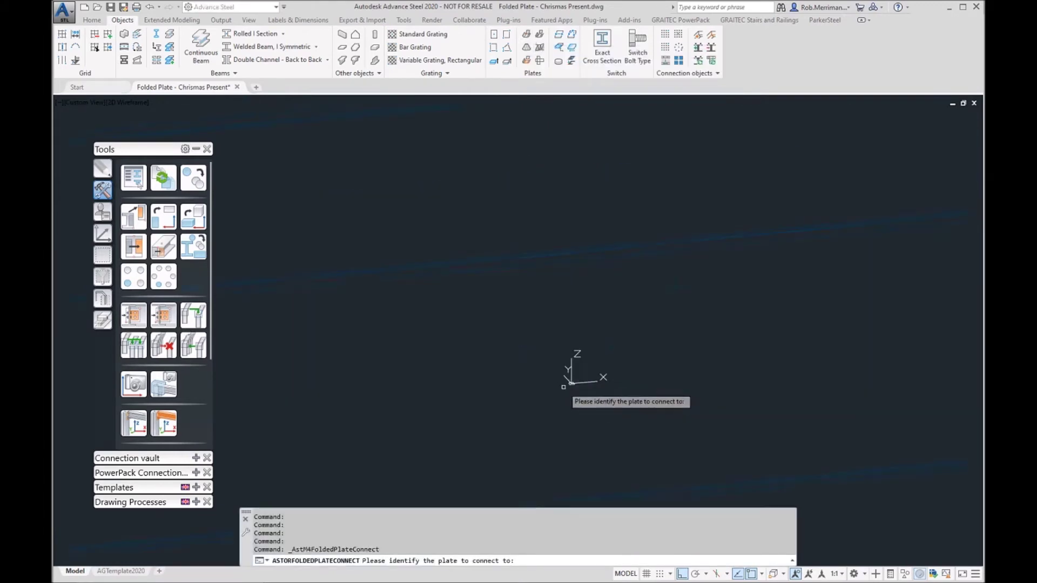
left_click(599, 370)
scroll(594, 351, "down", 3)
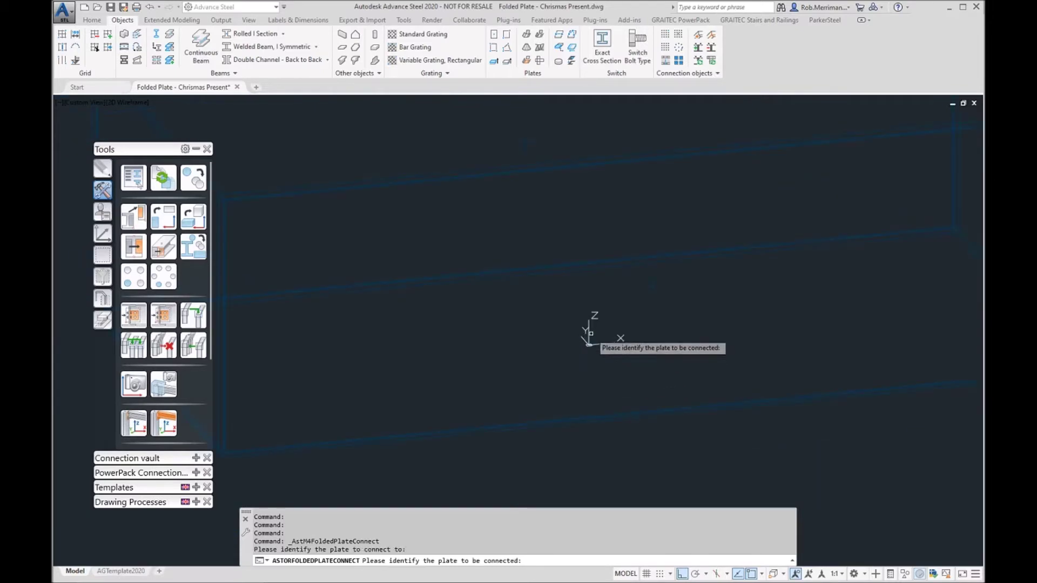
scroll(616, 352, "down", 3)
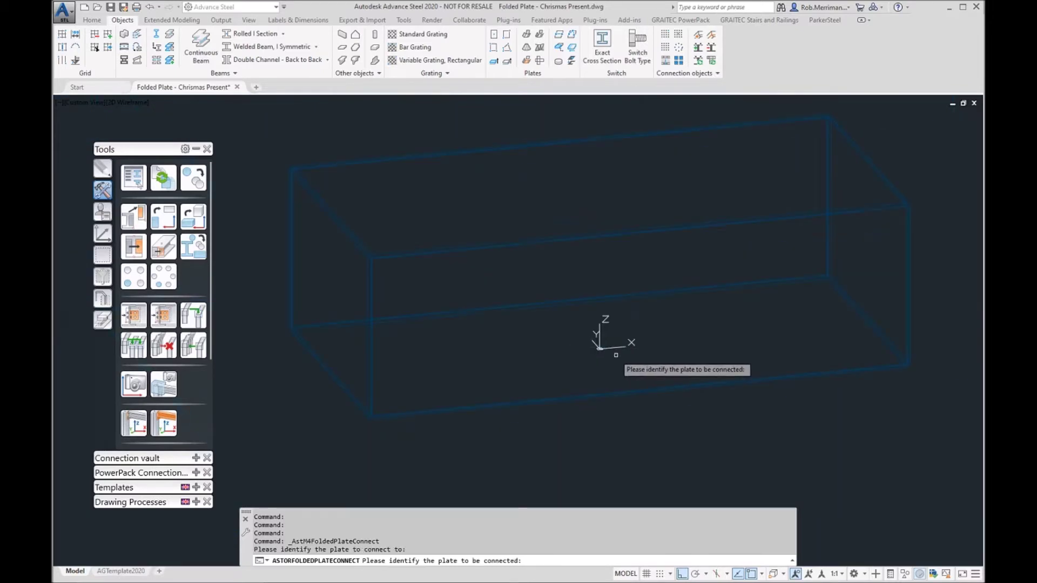
left_click(331, 296)
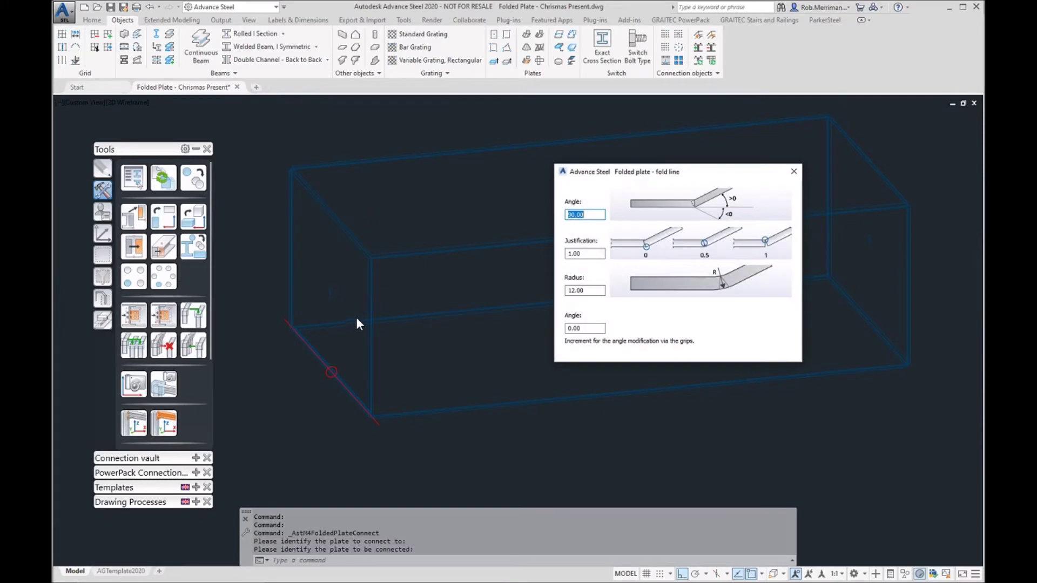
left_click(794, 171)
left_click(527, 34)
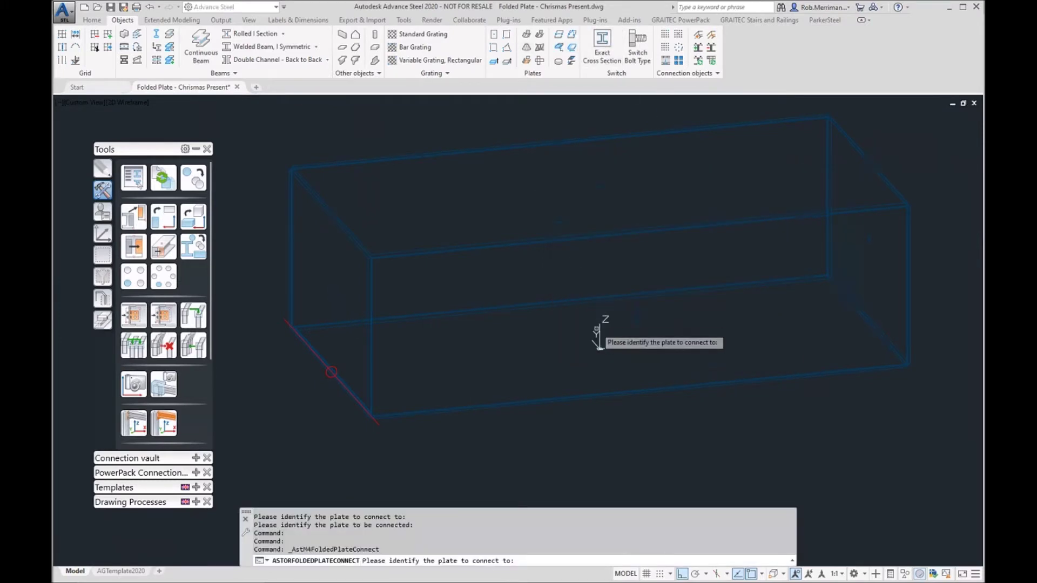
left_click(604, 347)
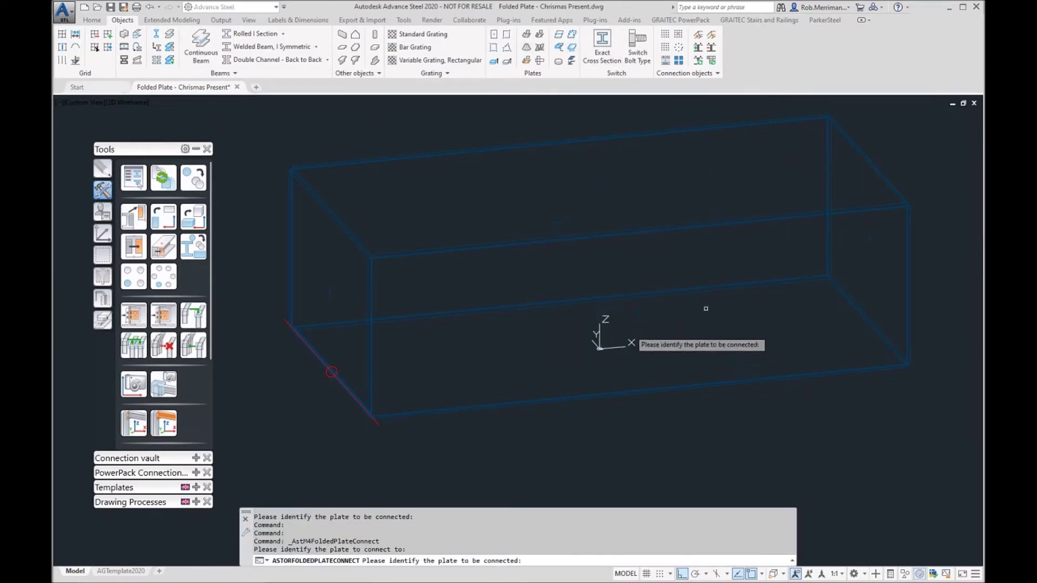
left_click(868, 240)
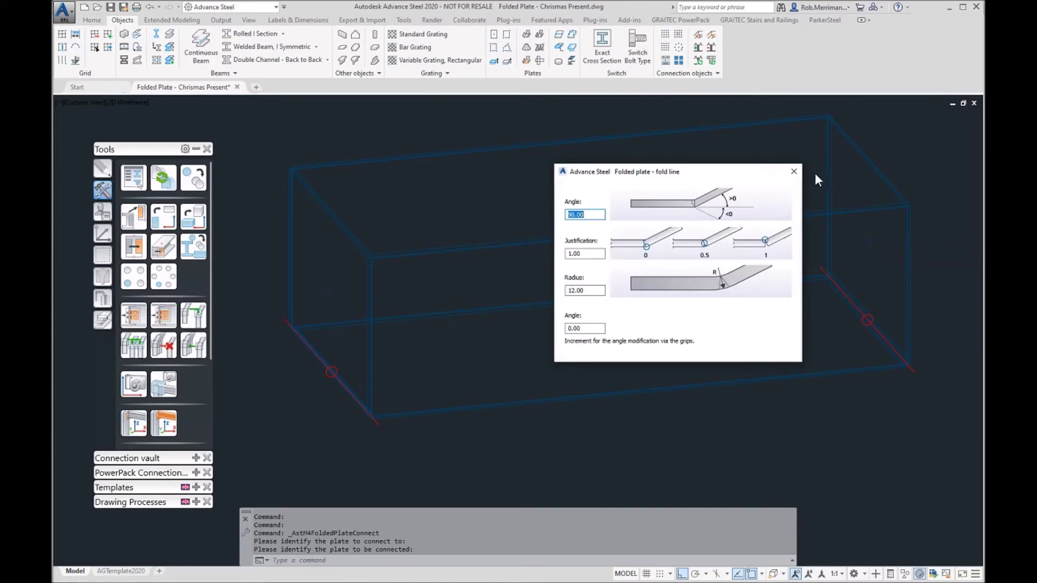
left_click(794, 173)
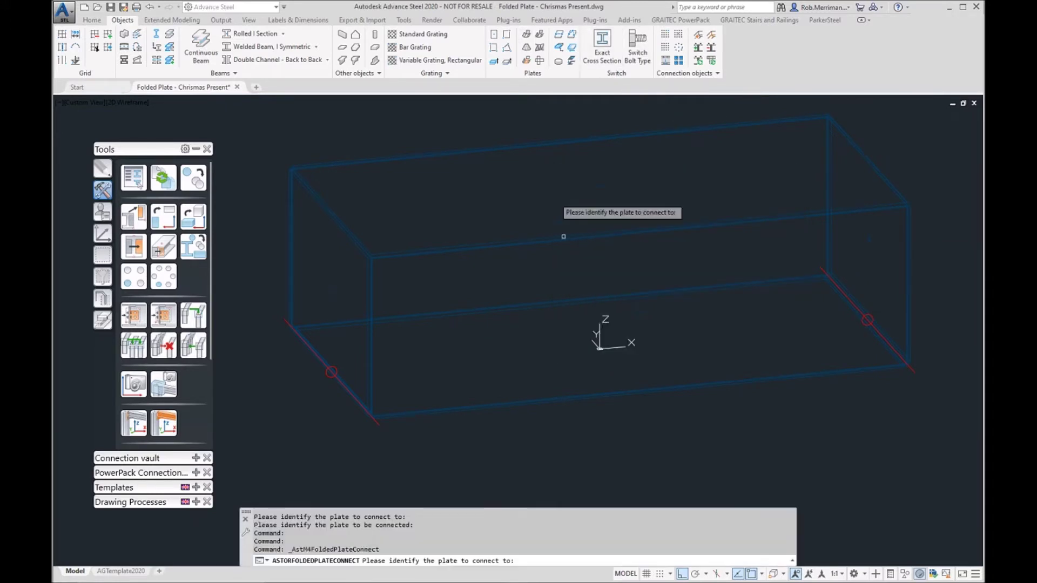
Fold-connect the front and back plates to the base at 90°
left_click(602, 354)
left_click(598, 356)
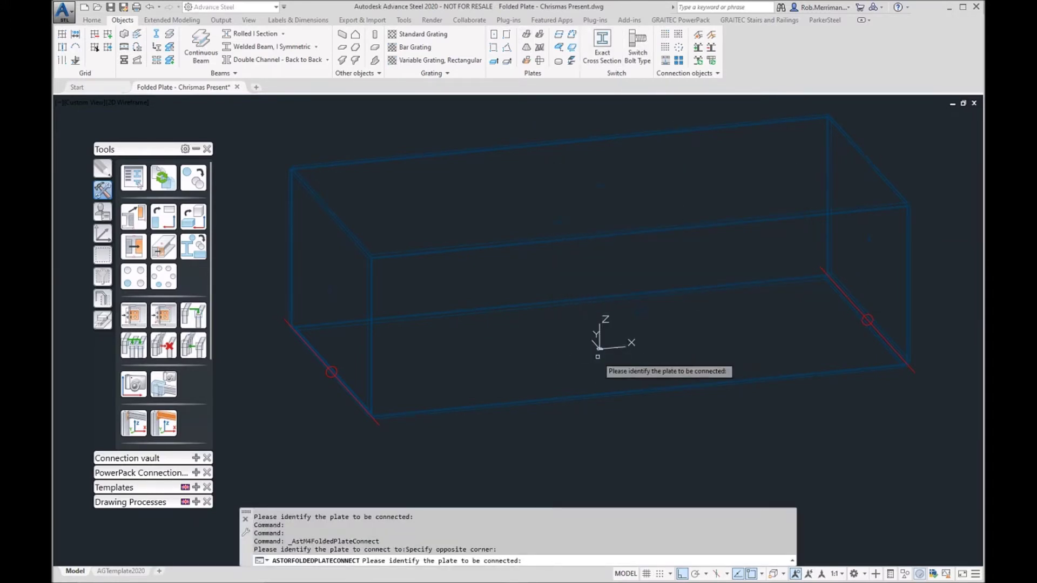
left_click(642, 311)
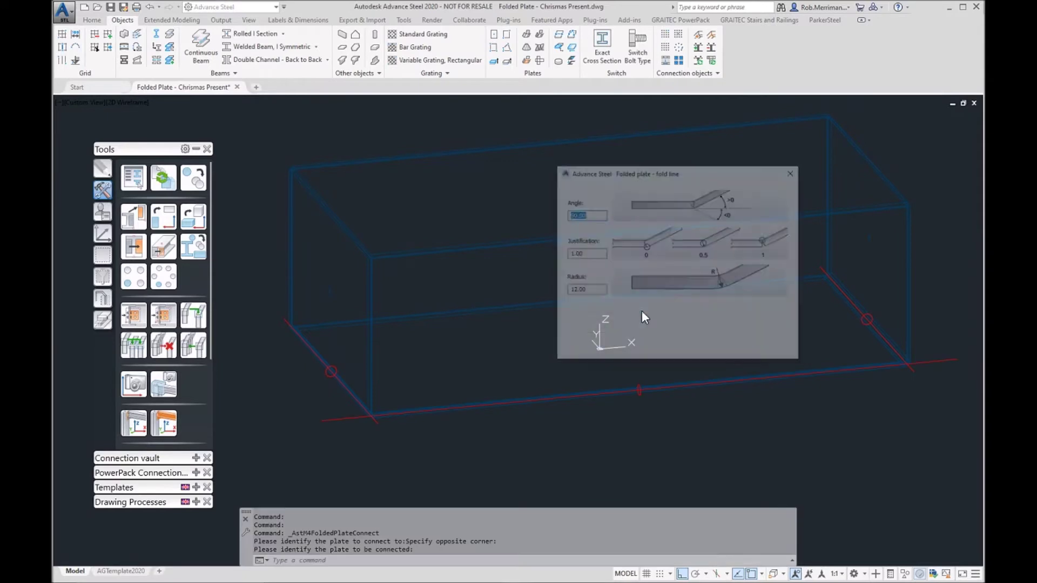
left_click(792, 174)
left_click(527, 47)
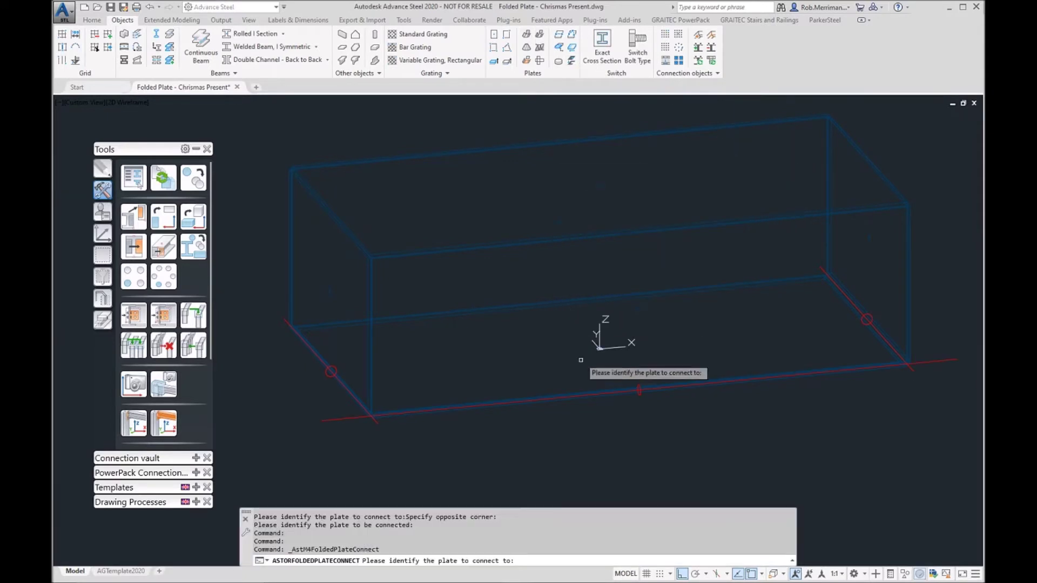
left_click(603, 349)
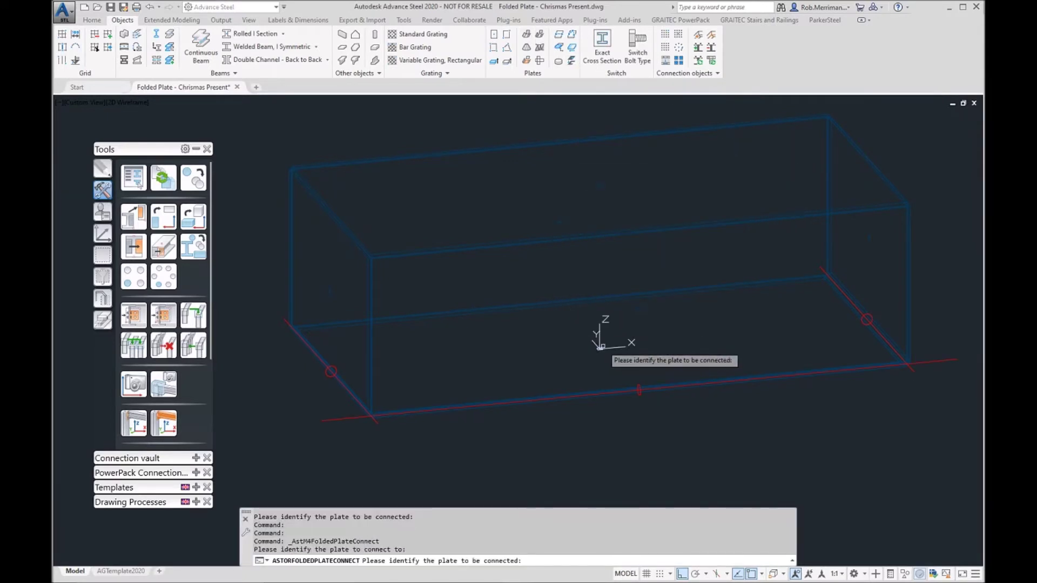
left_click(557, 220)
left_click(793, 174)
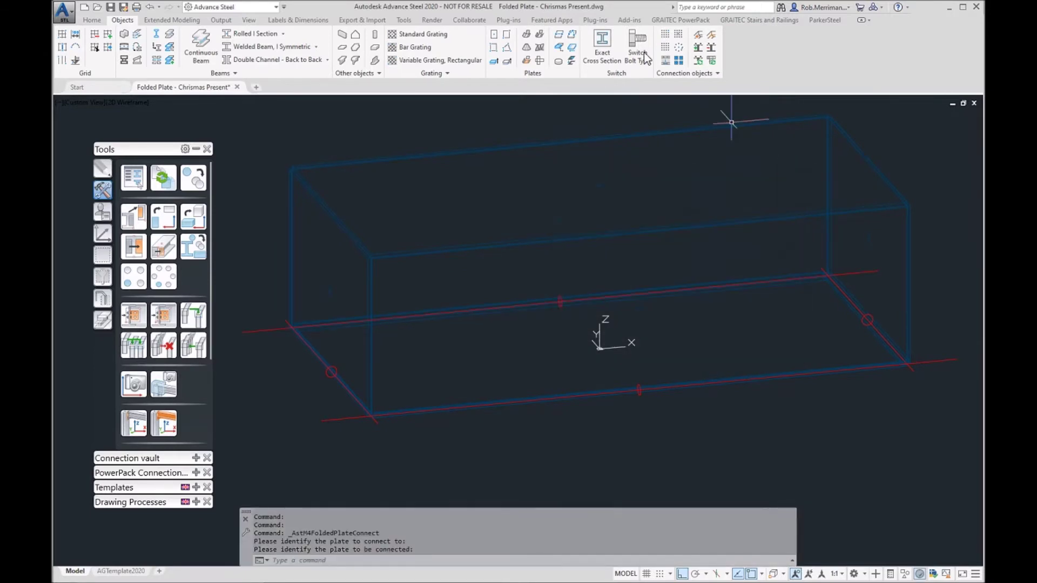
left_click(528, 48)
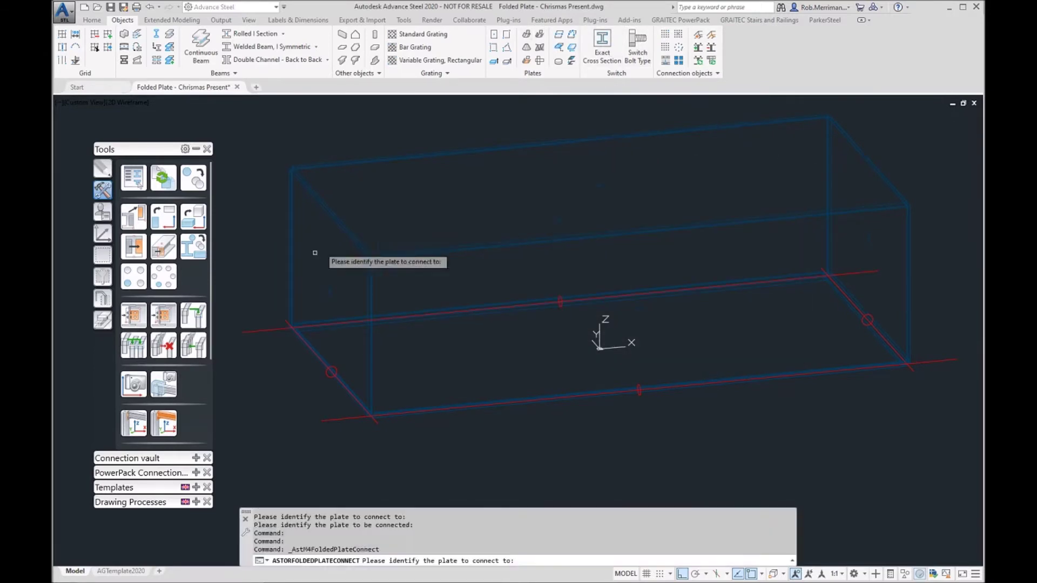
left_click(339, 296)
left_click(559, 222)
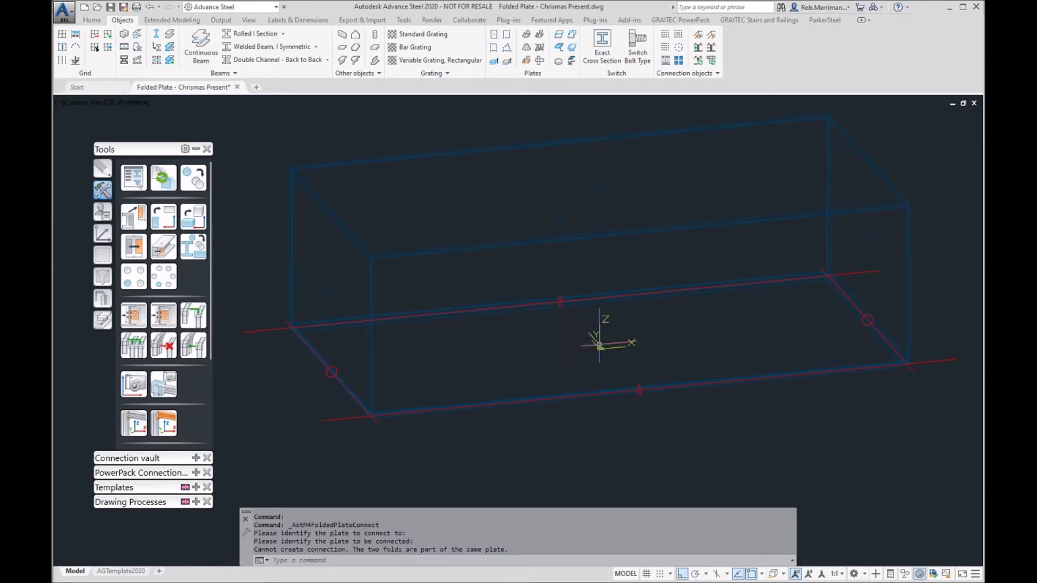
Zoom in on the box after the 'same plate' message to inspect the folds
scroll(905, 234, "up", 5)
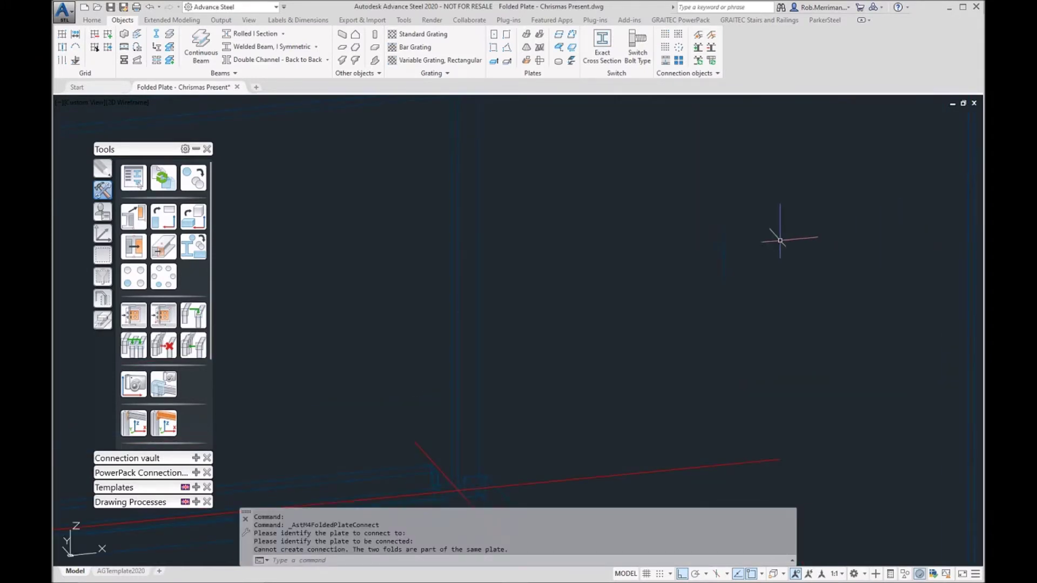
scroll(756, 259, "down", 5)
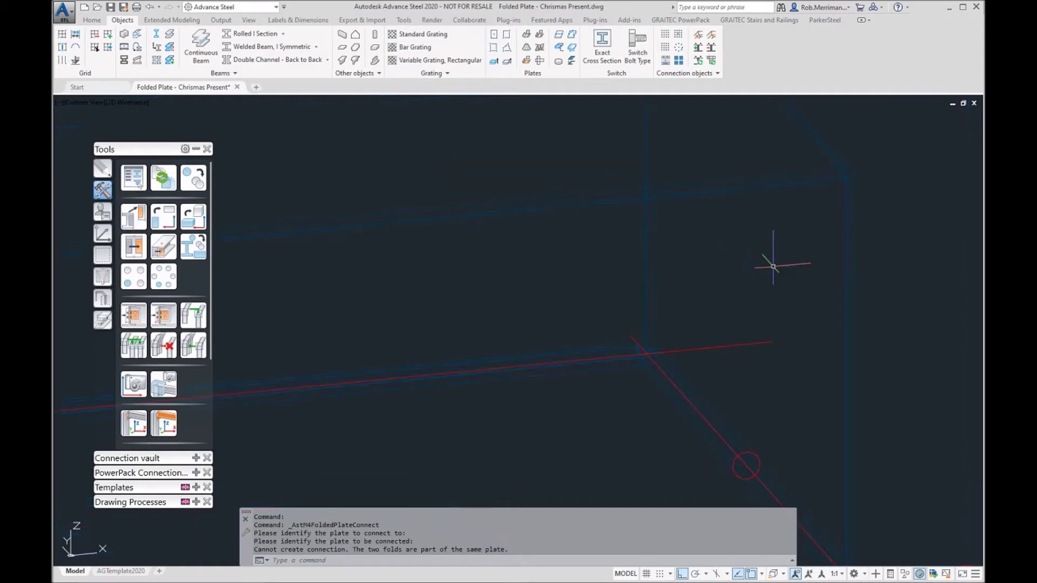
scroll(570, 260, "up", 5)
scroll(634, 205, "down", 5)
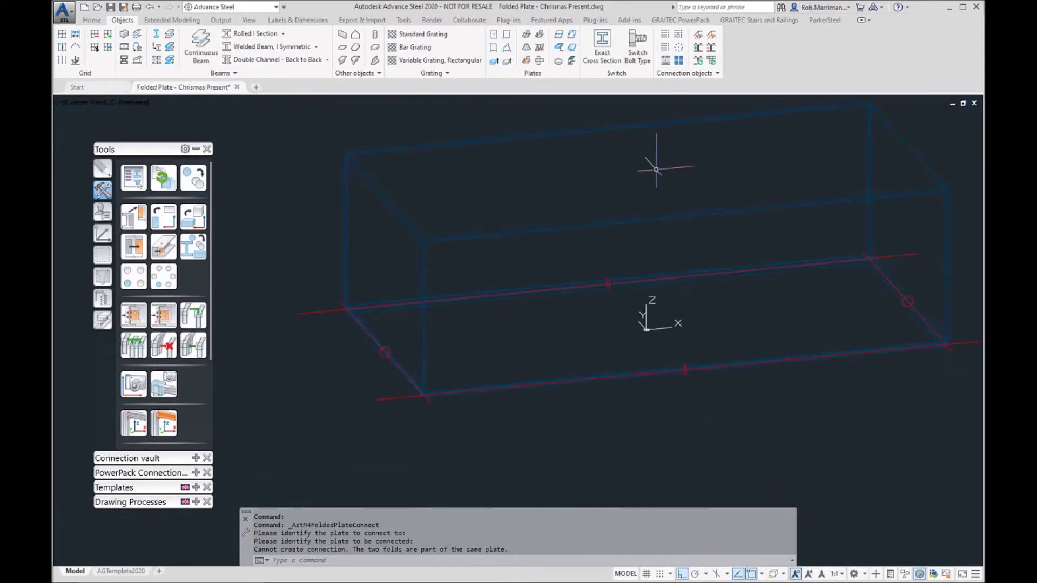
scroll(656, 297, "up", 5)
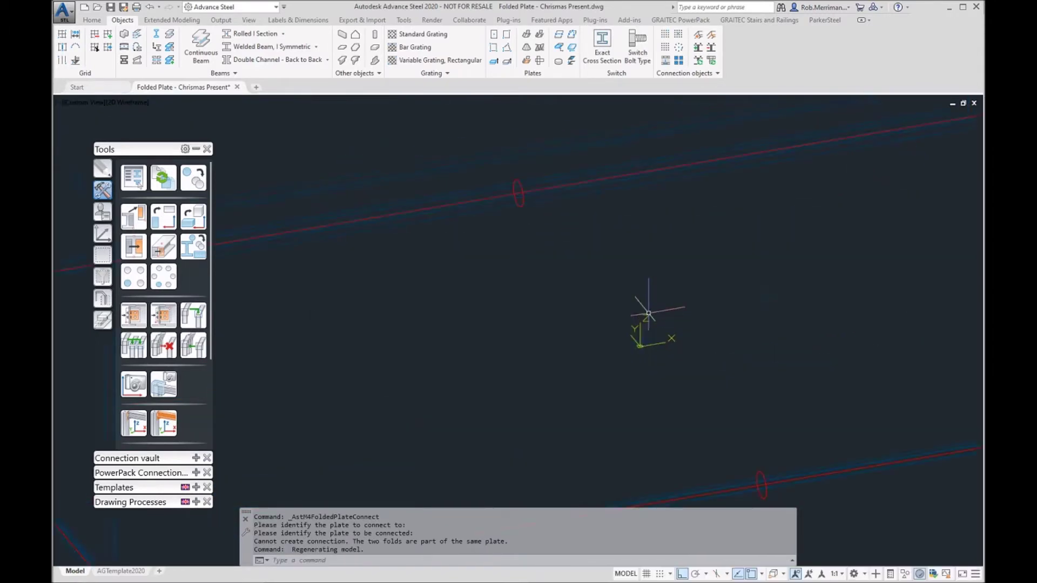
scroll(636, 389, "up", 2)
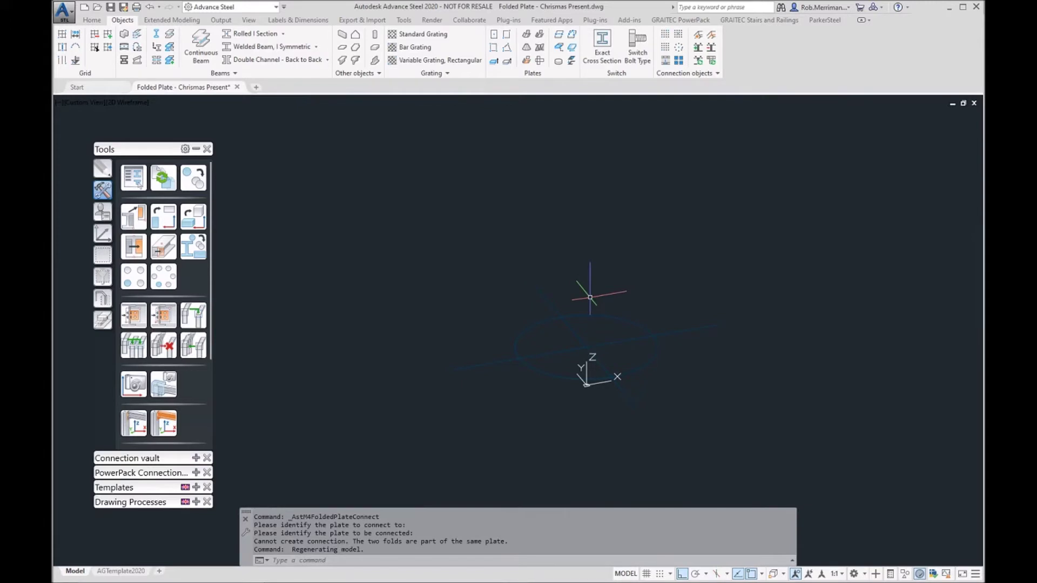
scroll(590, 297, "up", 5)
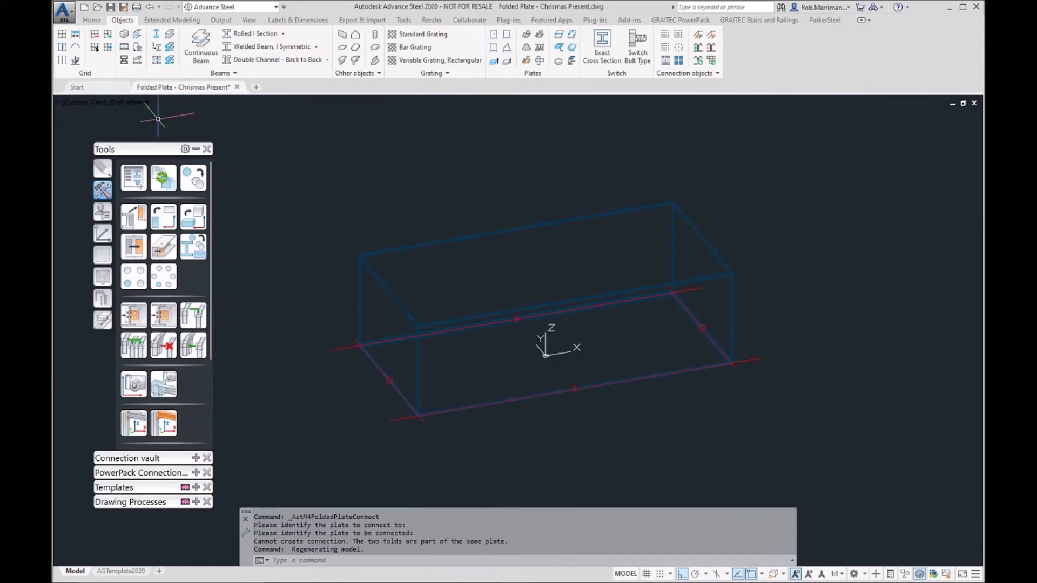
left_click(139, 106)
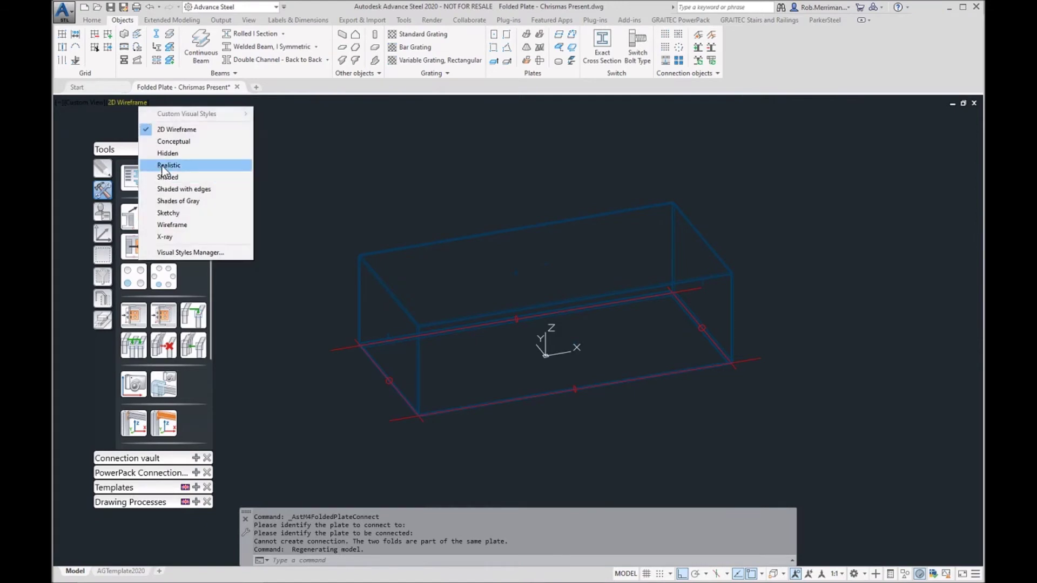
Show the box in Realistic style and inspect the folded plate's properties
left_click(173, 164)
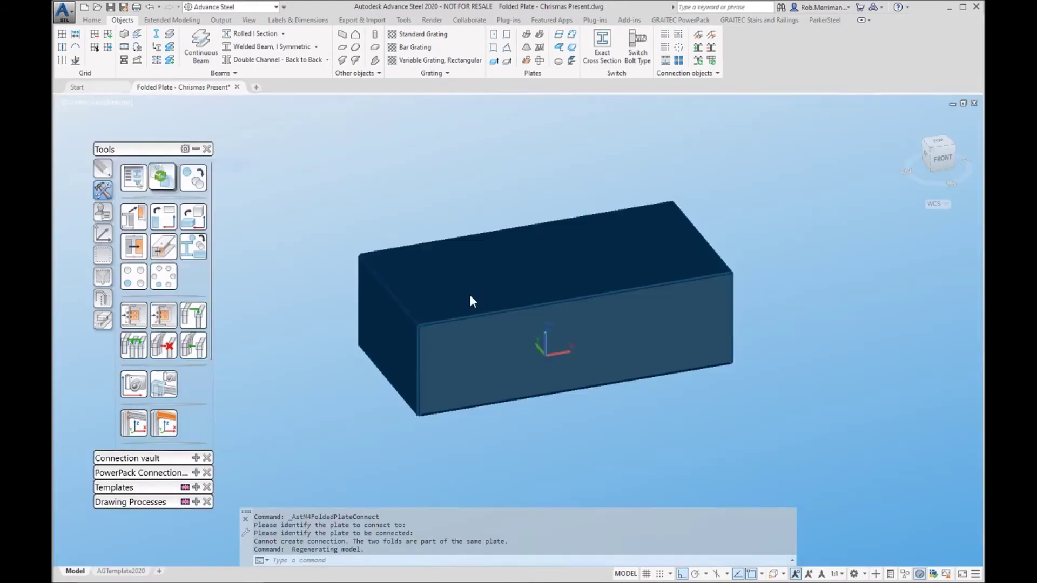
left_click(521, 357)
double_click(410, 296)
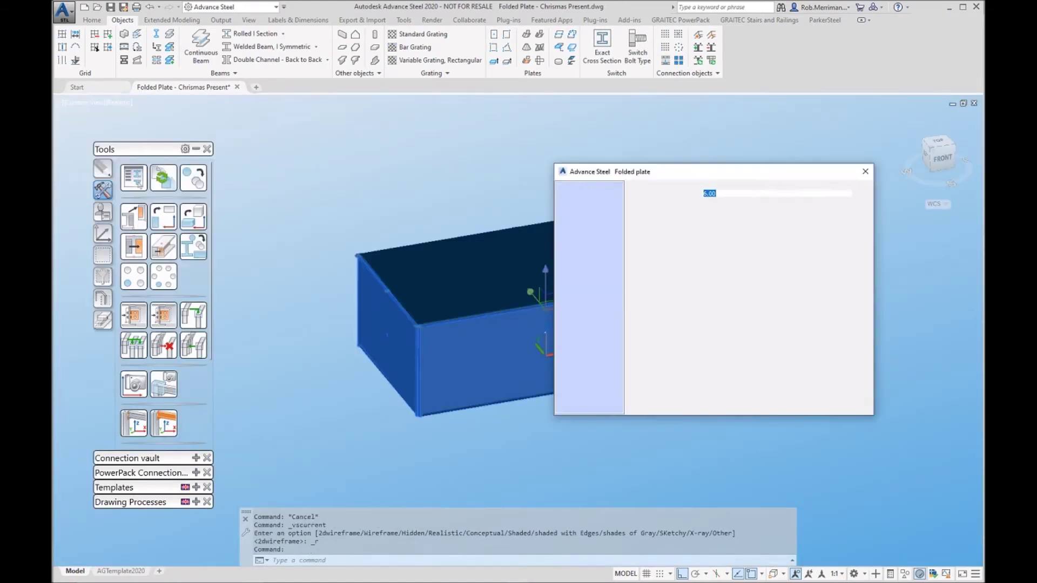
key("Escape")
left_click(429, 317)
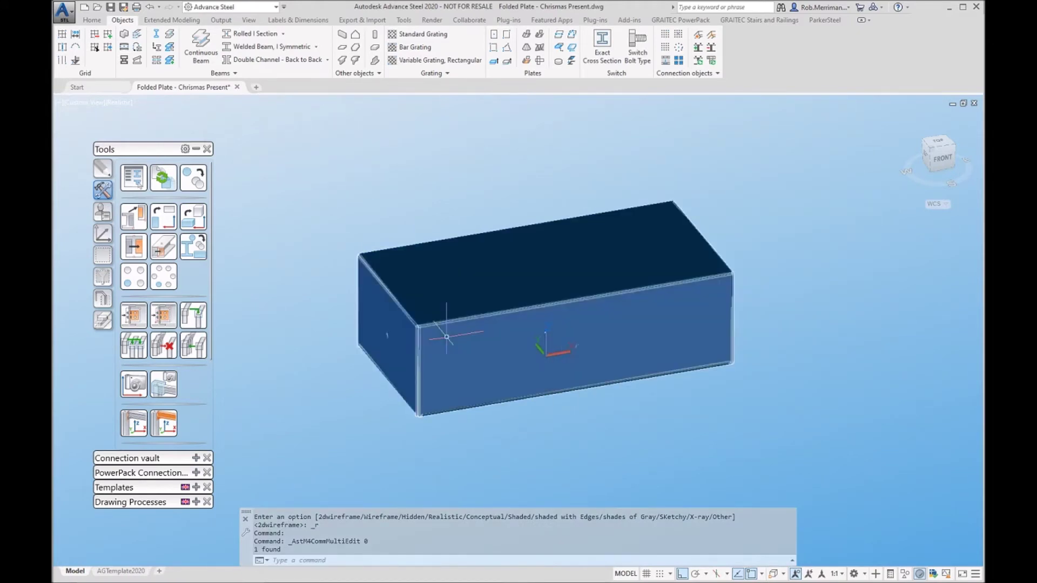
double_click(411, 296)
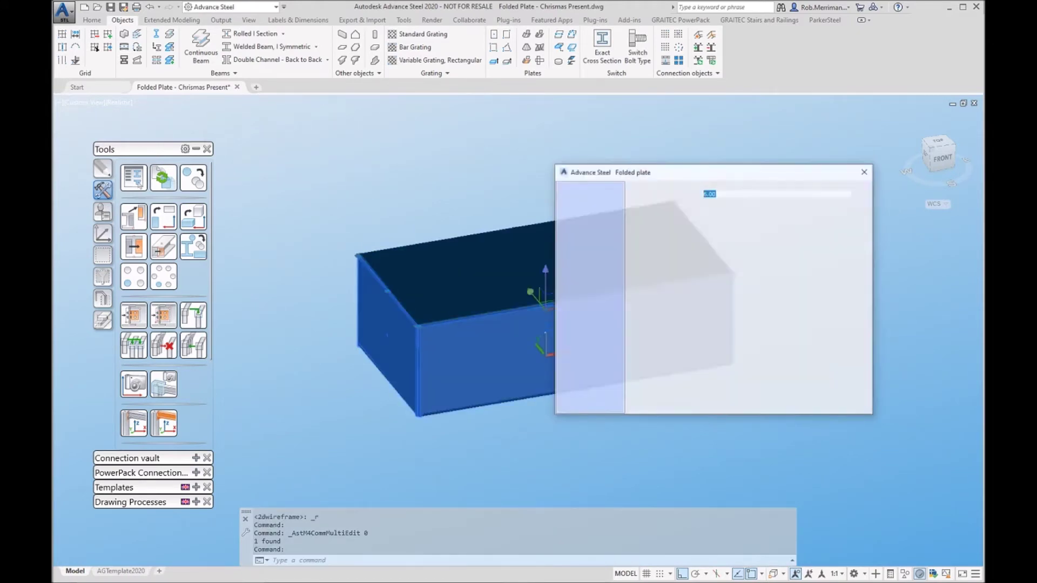
key("Escape")
scroll(414, 317, "up", 5)
scroll(413, 318, "down", 5)
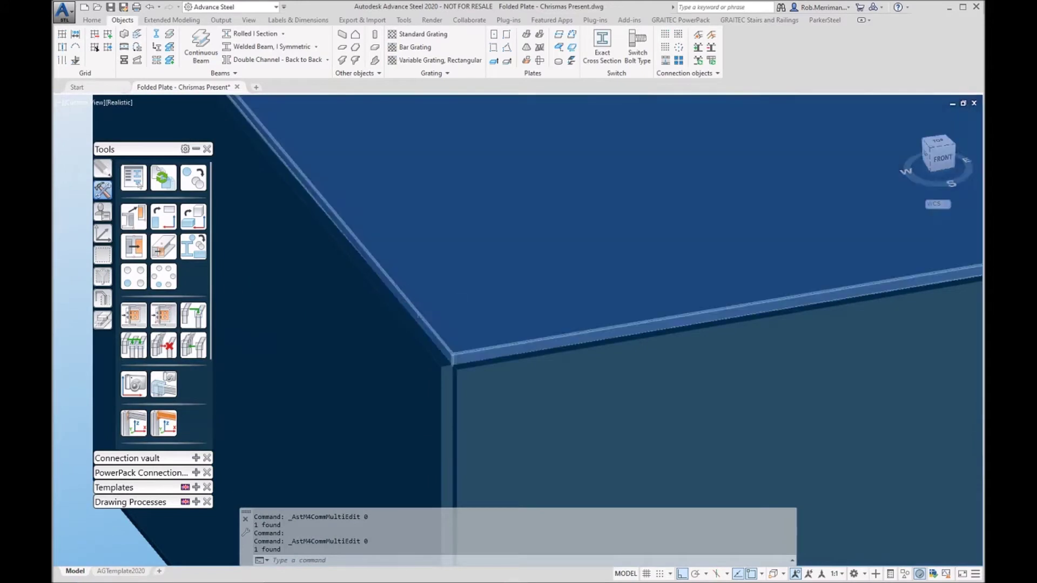
Try connecting the box with Folded Plate Connect, cancel, and reselect the box plate
left_click(528, 42)
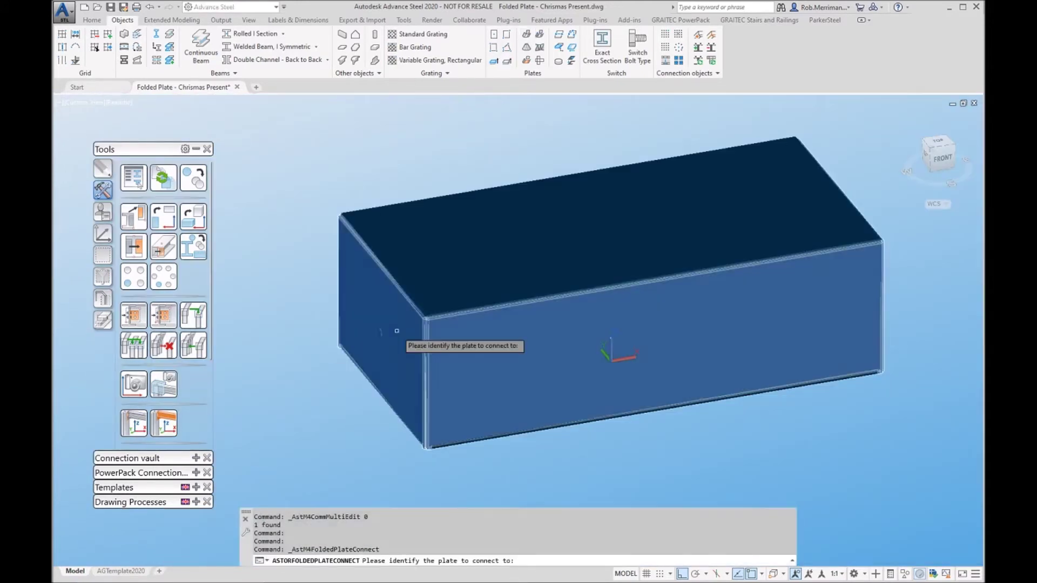
left_click(438, 280)
key("Escape")
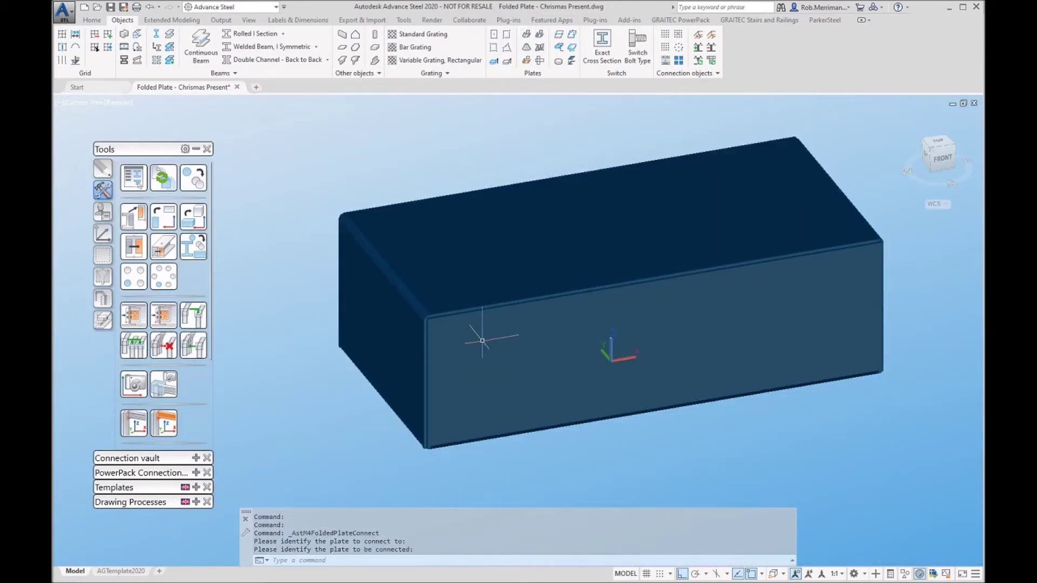
left_click(479, 338)
Switch the box plate's display type to Unfolded, then back to Standard
double_click(480, 338)
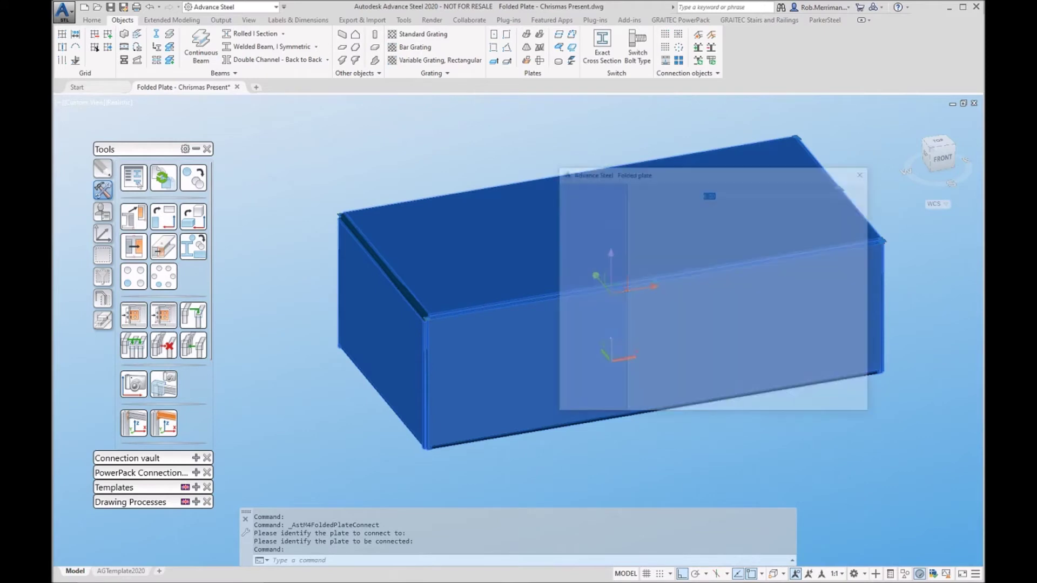
left_click(599, 259)
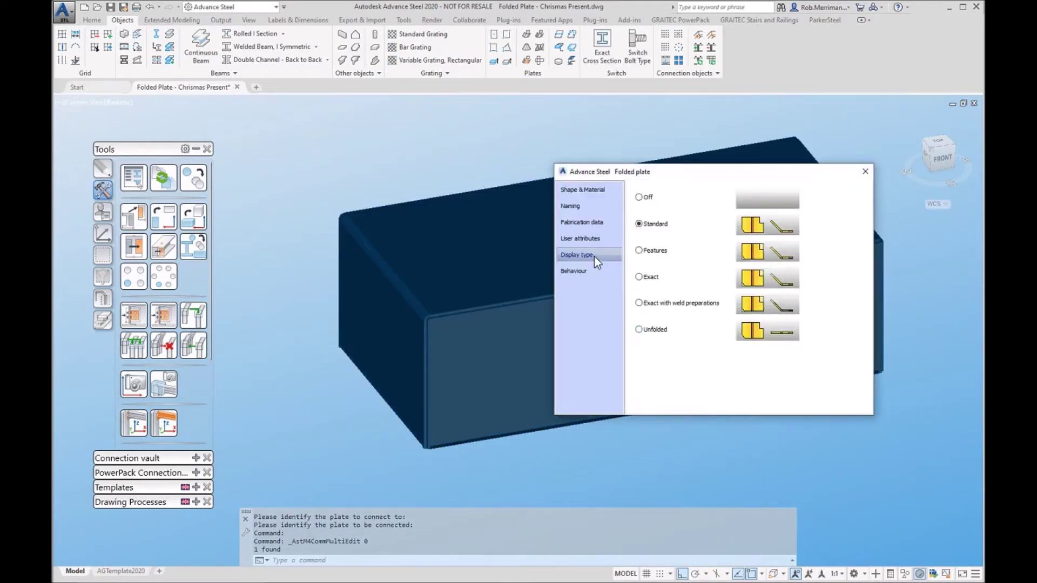
left_click(650, 329)
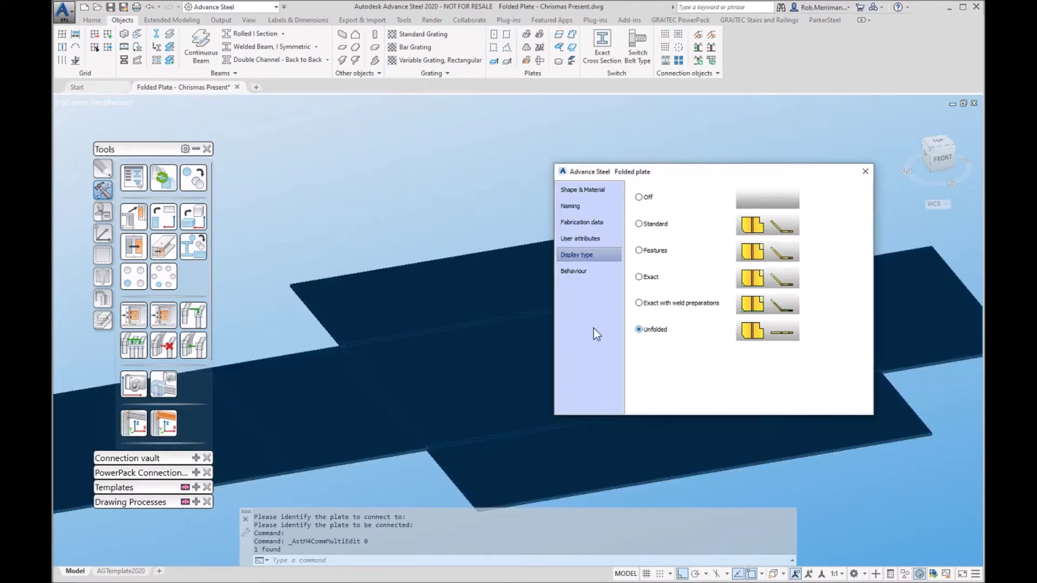
scroll(427, 332, "down", 3)
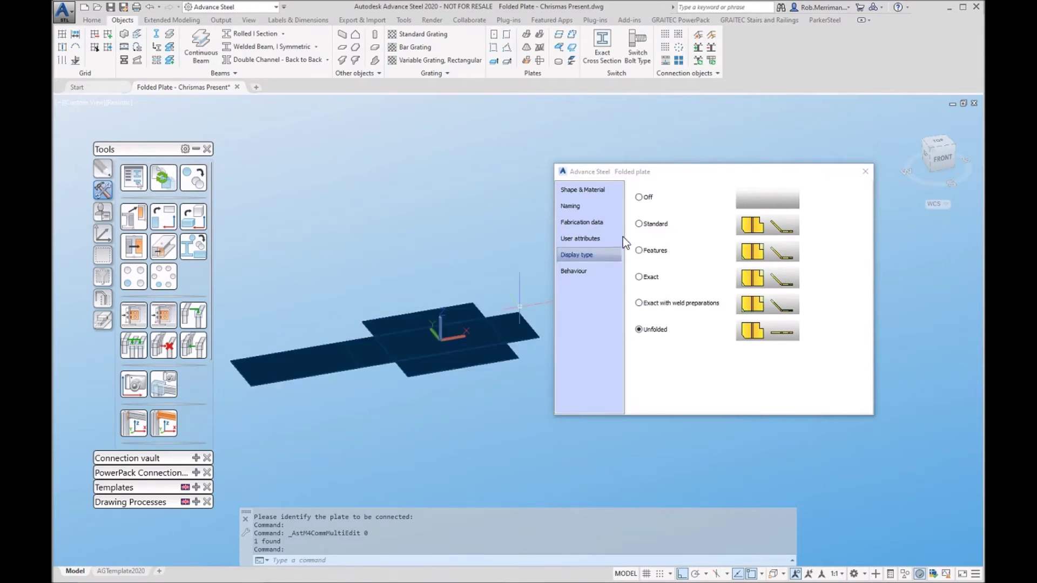
left_click(639, 224)
left_click(865, 171)
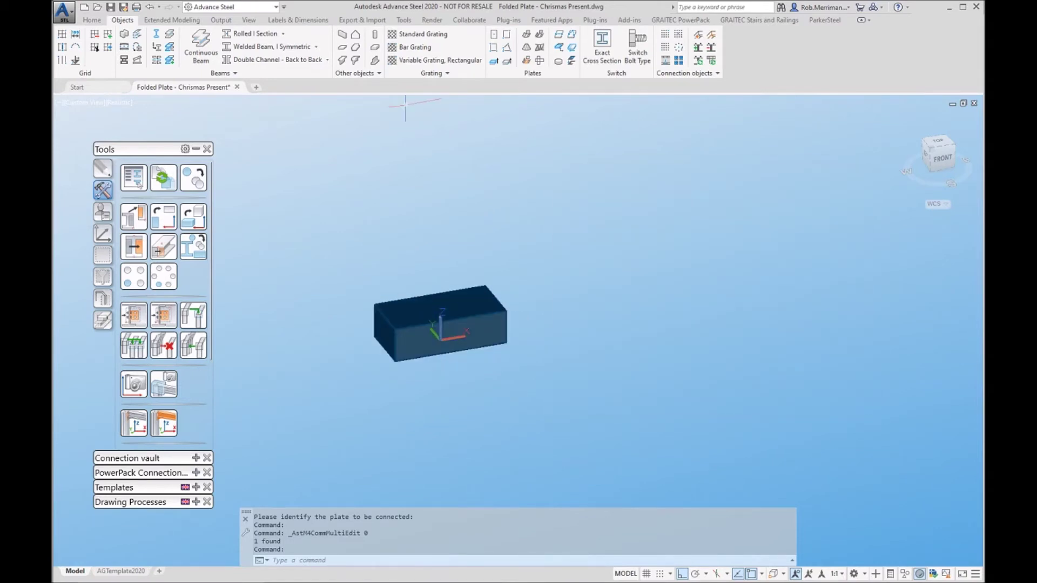
left_click(129, 105)
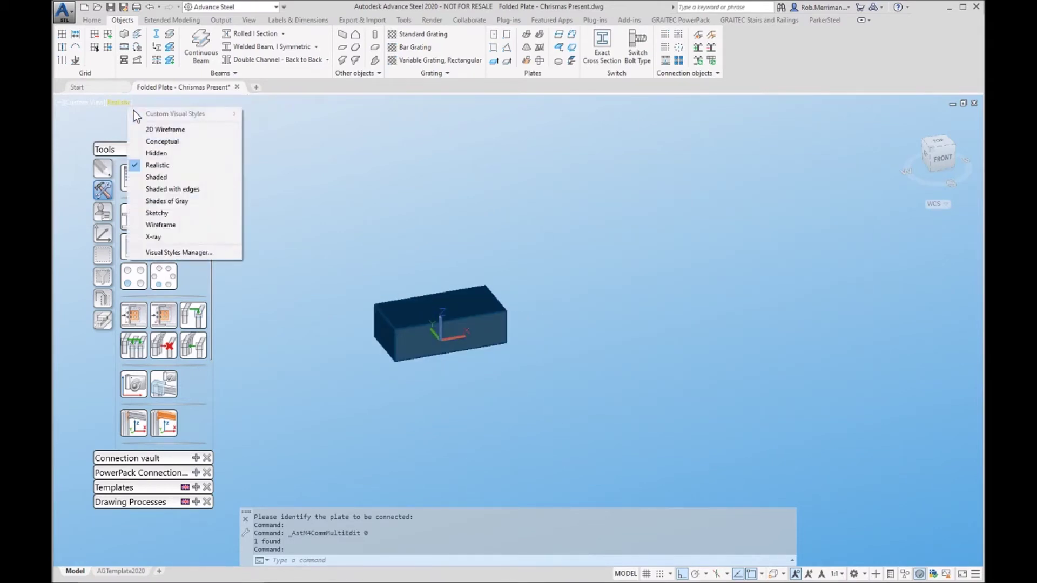
Switch to 2D Wireframe and set the picked plate as the folded plate's main fold
left_click(160, 130)
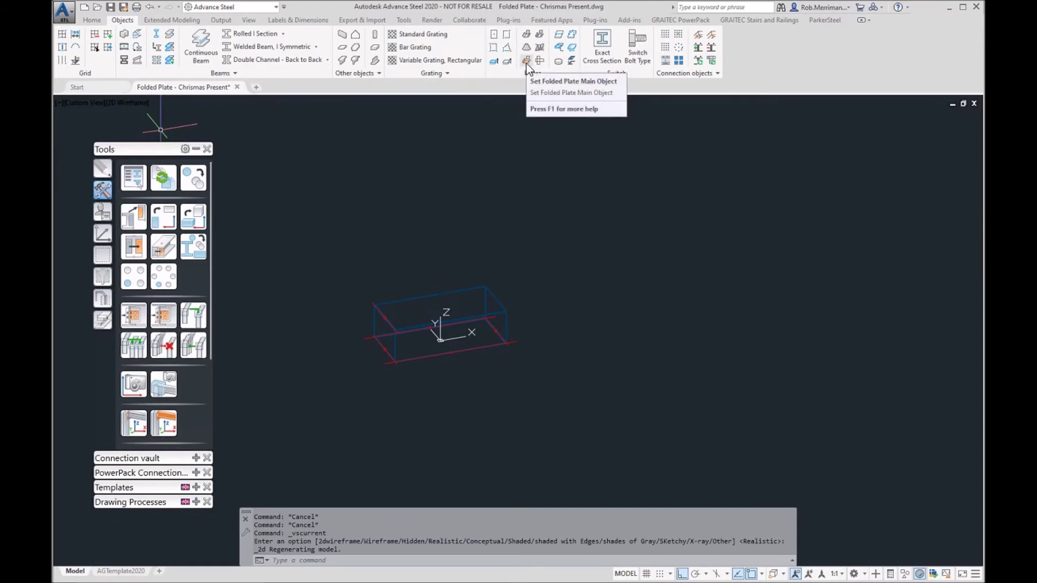
left_click(527, 62)
left_click(529, 64)
scroll(437, 340, "up", 5)
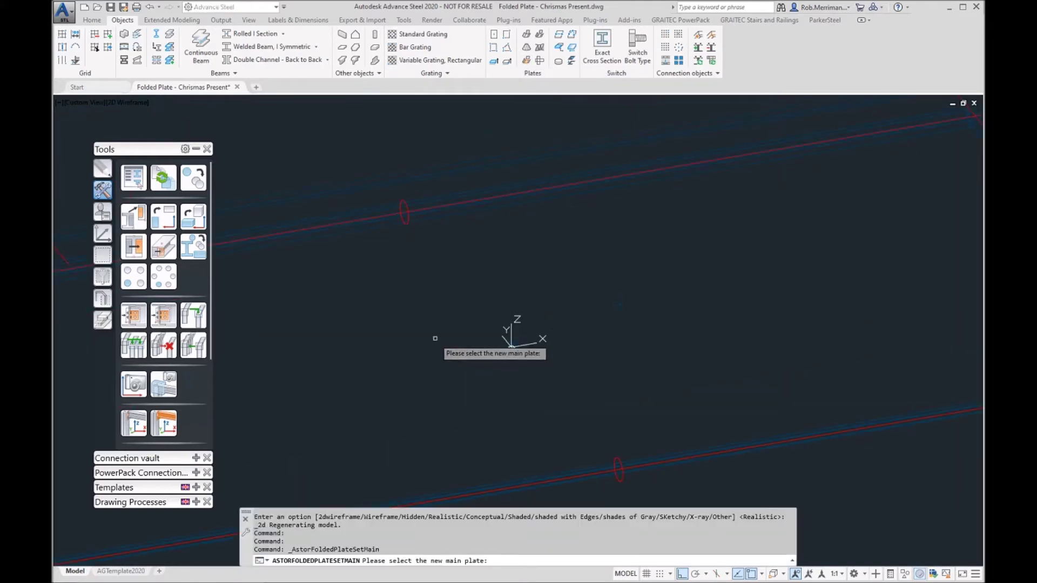
left_click(617, 303)
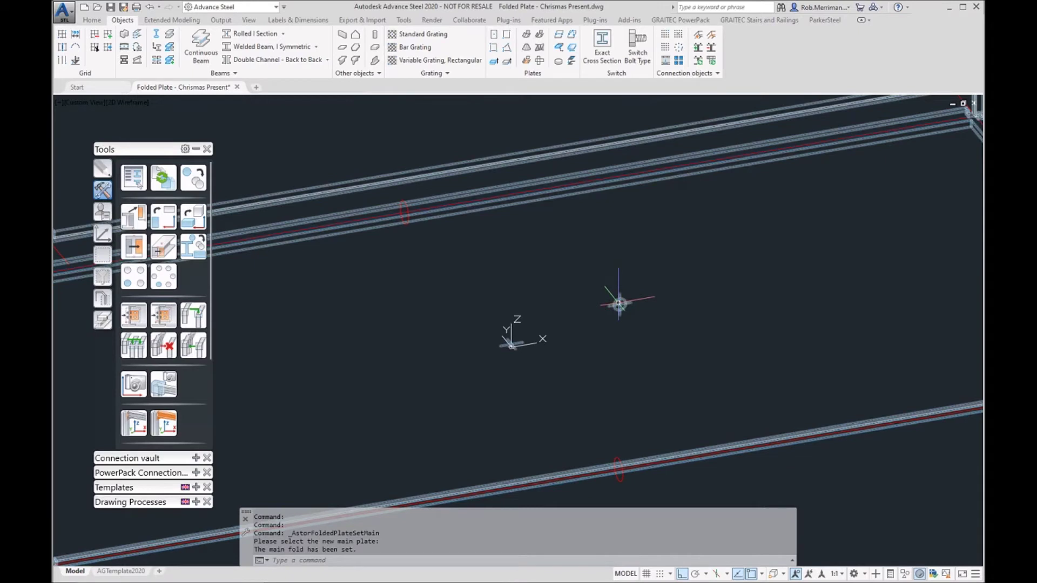
scroll(619, 305, "down", 6)
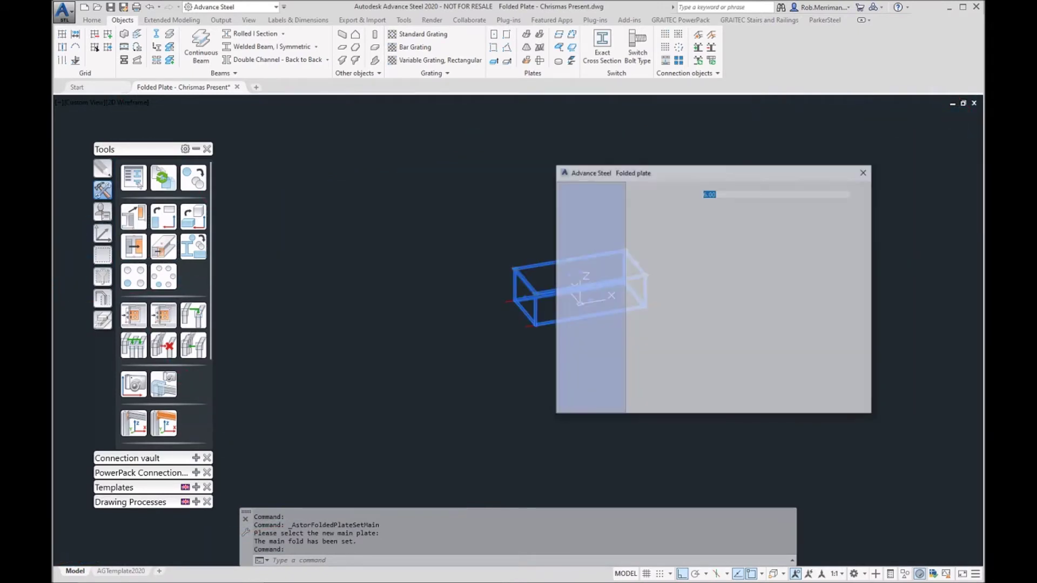
key("Escape")
Switch the viewport visual style to Shaded, then to Realistic
left_click(128, 102)
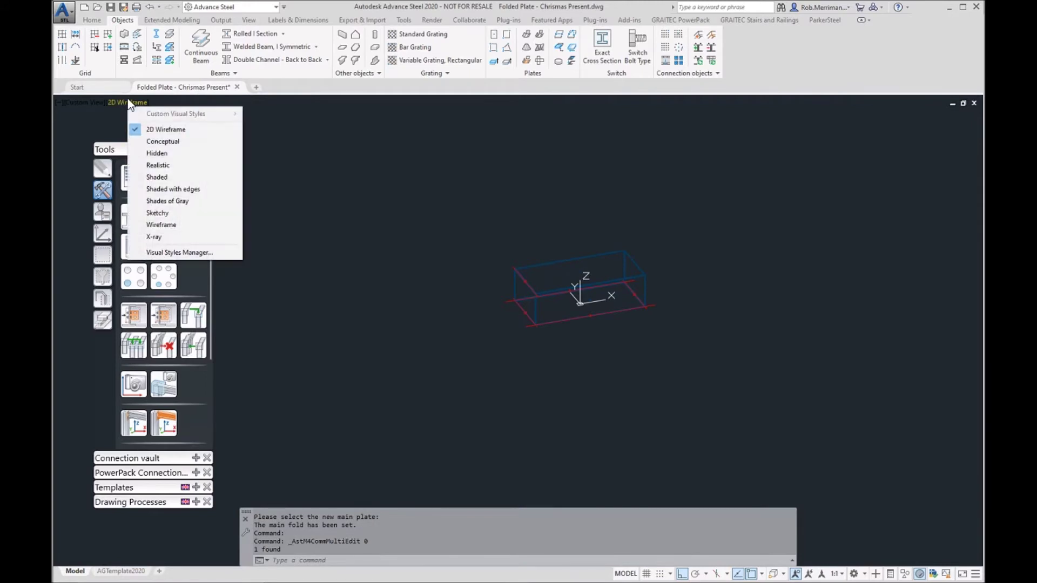
left_click(162, 177)
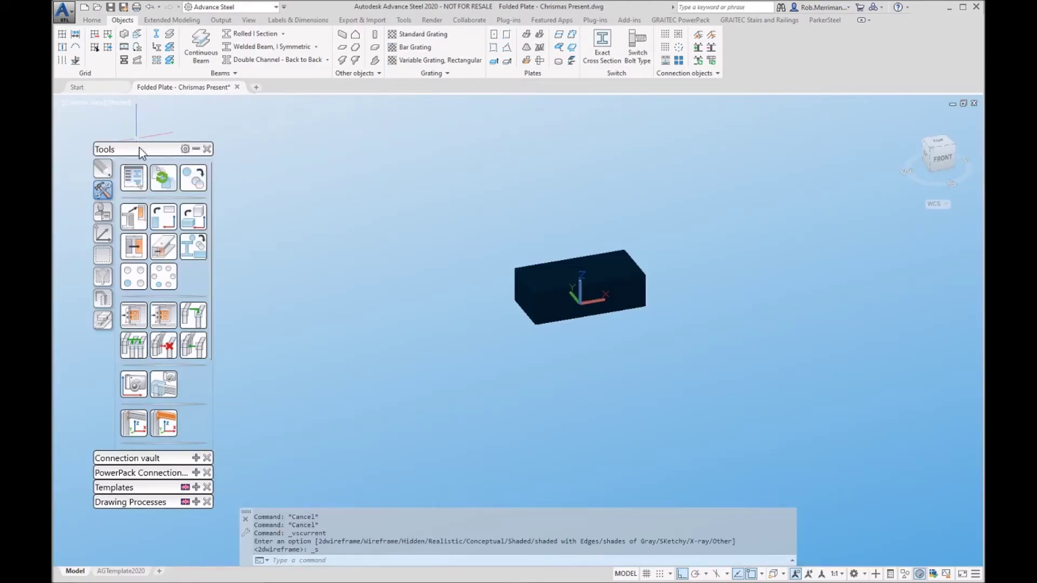
left_click(120, 102)
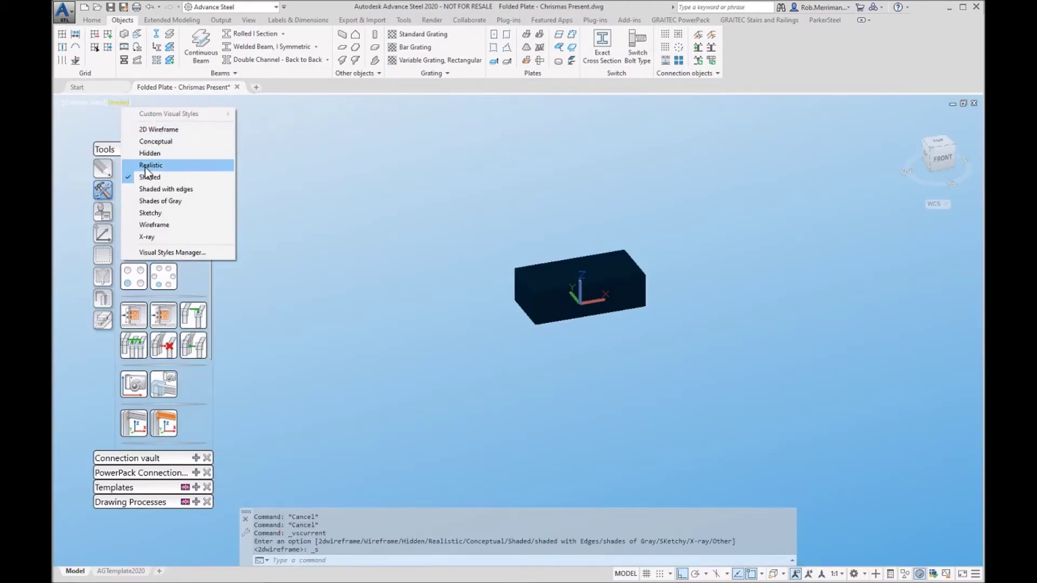
left_click(119, 102)
scroll(597, 288, "up", 2)
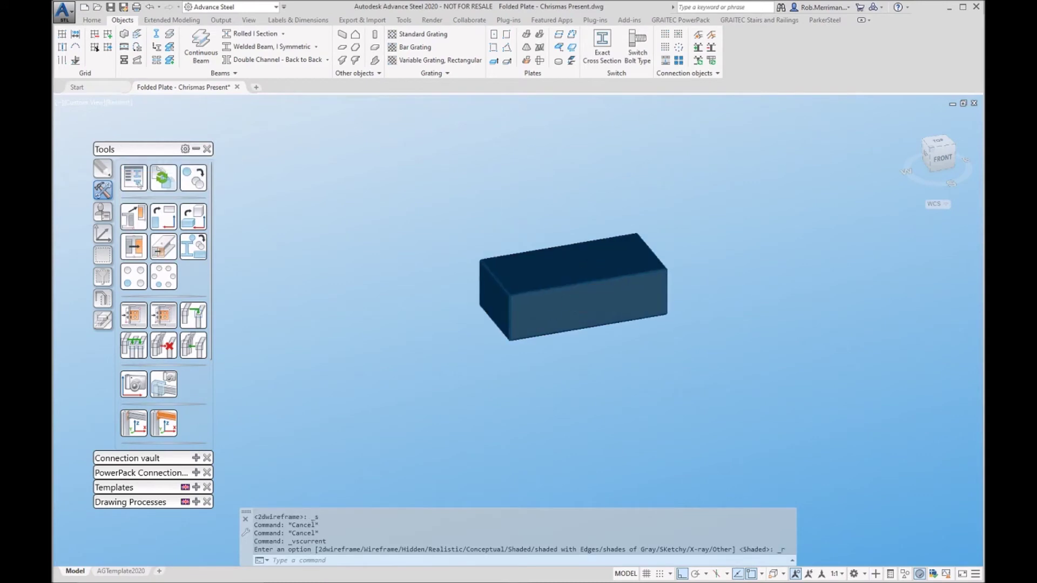
Preview the box's folded plate as Unfolded, then set its display type back to Standard
left_click(597, 266)
double_click(574, 270)
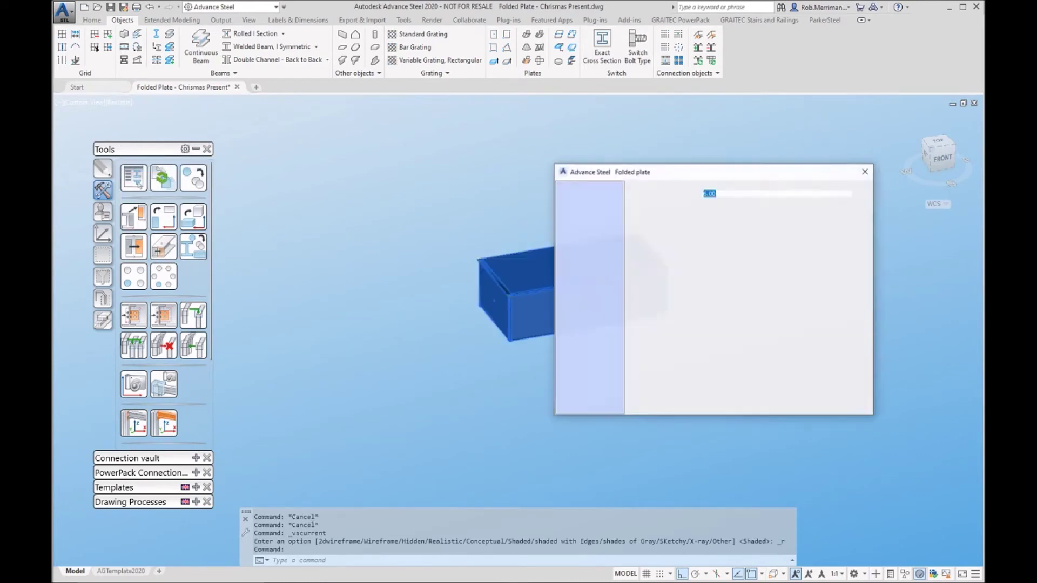
left_click(577, 255)
left_click_drag(618, 174, 705, 276)
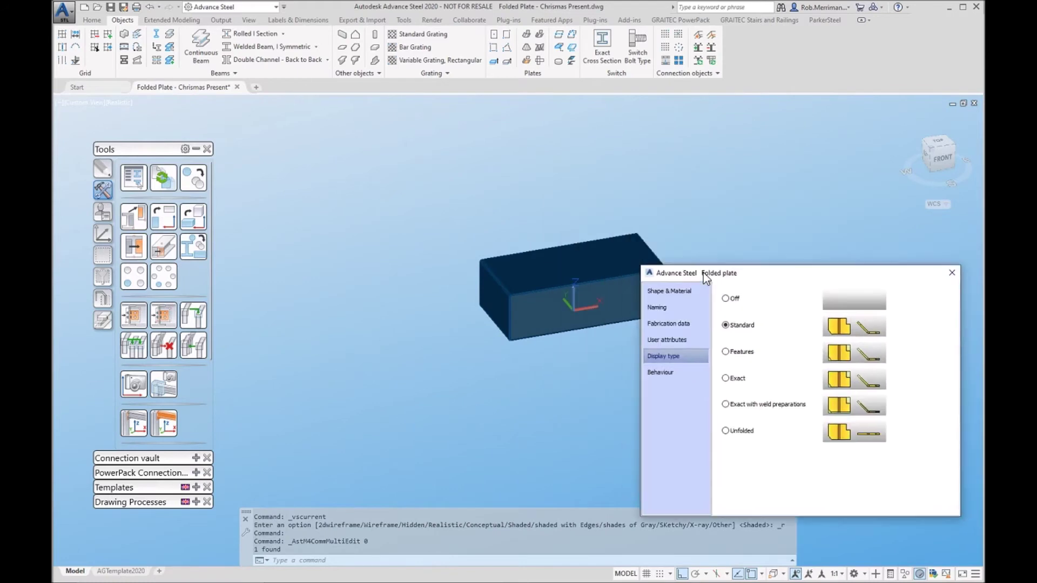
left_click(734, 430)
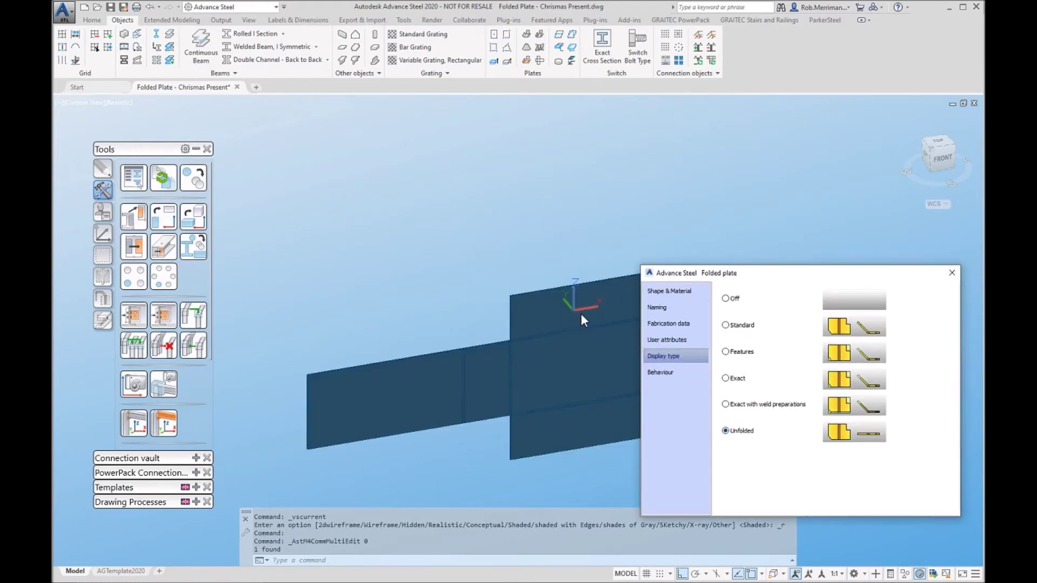
left_click(726, 325)
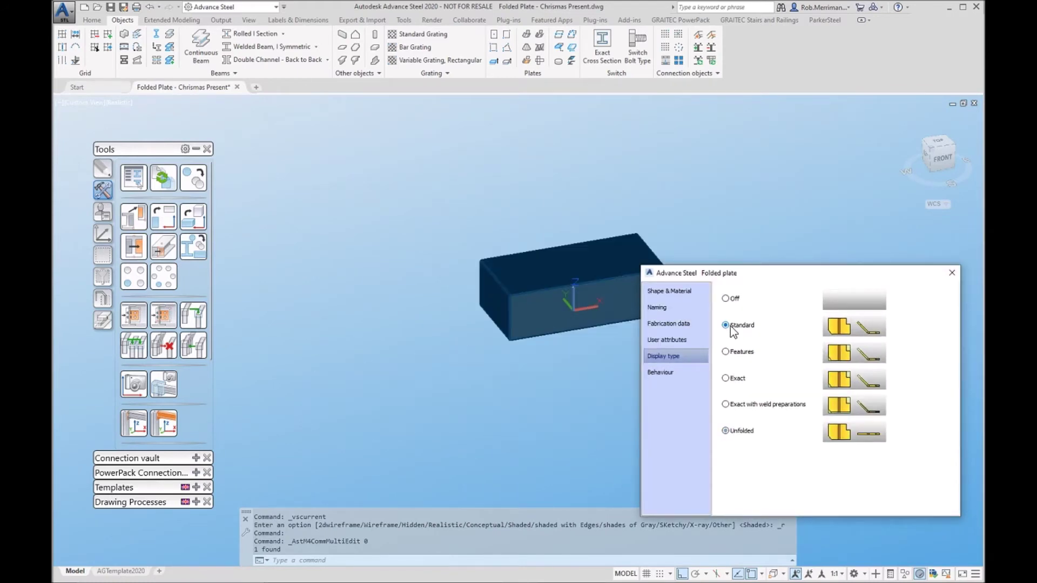
left_click(952, 274)
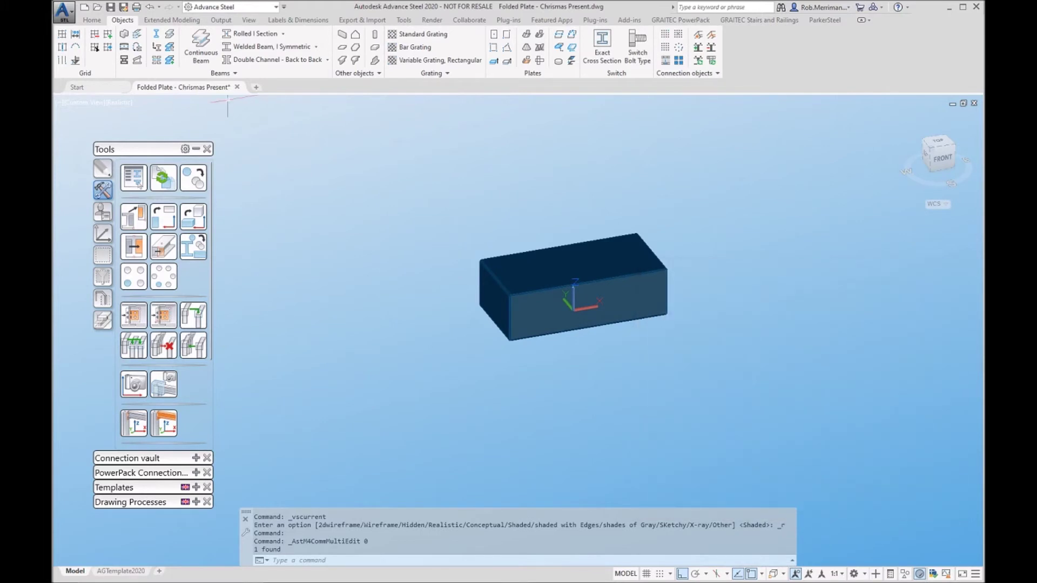
left_click(120, 104)
In 2D wireframe, check the box plate's unwinding and display its unfolded flat pattern
left_click(131, 122)
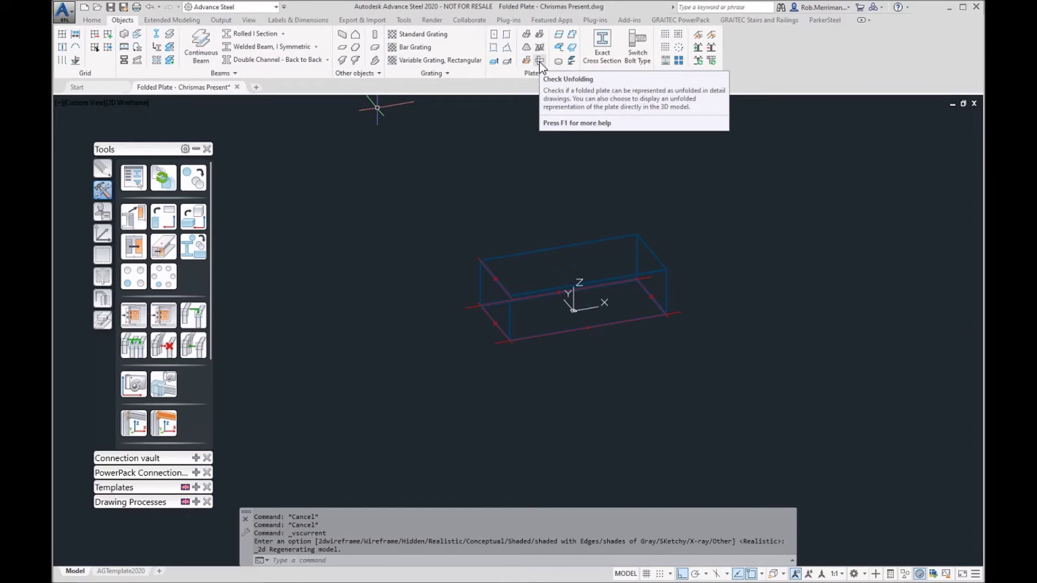
left_click(539, 61)
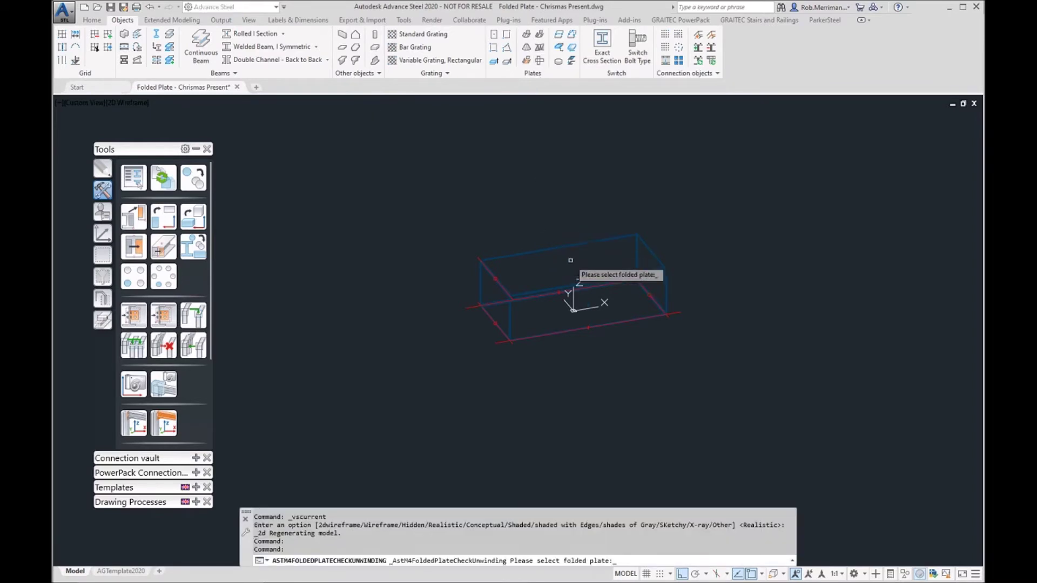
left_click(574, 265)
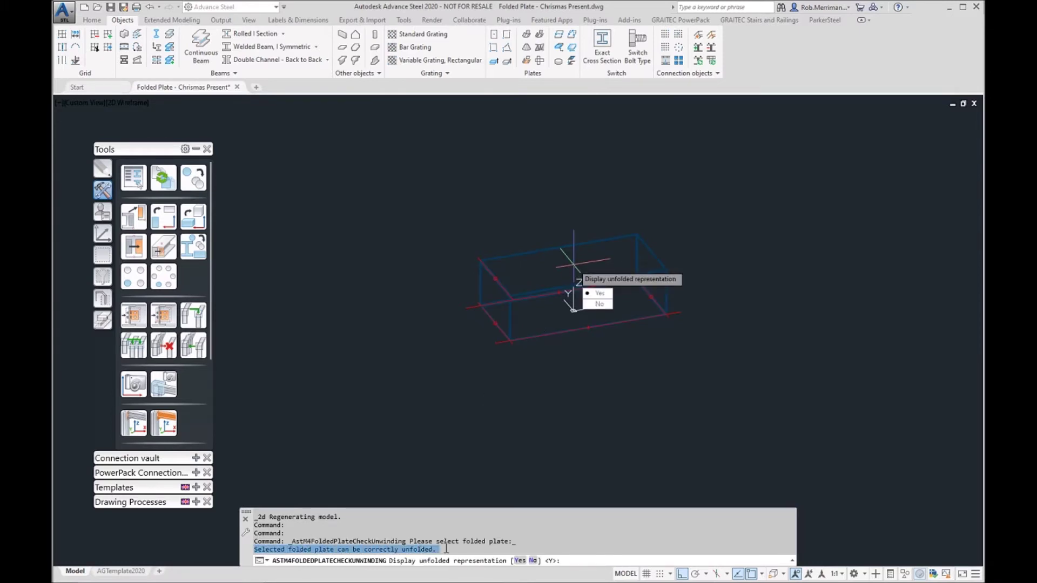
left_click(502, 556)
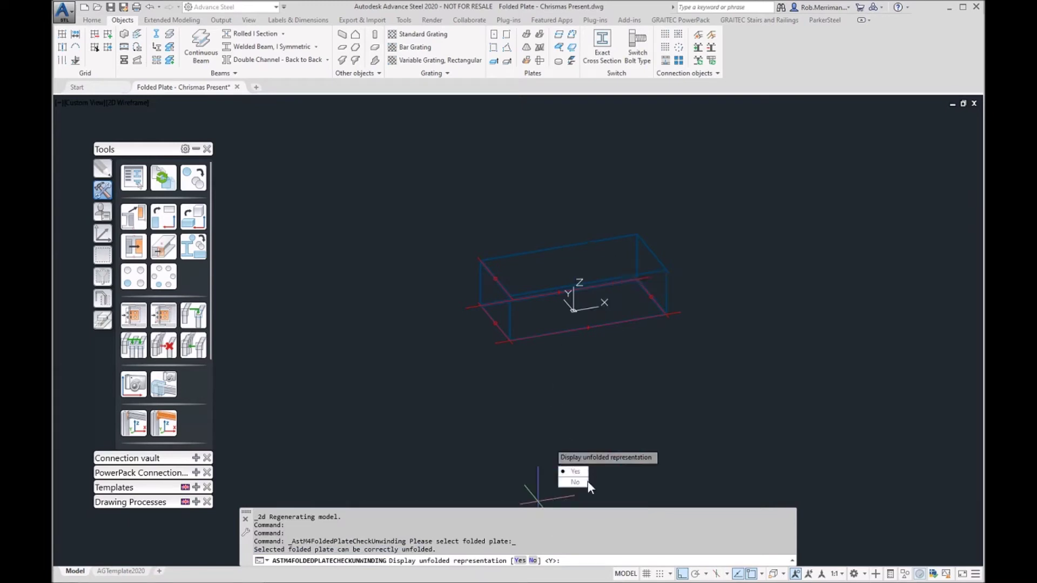
left_click(580, 475)
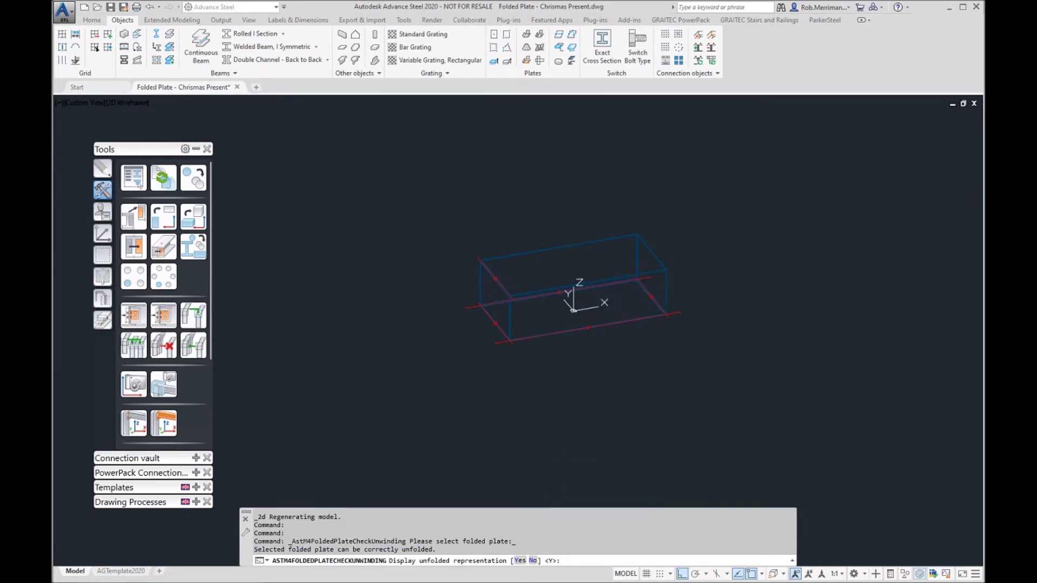
left_click(693, 313)
Select and delete the unfolded flat-pattern preview
left_click(689, 304)
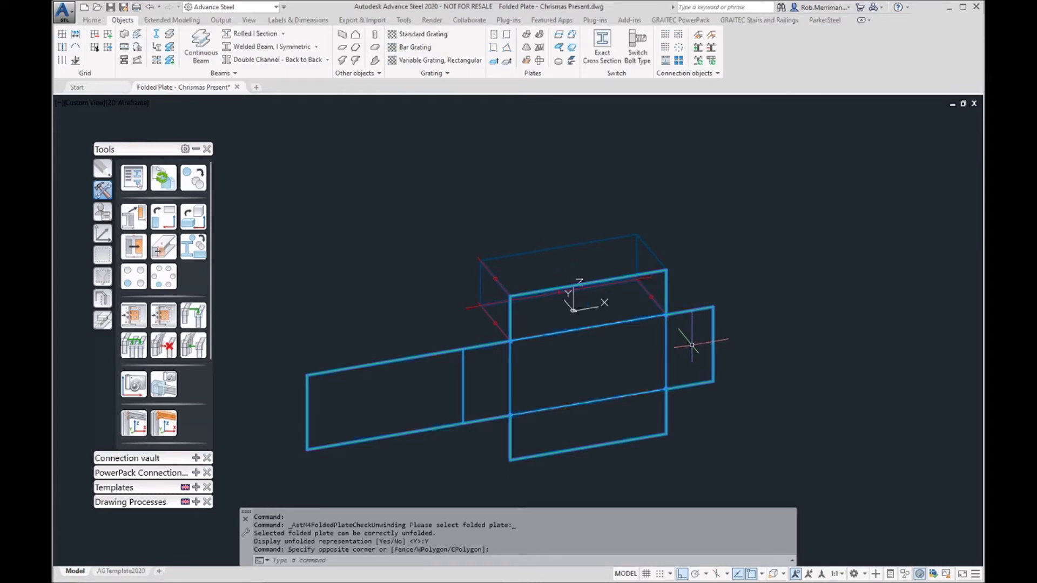
key("Delete")
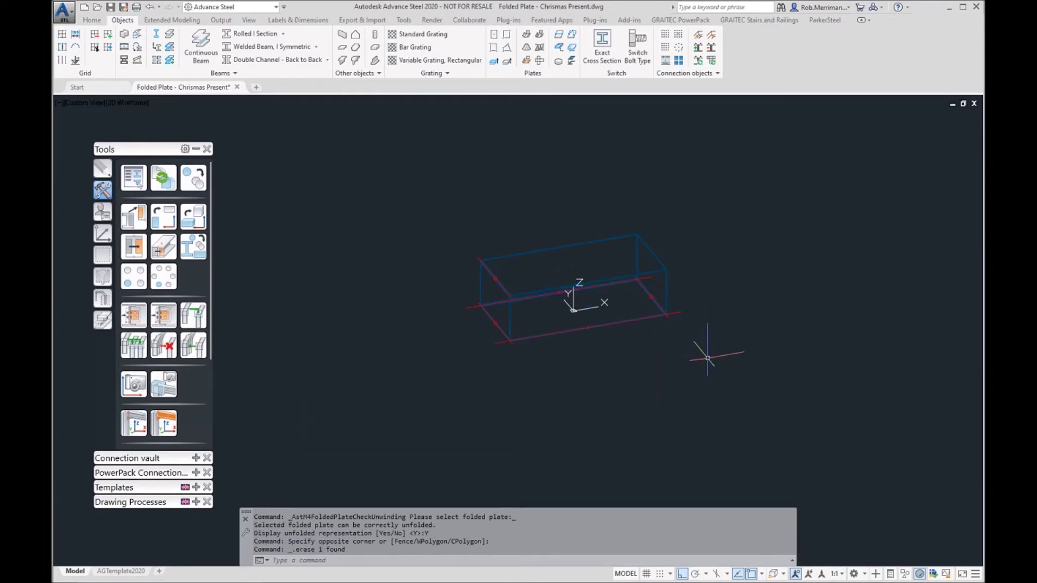
left_click(528, 61)
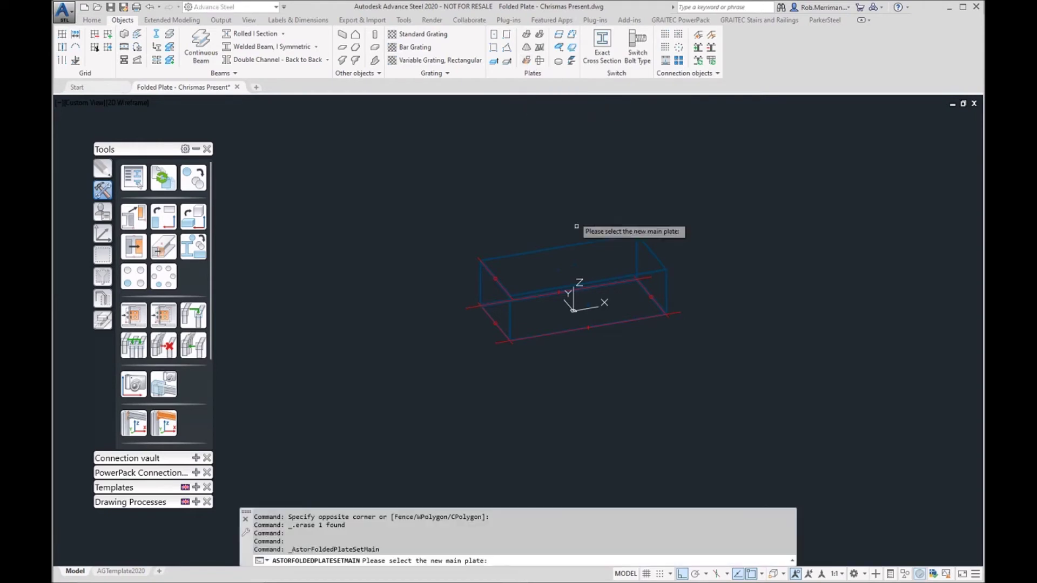
Pick the new main plate of the box, then switch the view to Realistic
scroll(572, 291, "up", 5)
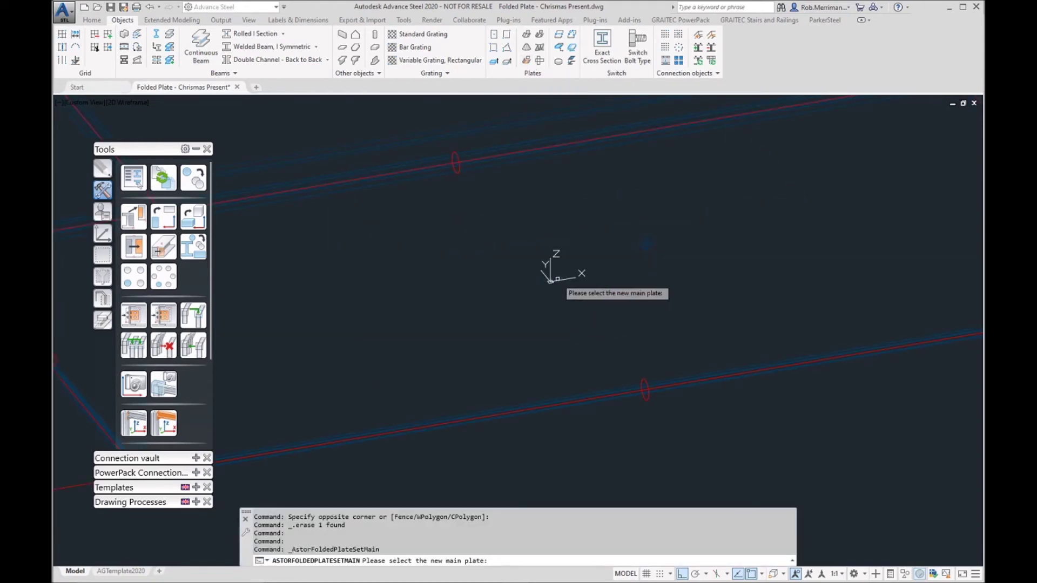
left_click(554, 281)
scroll(554, 281, "down", 5)
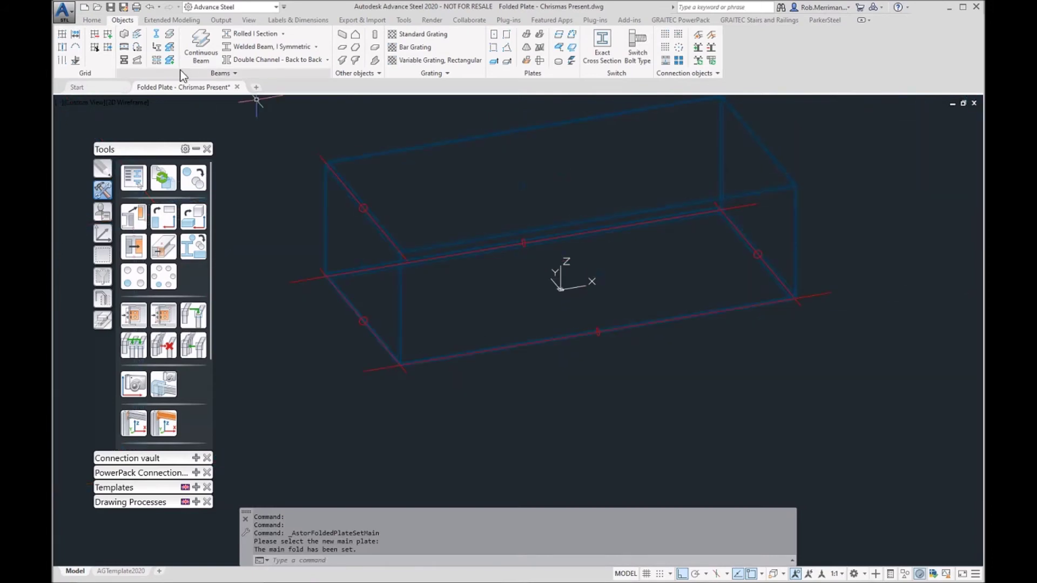
left_click(128, 104)
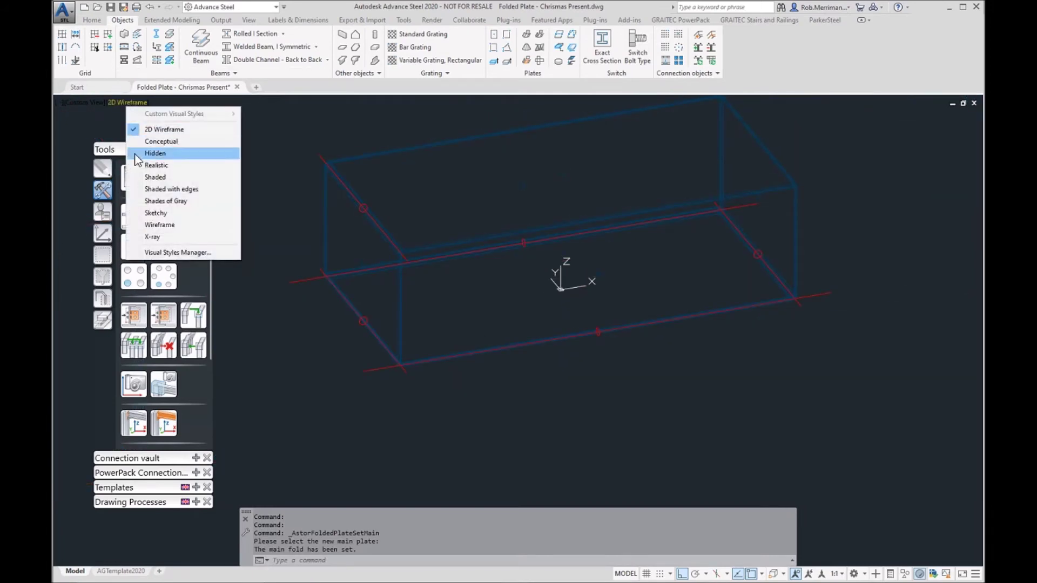
left_click(146, 167)
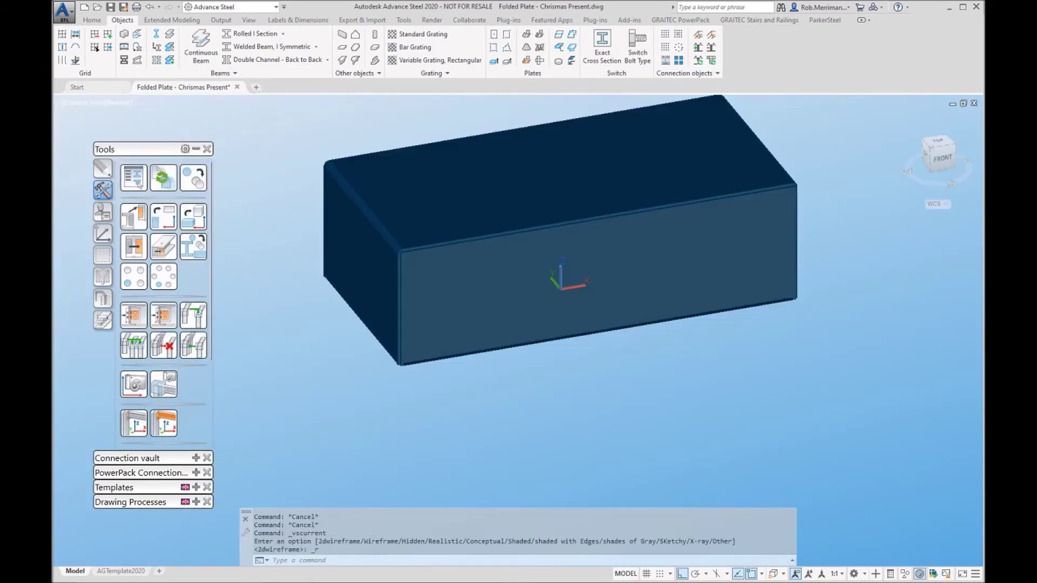
Turn on the Ribbon layer so the red ribbon plates appear
left_click(93, 22)
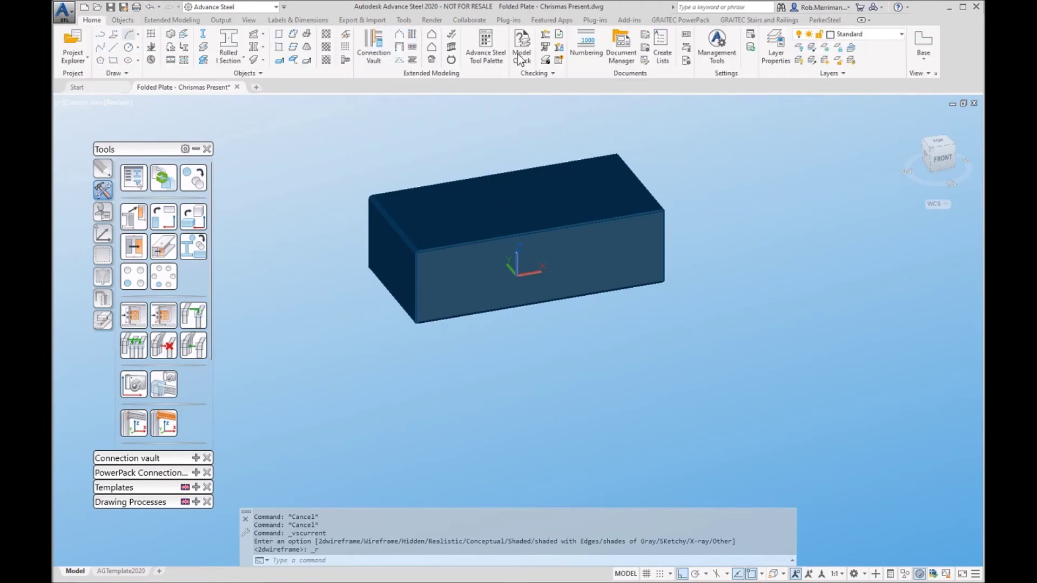
left_click(855, 38)
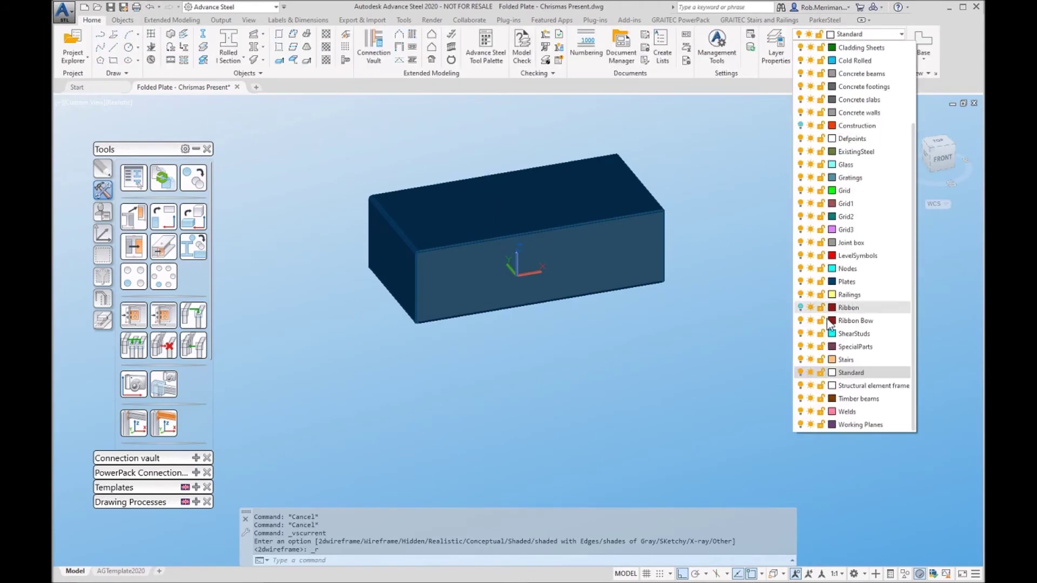
left_click(800, 308)
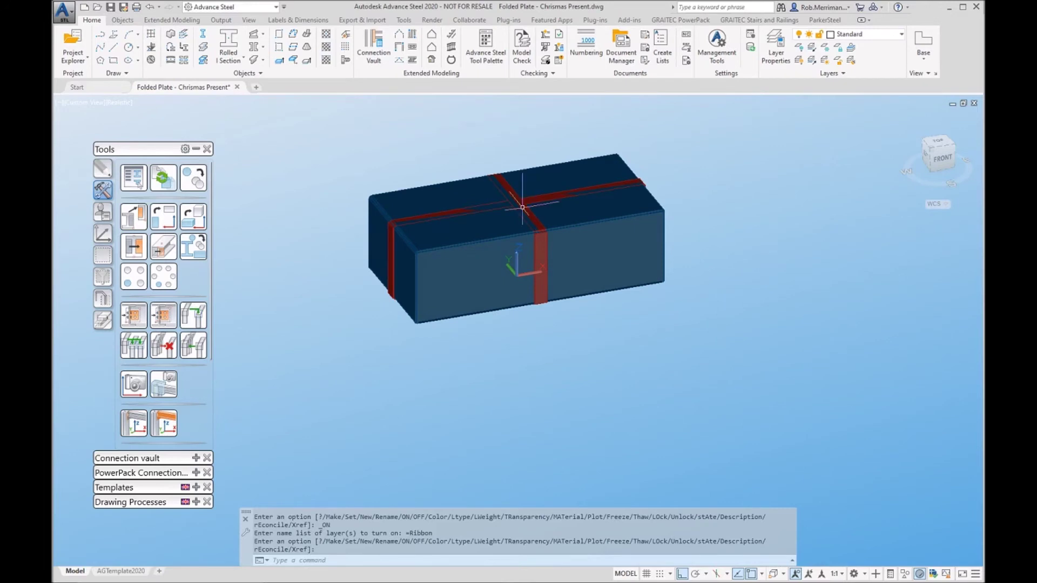
scroll(423, 163, "up", 2)
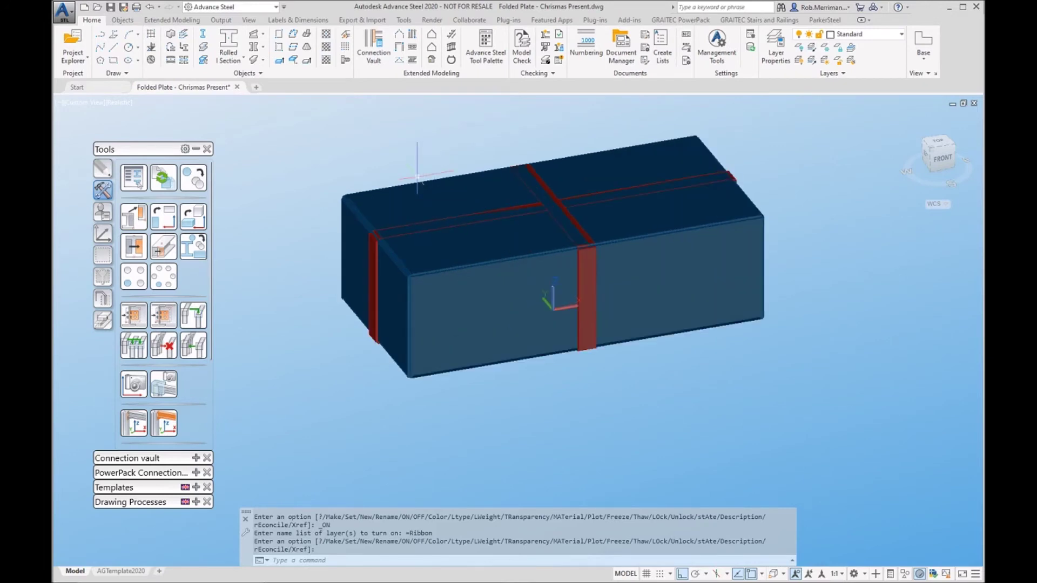
scroll(424, 178, "up", 3)
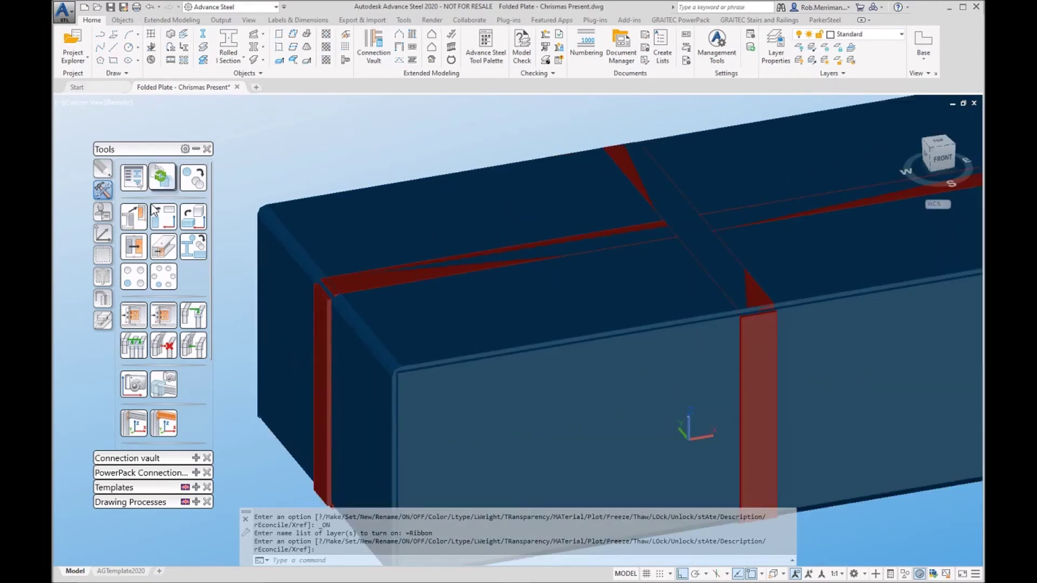
Move the three top ribbon plates up by 6 onto the lid
left_click(103, 169)
left_click(133, 177)
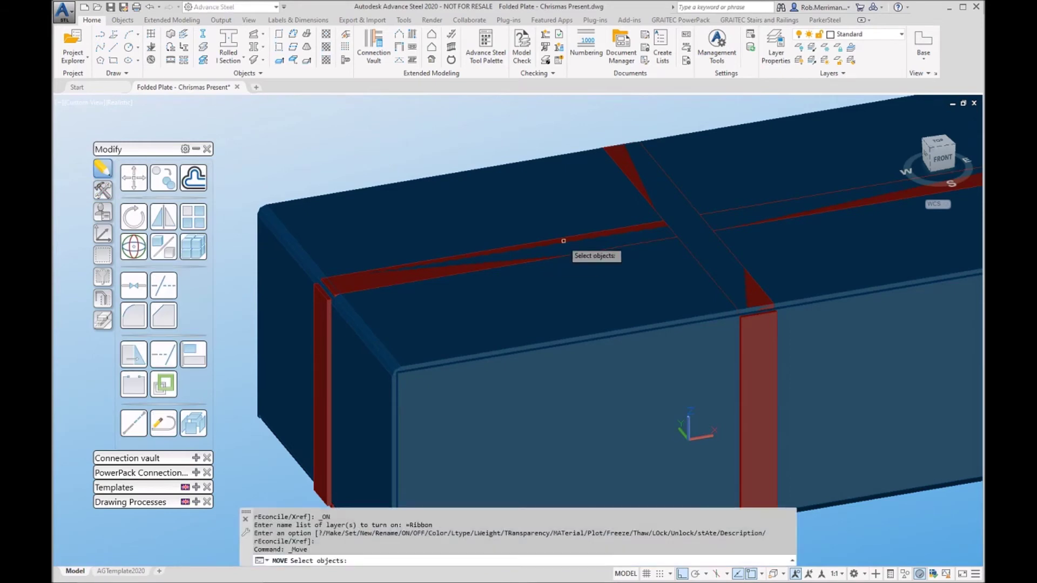
left_click(540, 244)
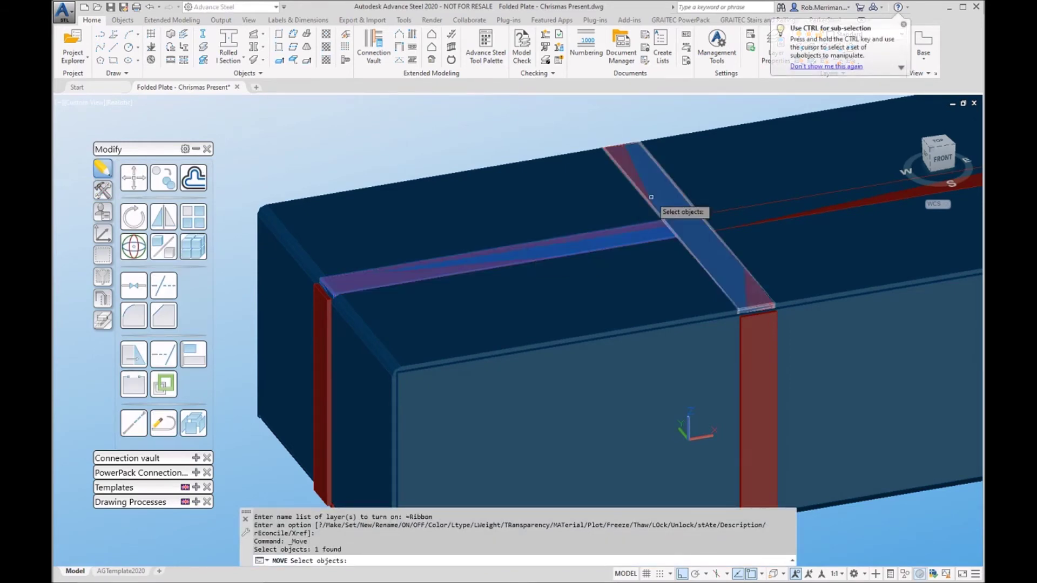
left_click(670, 215)
left_click(731, 220)
key("Return")
left_click(422, 136)
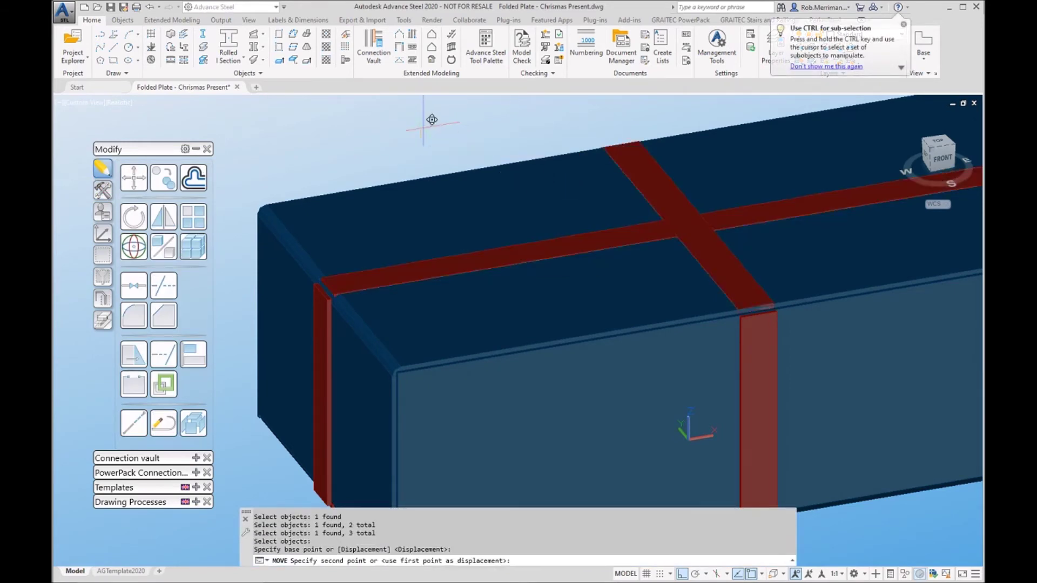
type("6")
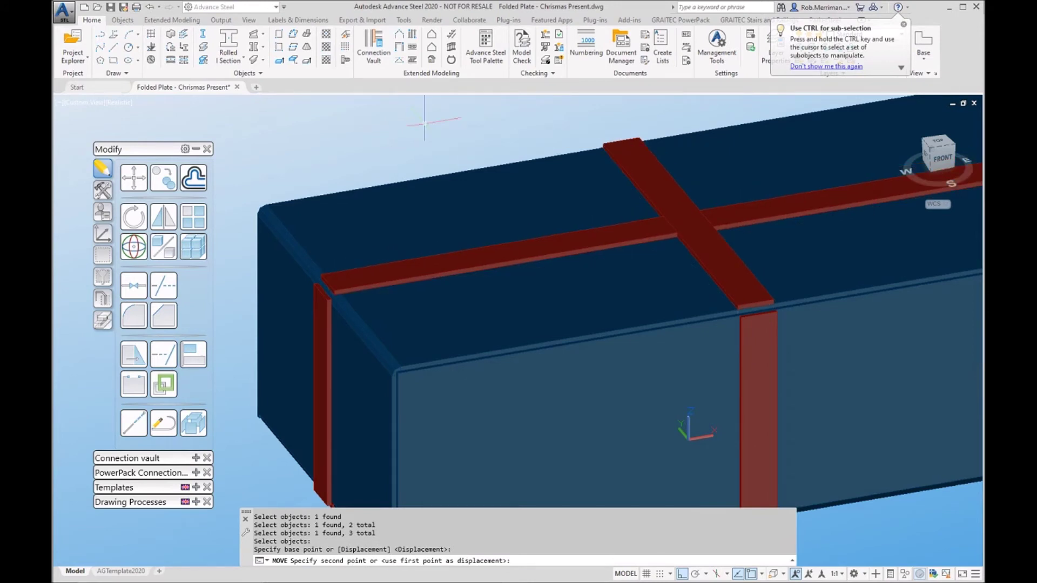
key("Return")
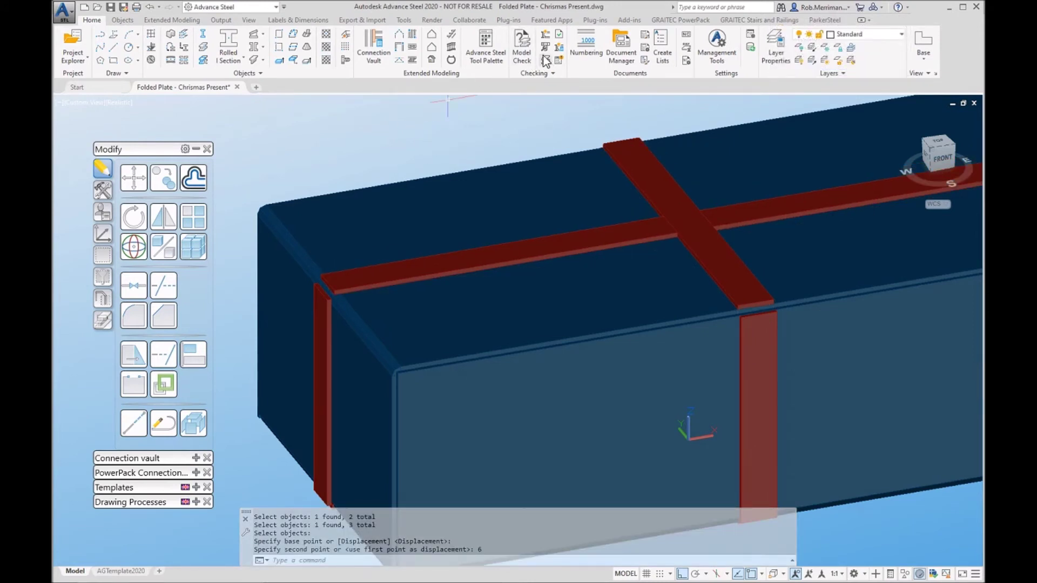
left_click(124, 20)
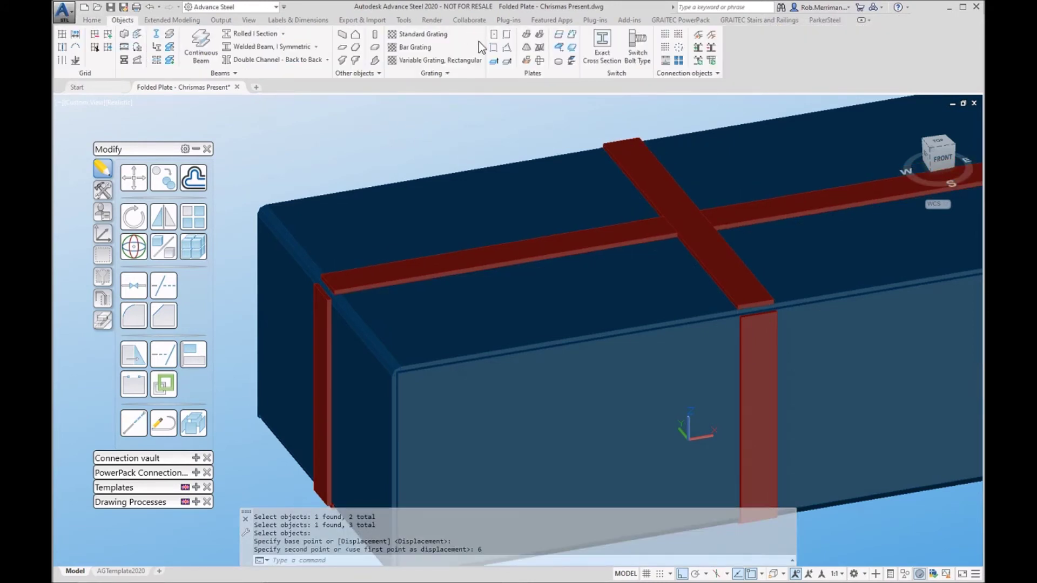
Fold-connect two top ribbon strips to their vertical side strips
left_click(526, 39)
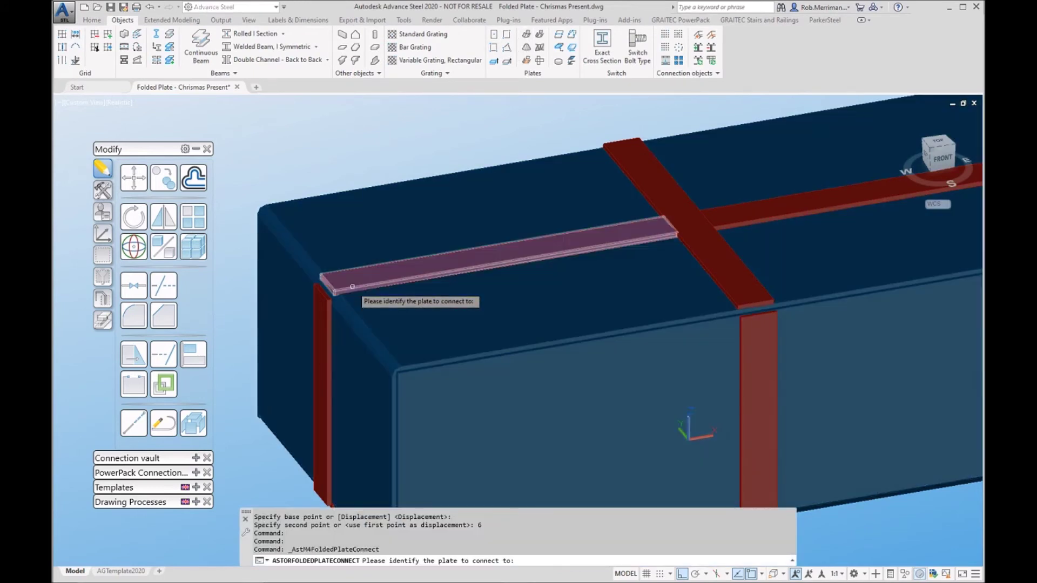
left_click(352, 287)
left_click(317, 338)
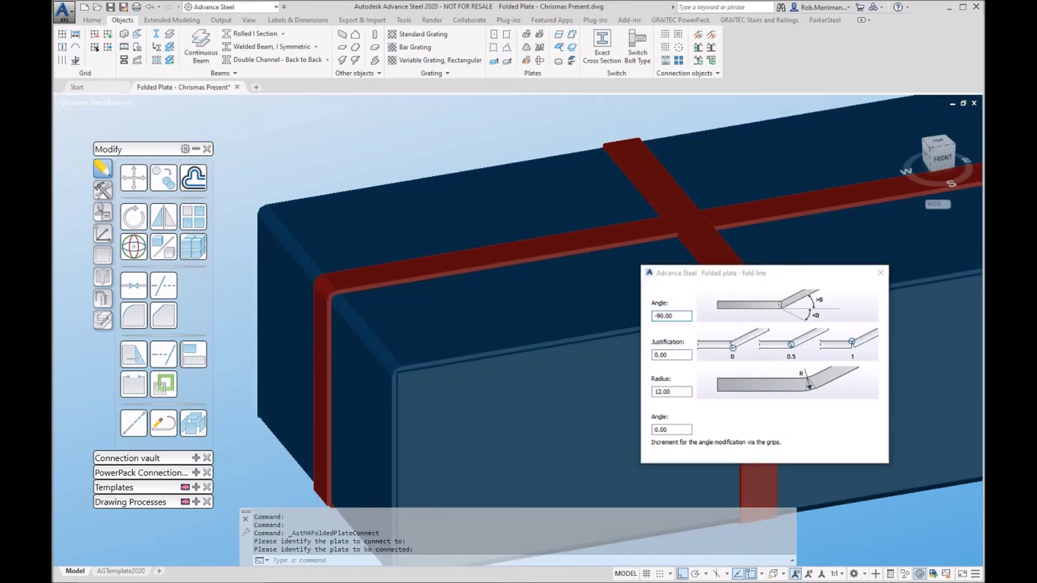
right_click(381, 276)
left_click(396, 281)
left_click(745, 286)
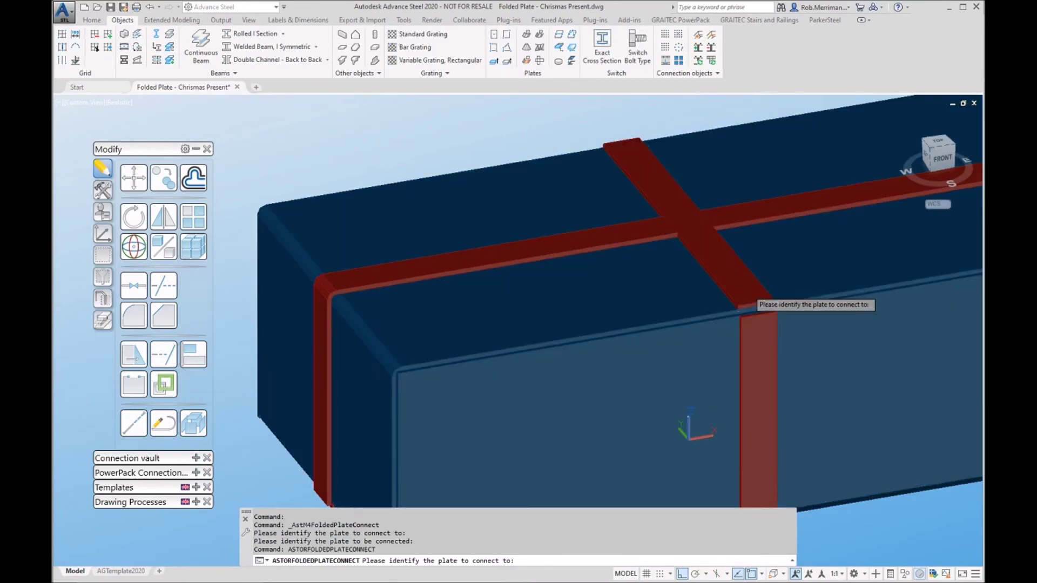
left_click(759, 319)
right_click(745, 237)
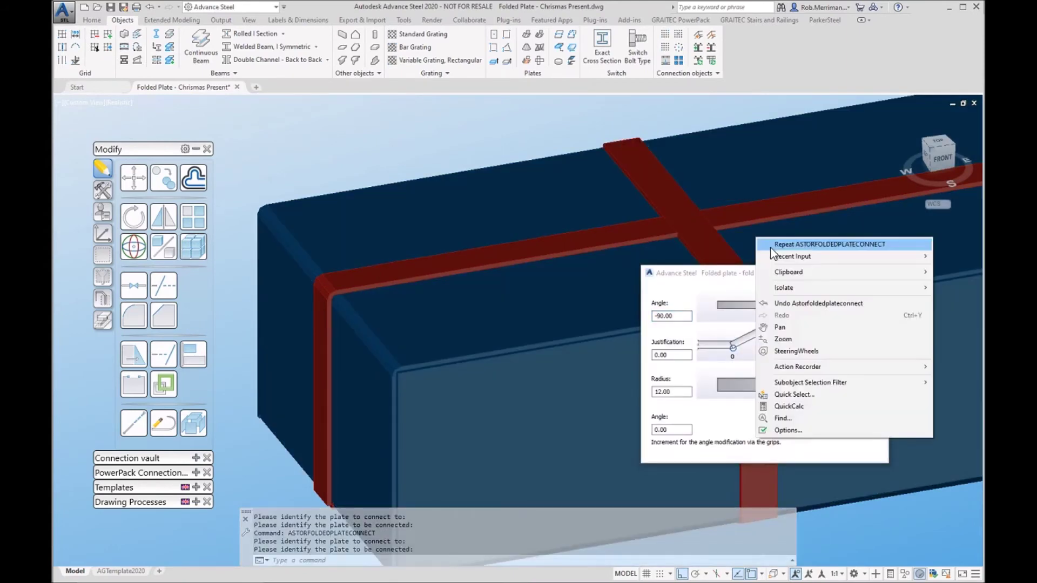
left_click(762, 240)
Connect the third top ribbon plate to its vertical strip, then orbit to the underside
scroll(698, 249, "down", 5)
middle_click_drag(773, 262, 810, 296, "shift")
scroll(805, 298, "up", 3)
left_click(794, 301)
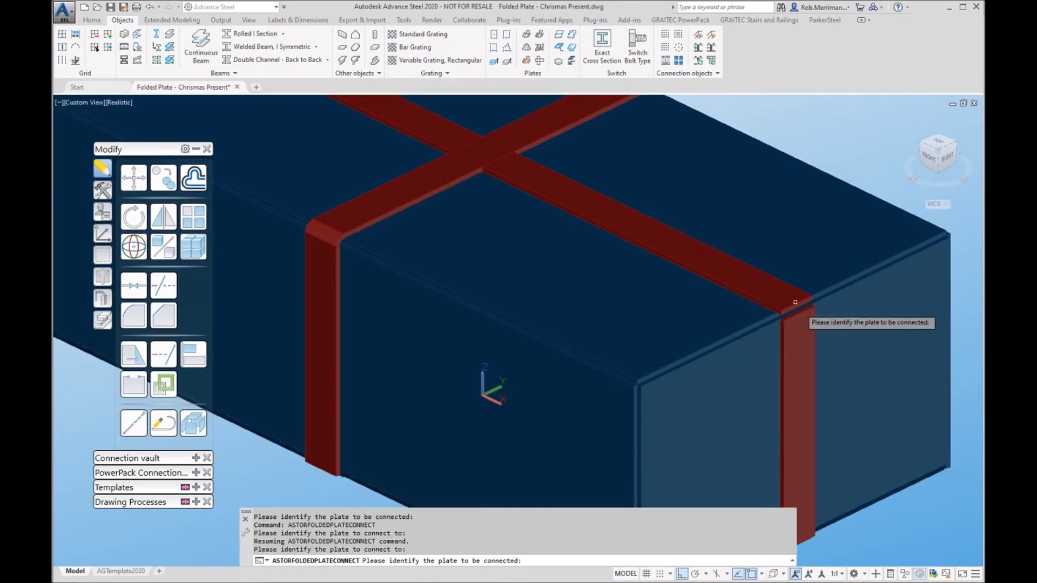
left_click(801, 330)
right_click(724, 247)
left_click(745, 254)
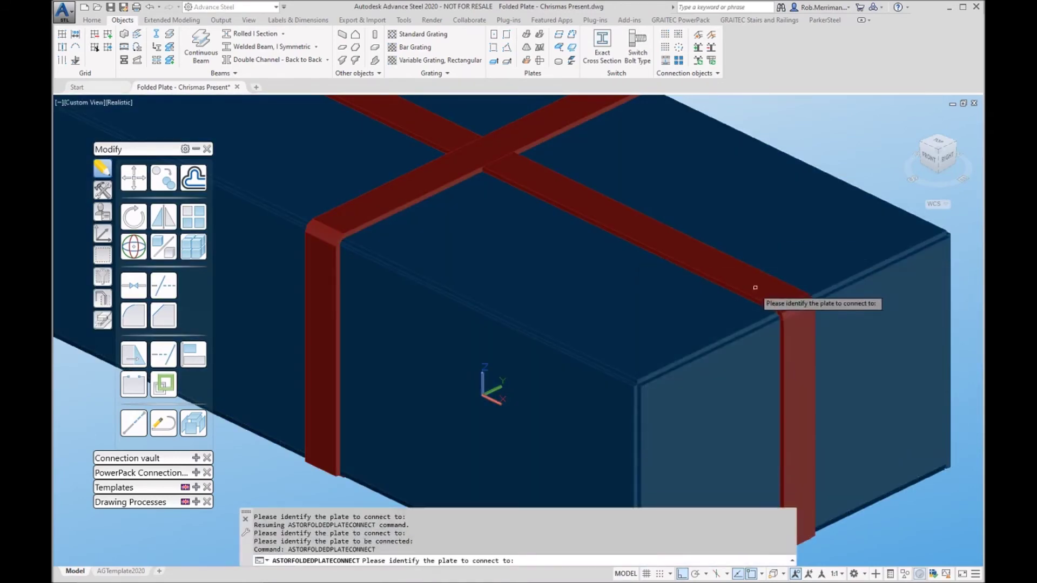
middle_click_drag(747, 294, 771, 165, "shift")
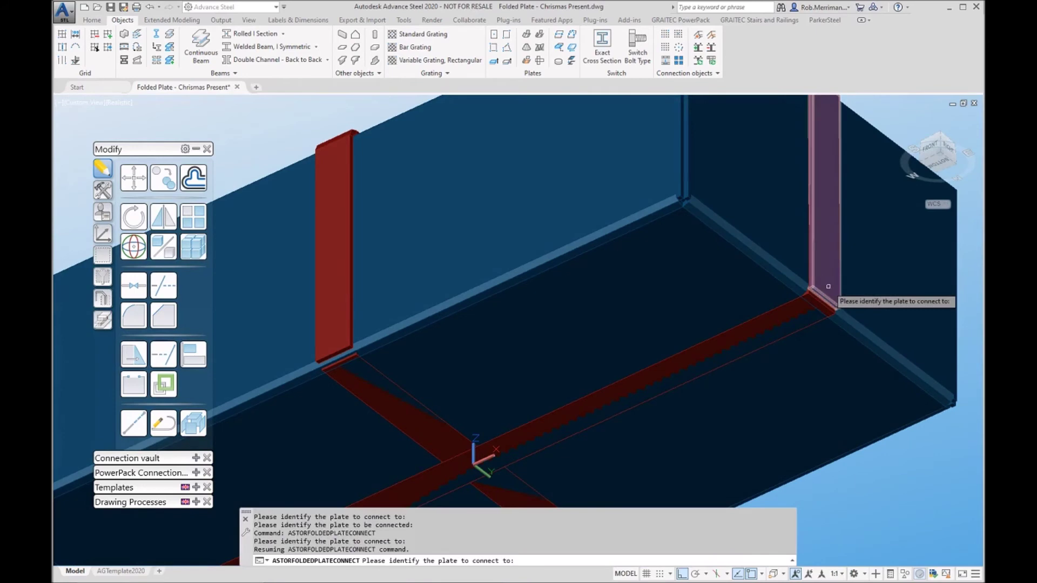
key("Escape")
Move the long and crossing bottom ribbon strips by 6 against the base
left_click(133, 177)
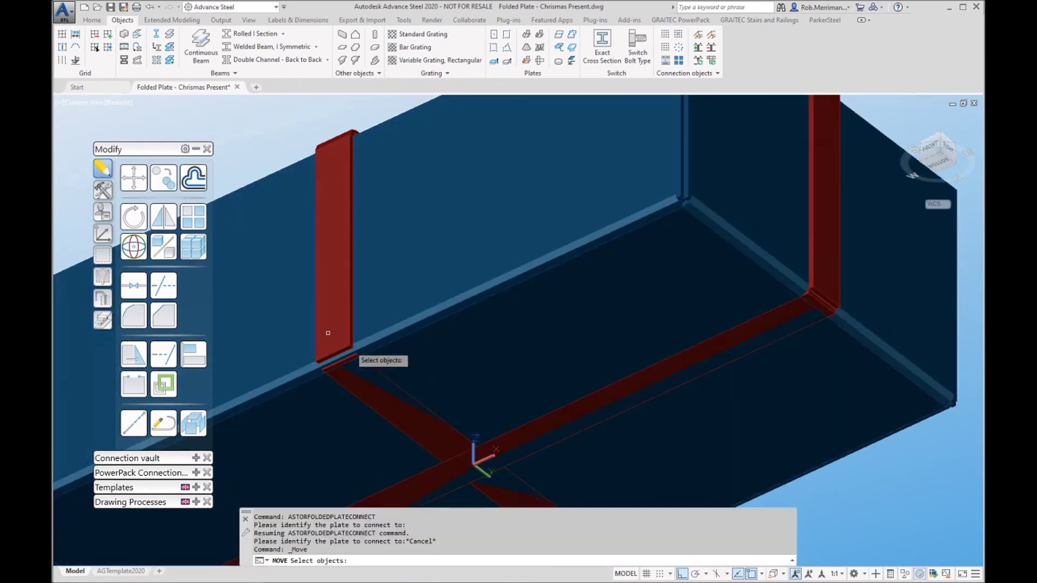
scroll(346, 357, "up", 5)
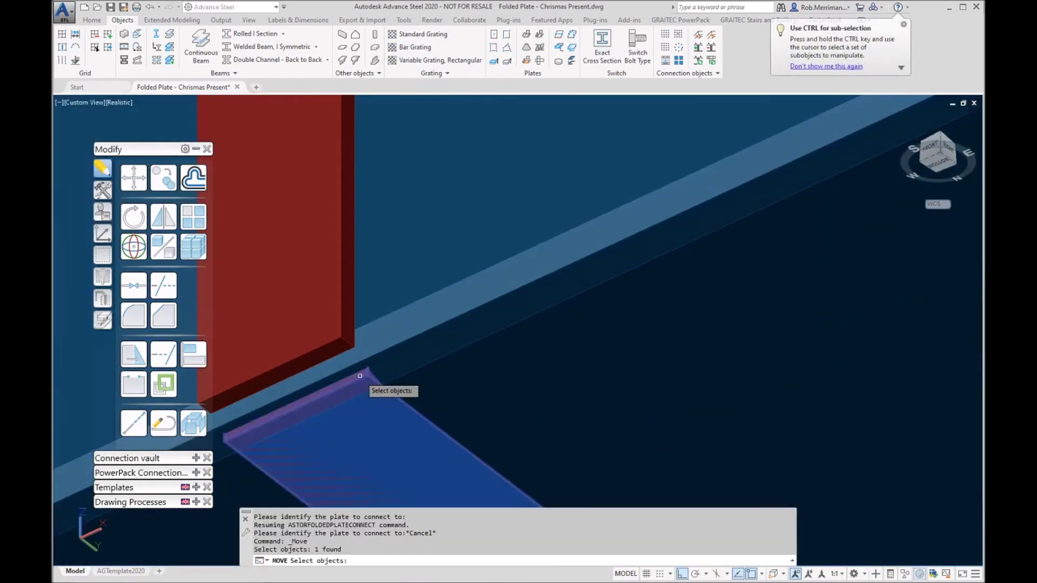
scroll(359, 375, "down", 5)
left_click(532, 327)
left_click(503, 401)
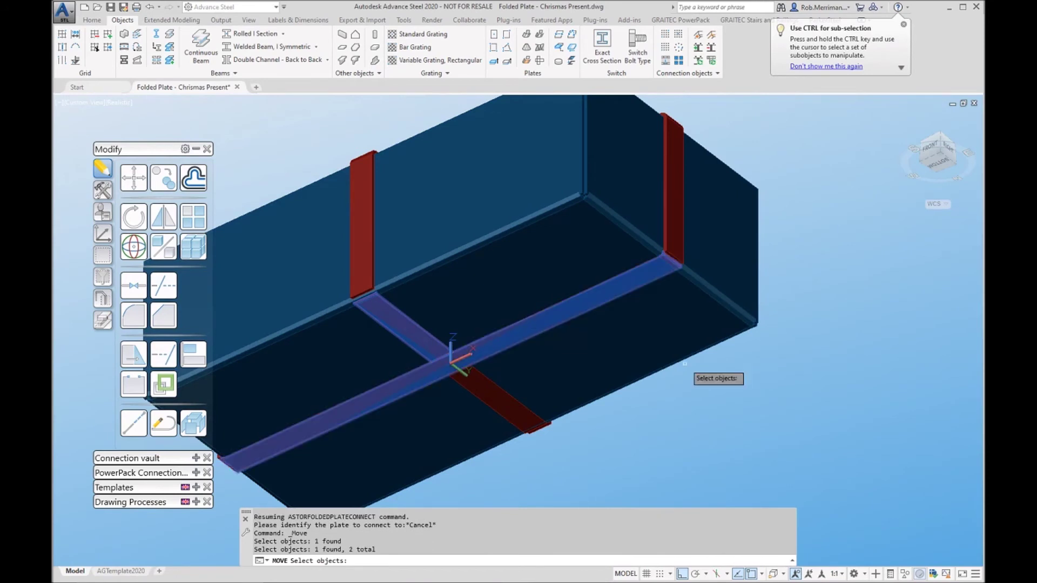
key("Return")
left_click(756, 379)
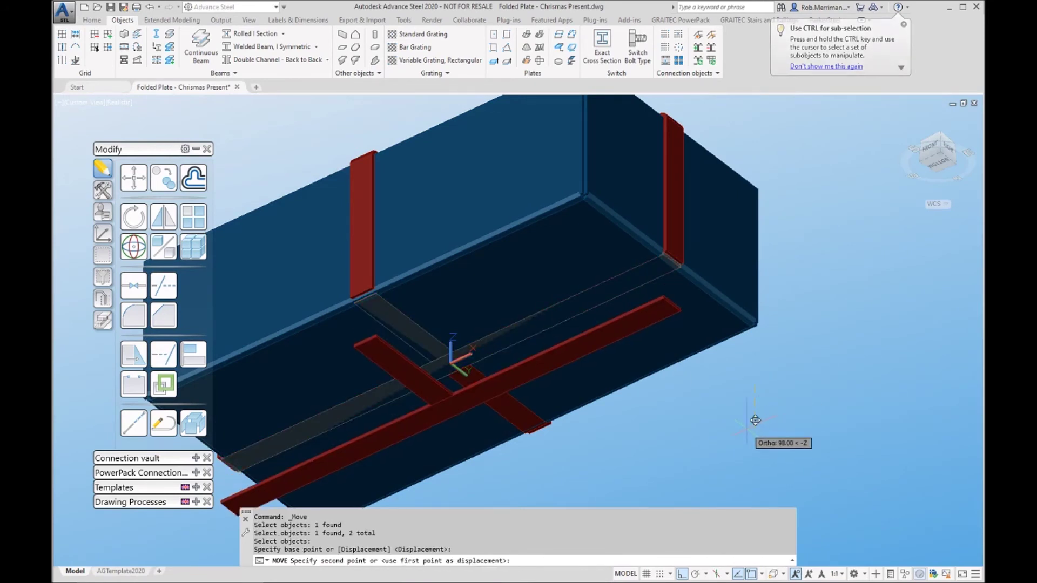
type("6")
key("Return")
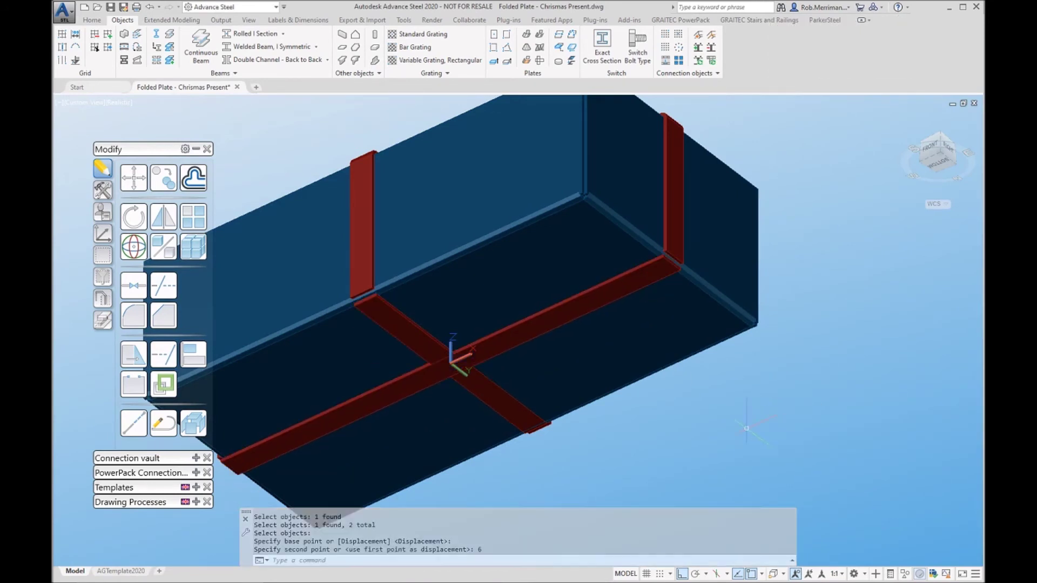
Move the remaining cross ribbon plate by 6 as well
right_click(625, 367)
left_click(640, 372)
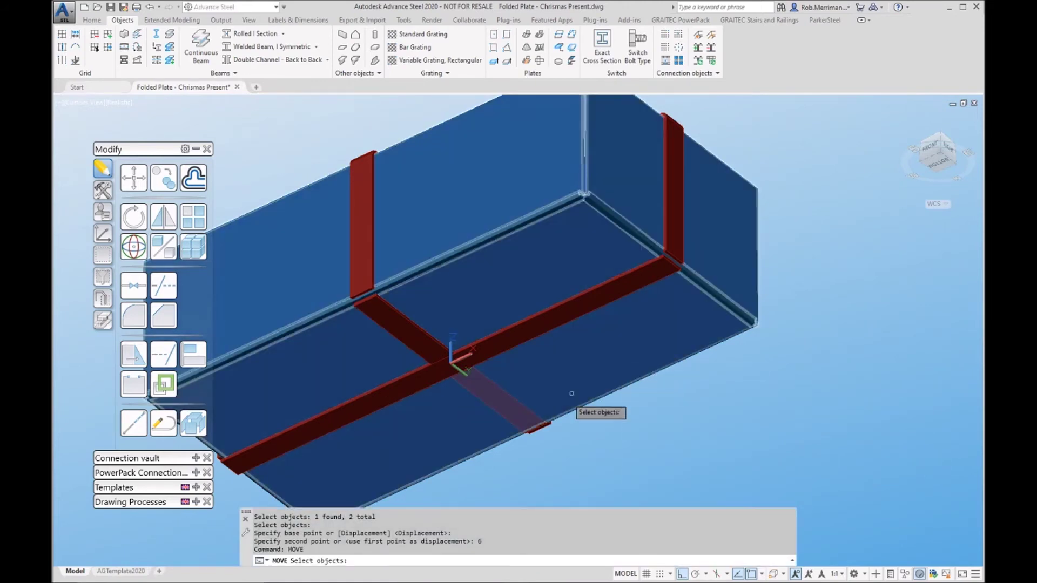
left_click(524, 420)
key("Return")
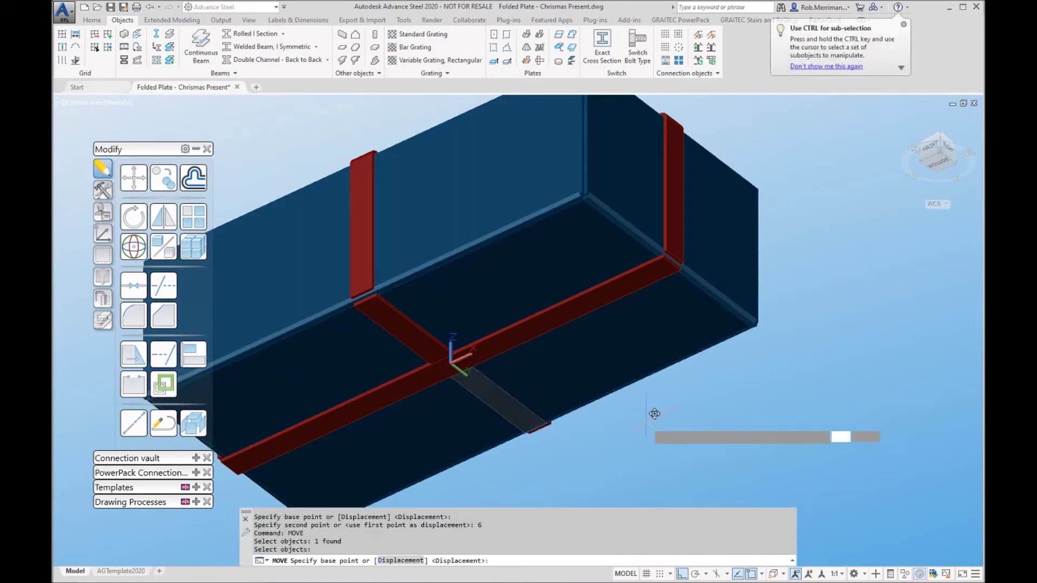
left_click(647, 420)
type("6")
key("Return")
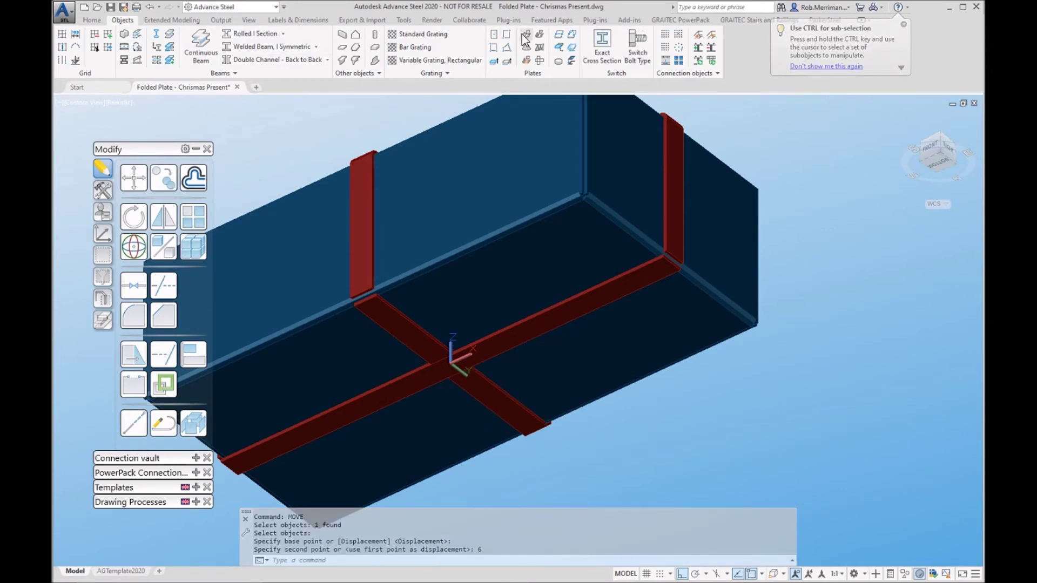
Fold-connect the first two bottom ribbon strips to their vertical strips with 90°, 12-radius bends
left_click(539, 34)
left_click(393, 305)
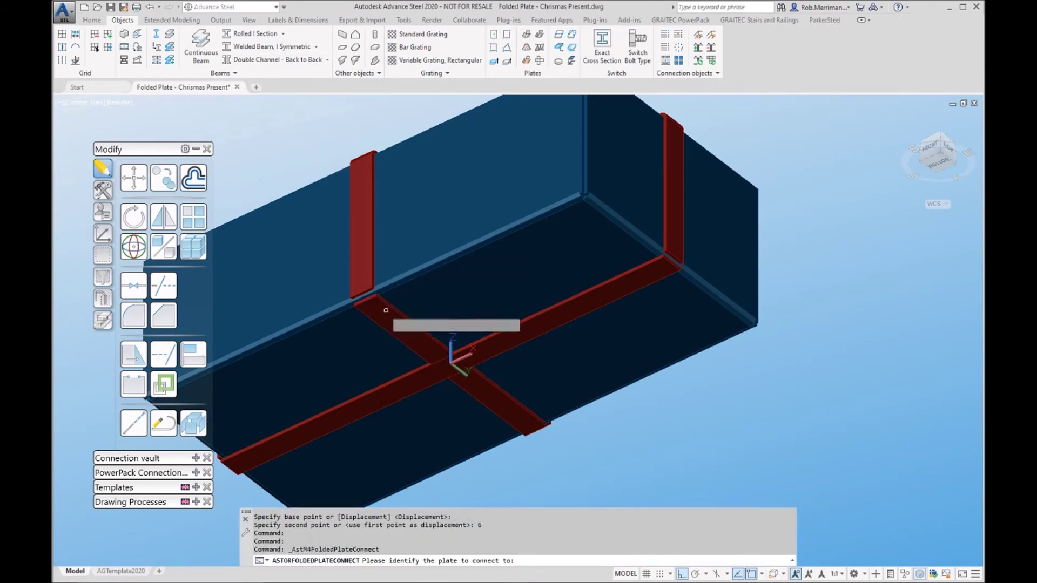
left_click(366, 272)
right_click(441, 245)
left_click(451, 251)
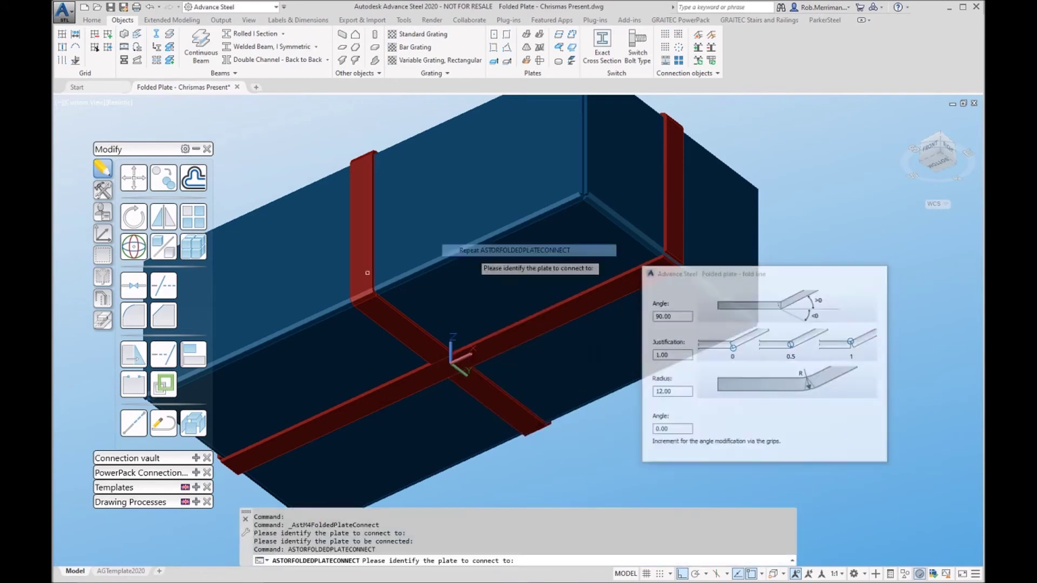
left_click(671, 249)
left_click(656, 278)
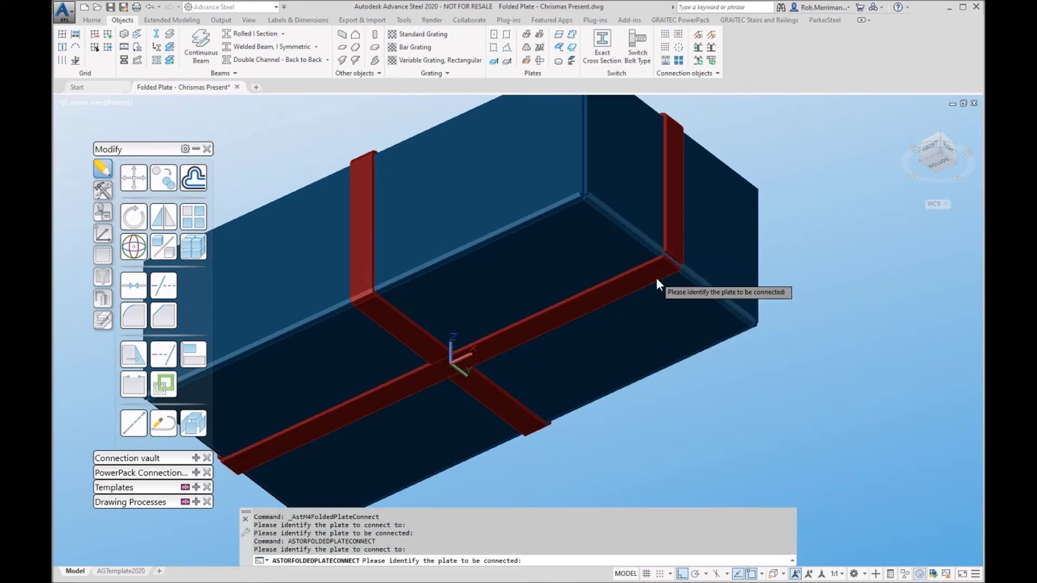
right_click(678, 238)
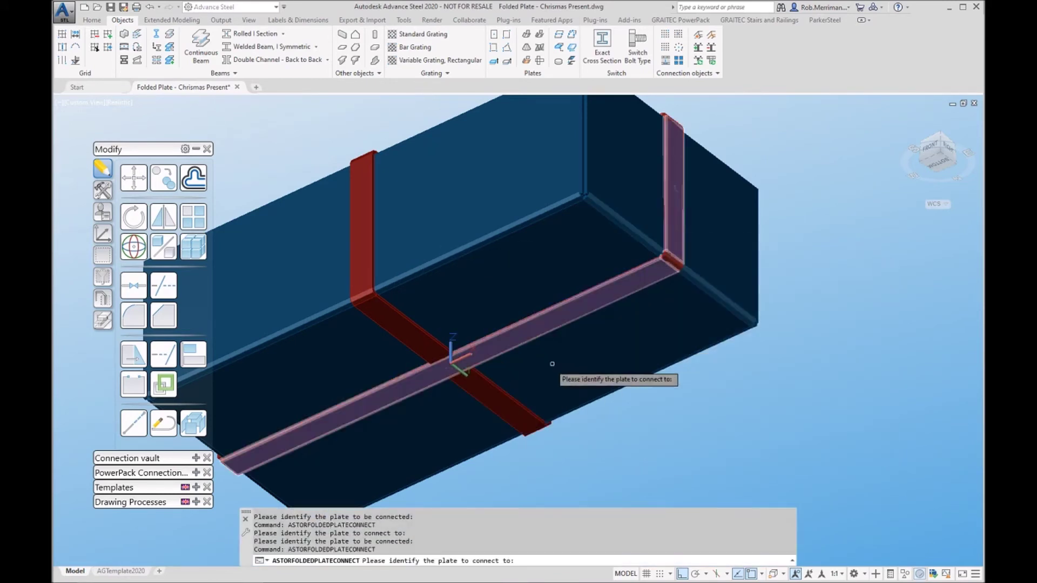
Connect the far-side bottom ribbon strip to its vertical plate, cancelling an unwanted wall connection
middle_click_drag(552, 364, 449, 292, "shift")
middle_click_drag(342, 251, 642, 238, "shift")
left_click(642, 238)
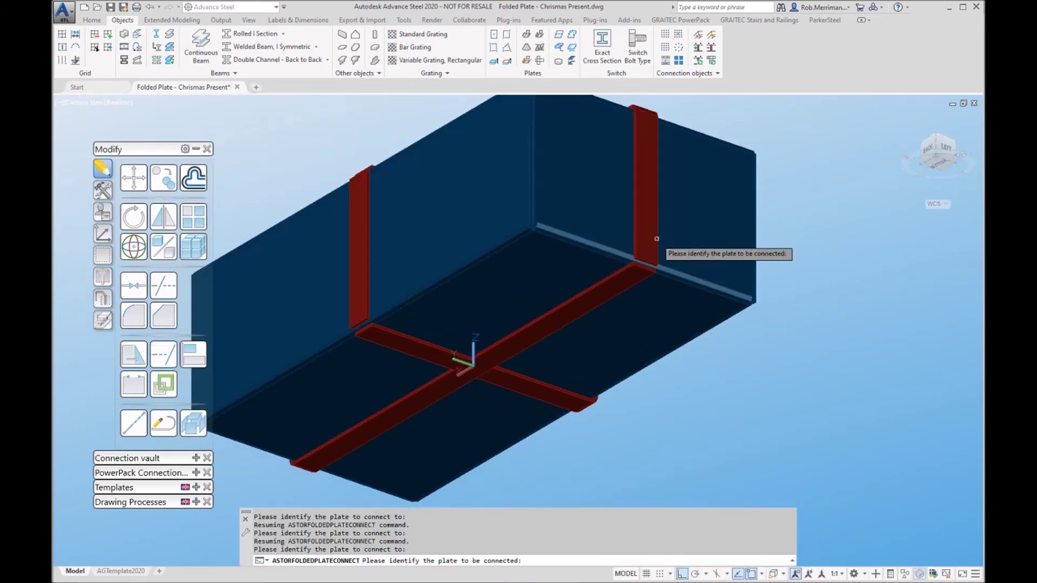
left_click(634, 278)
right_click(635, 273)
left_click(675, 284)
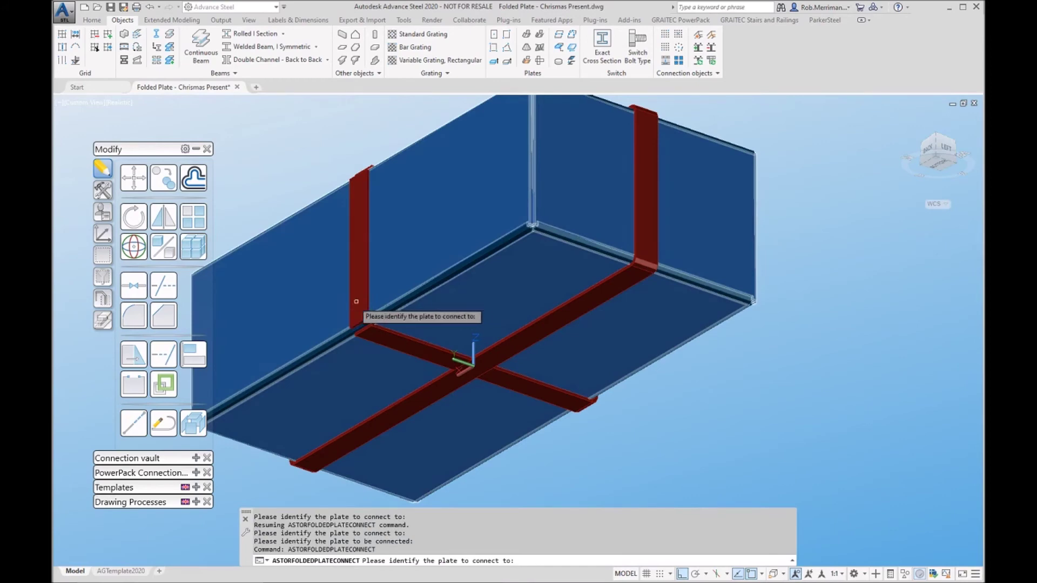
left_click(372, 303)
left_click(402, 328)
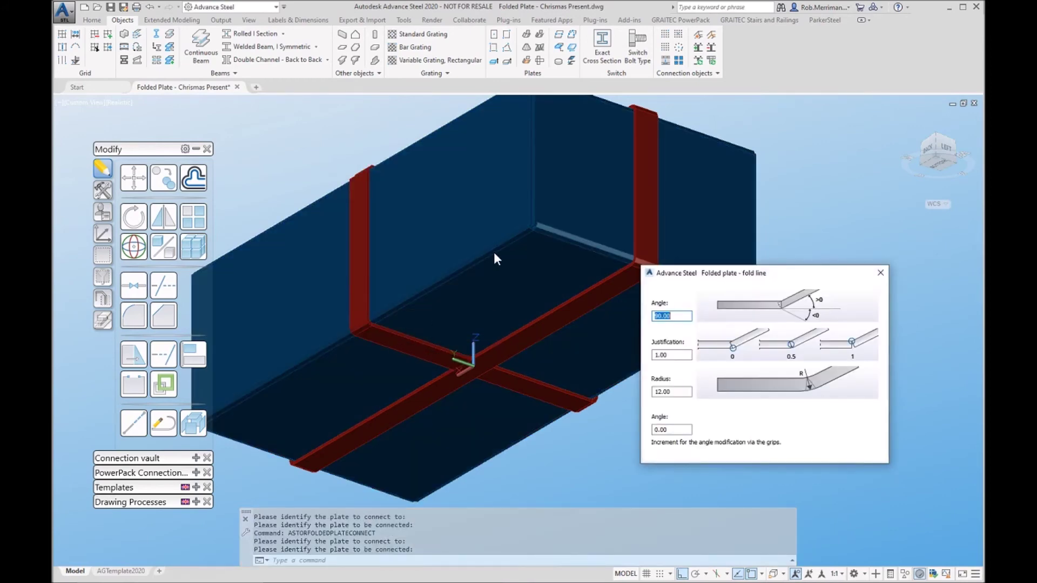
right_click(495, 257)
key("Escape")
middle_click_drag(594, 227, 464, 324, "shift")
Close the fold settings and switch on the Construction layer to reveal the bow curves
left_click(881, 273)
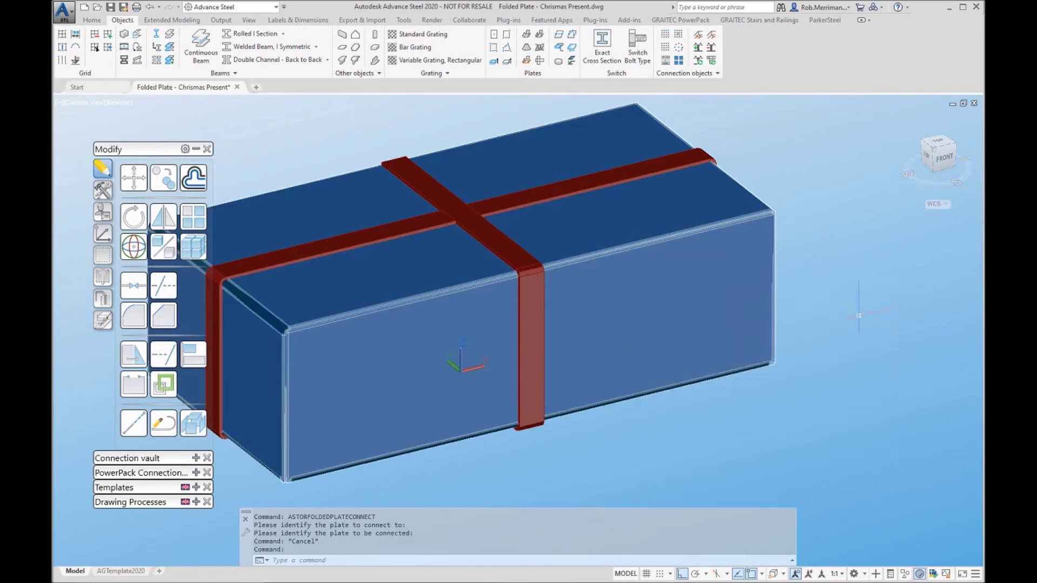
scroll(859, 315, "down", 3)
scroll(661, 272, "up", 2)
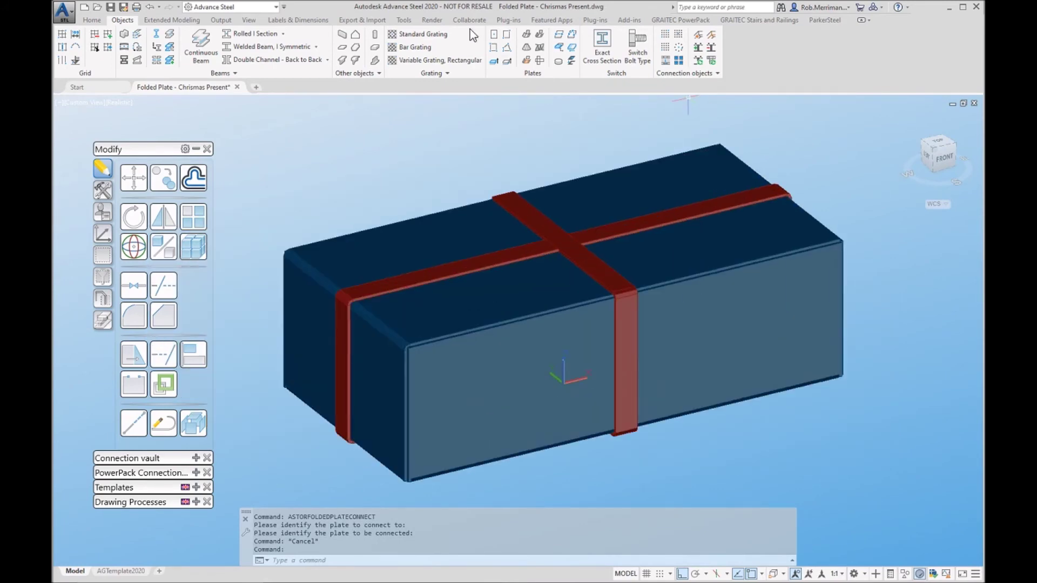
left_click(92, 20)
left_click(861, 35)
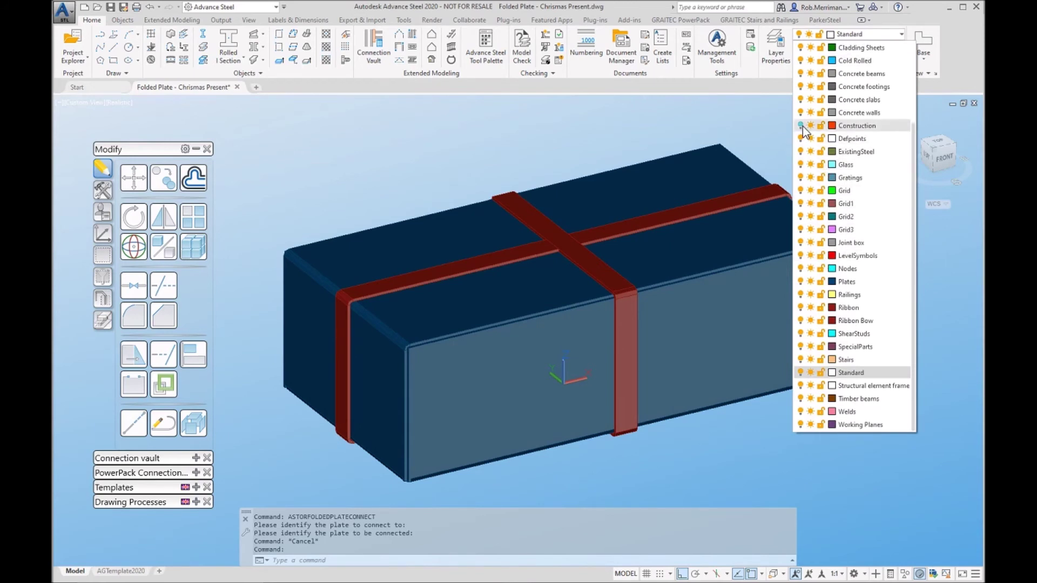
left_click(801, 125)
scroll(641, 193, "up", 4)
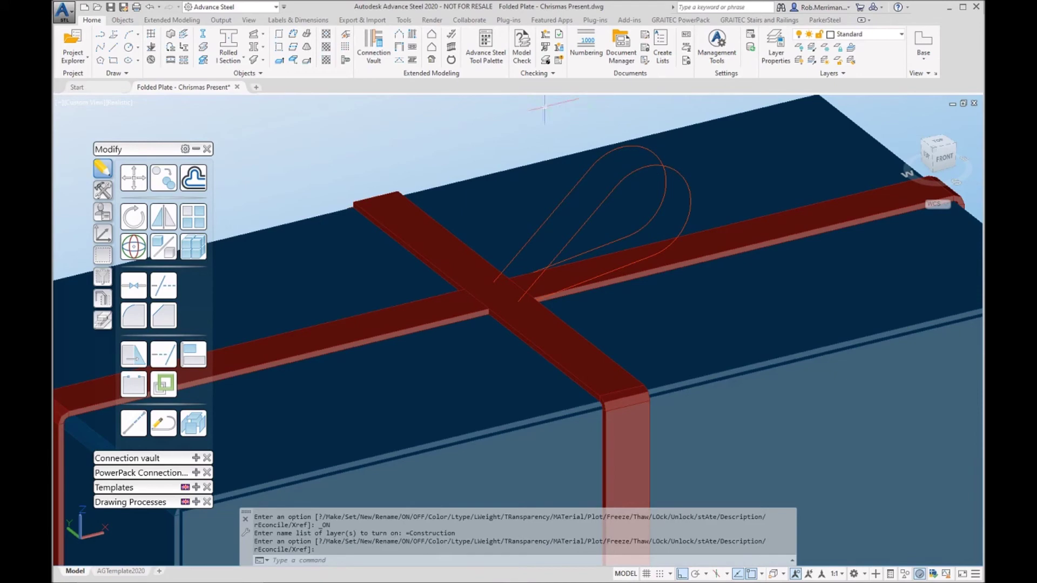
In 2D Wireframe, raise the wavy tail curve by 6
left_click(128, 103)
left_click(138, 114)
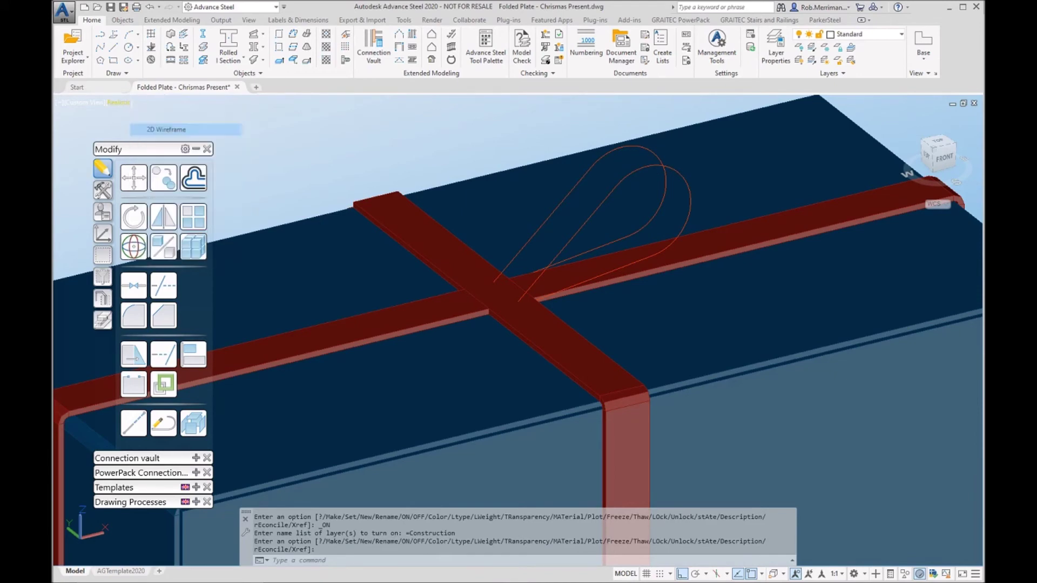
left_click(133, 177)
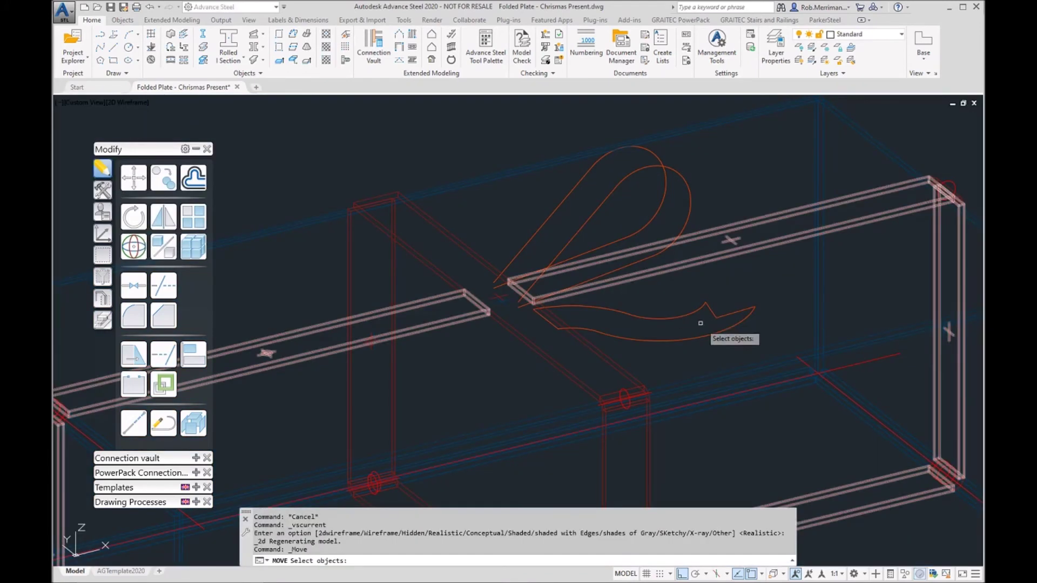
left_click(745, 322)
key("Return")
left_click(763, 205)
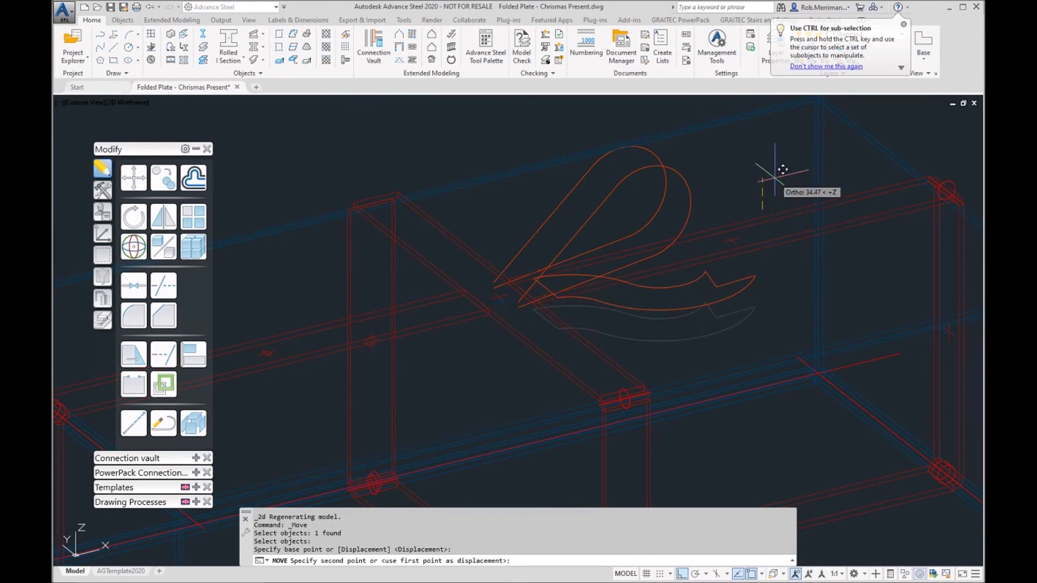
type("6")
key("Return")
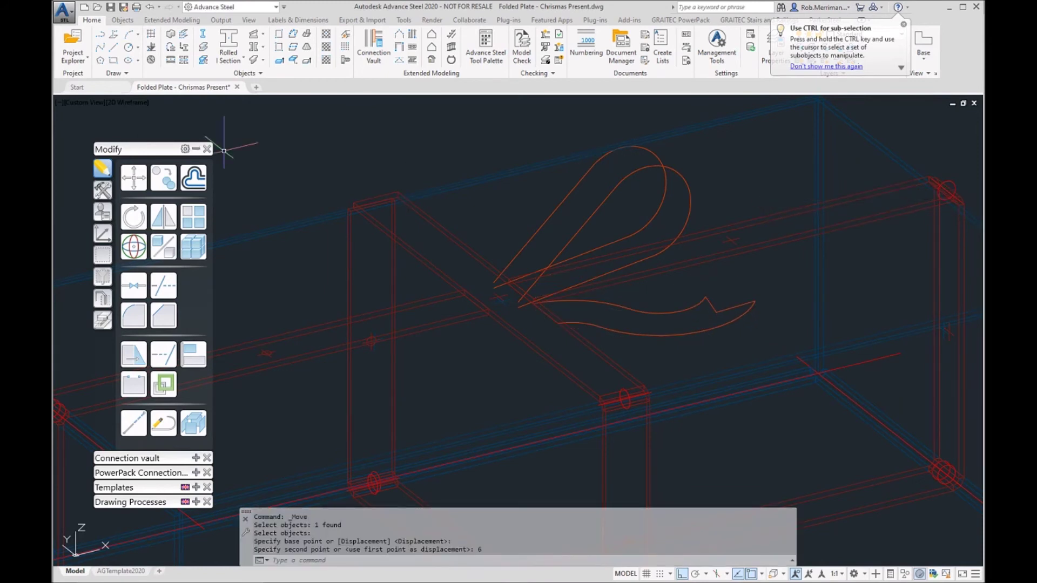
Return the view to Realistic shading, tilted slightly upward
left_click(141, 106)
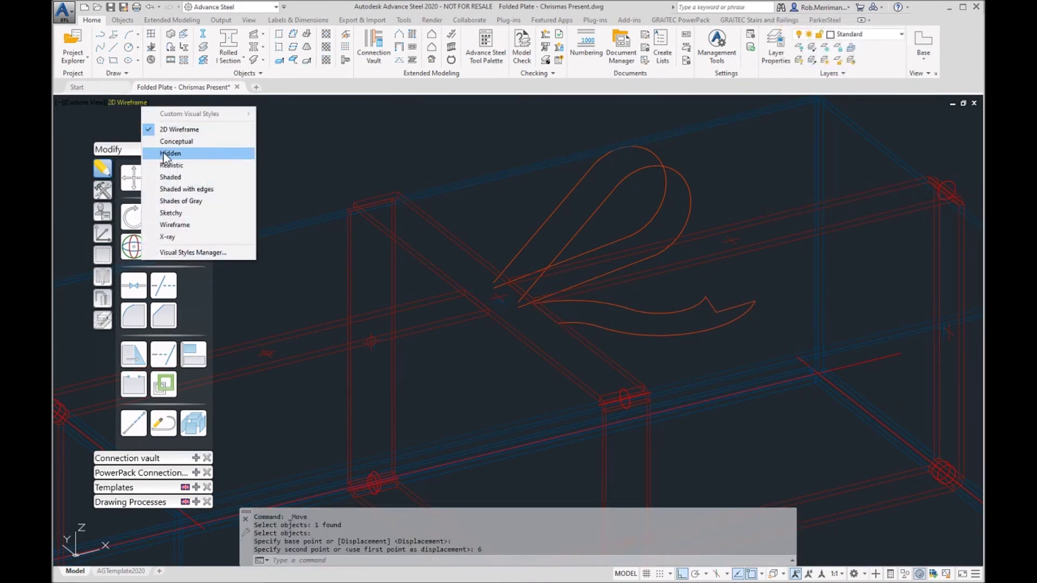
left_click(168, 166)
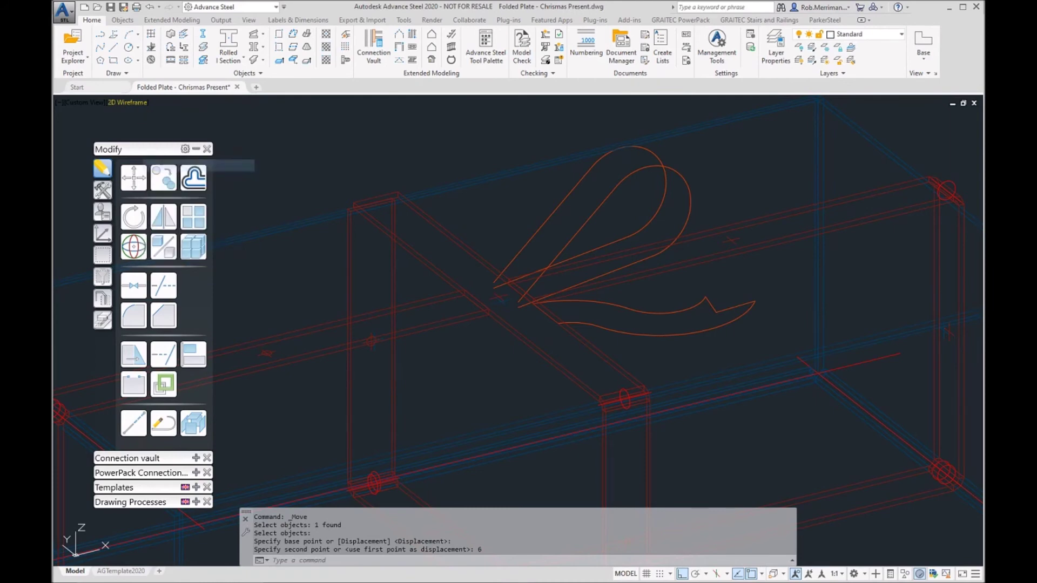
middle_click_drag(496, 194, 573, 123, "shift")
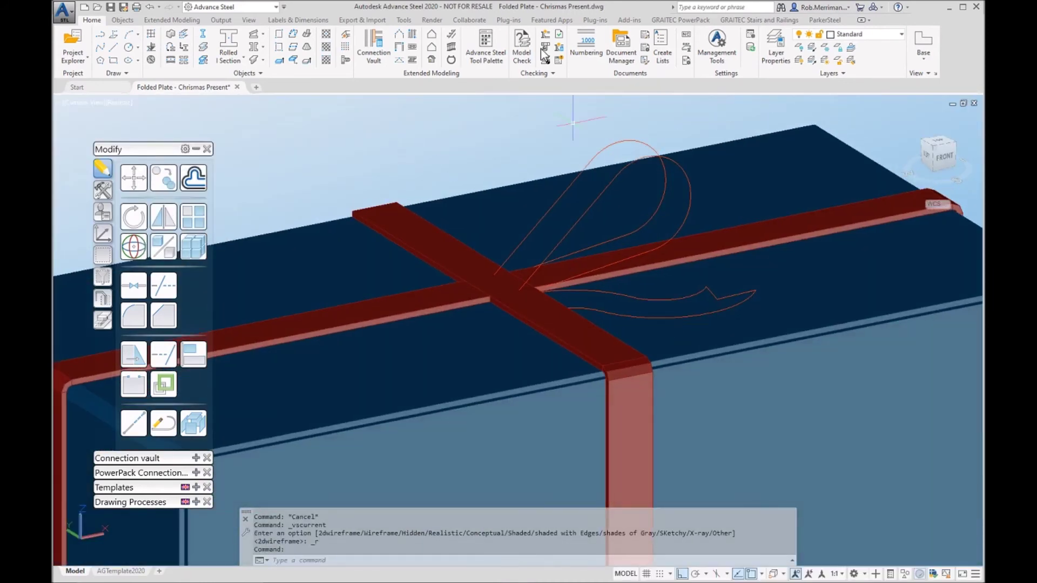
left_click(134, 21)
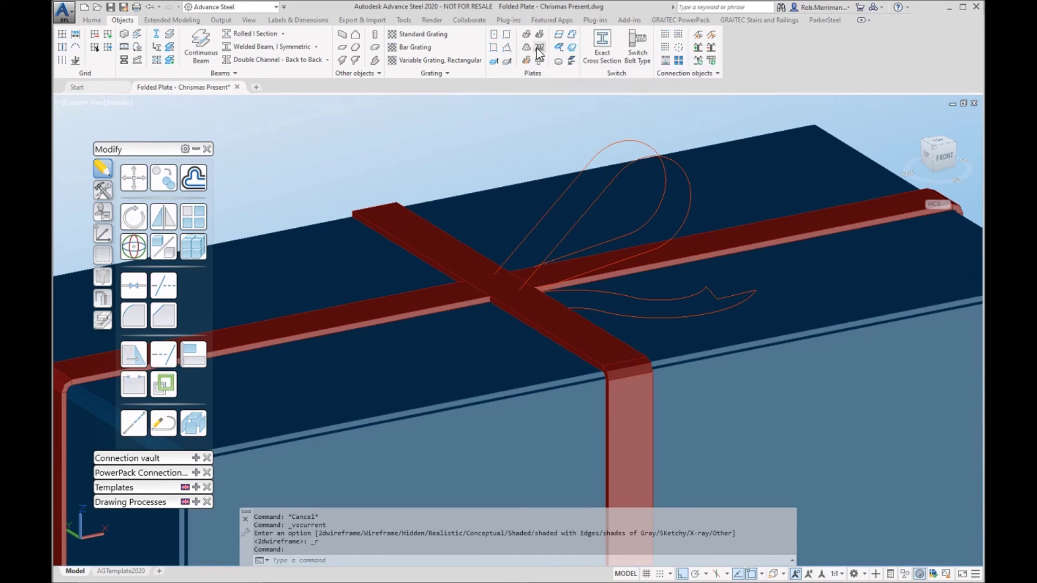
Create a twisted folded plate from the two loop curves
left_click(538, 50)
scroll(526, 221, "up", 4)
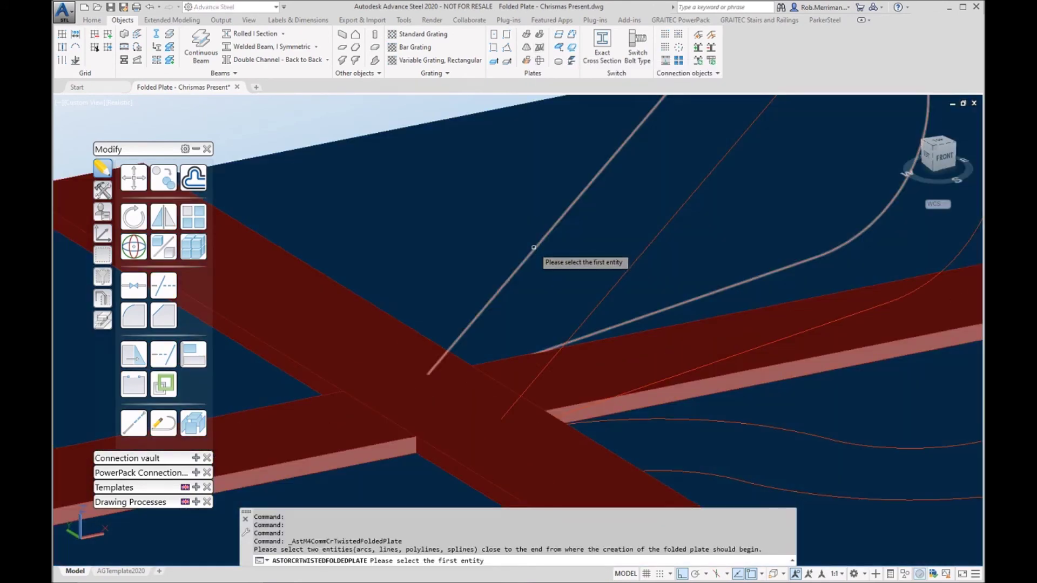
left_click(535, 253)
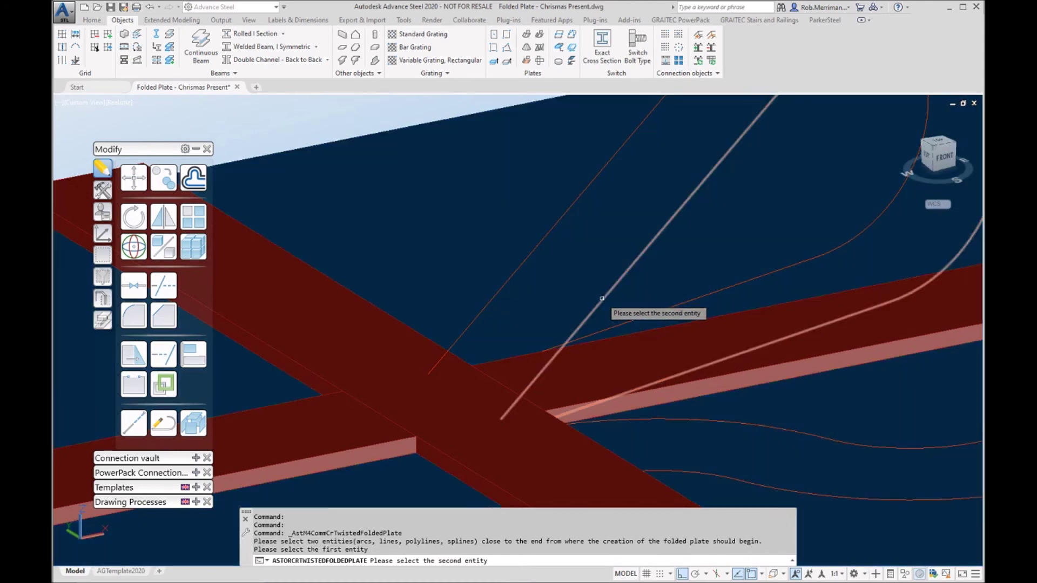
left_click(603, 299)
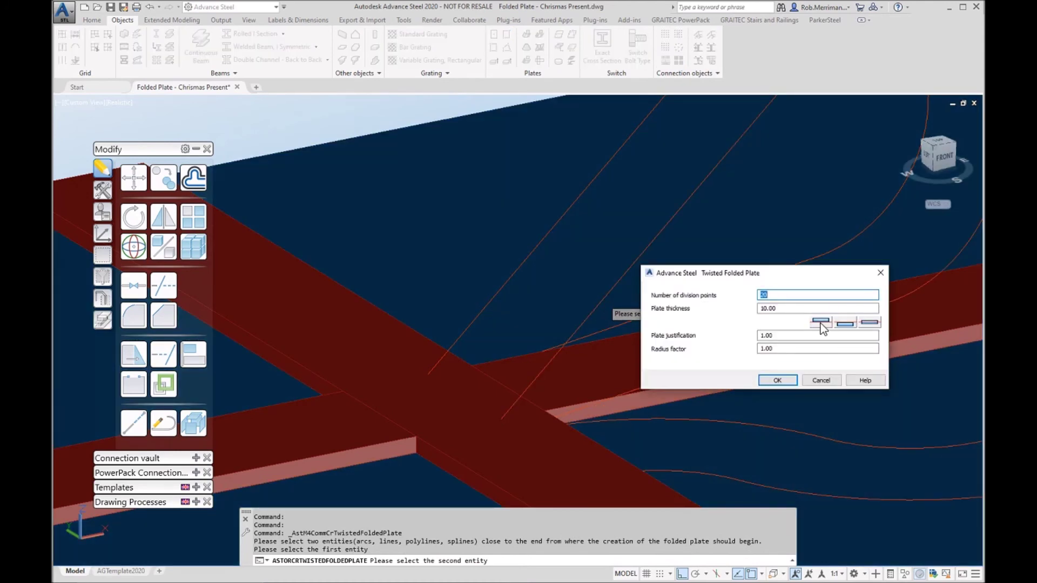
left_click(778, 380)
scroll(762, 373, "down", 5)
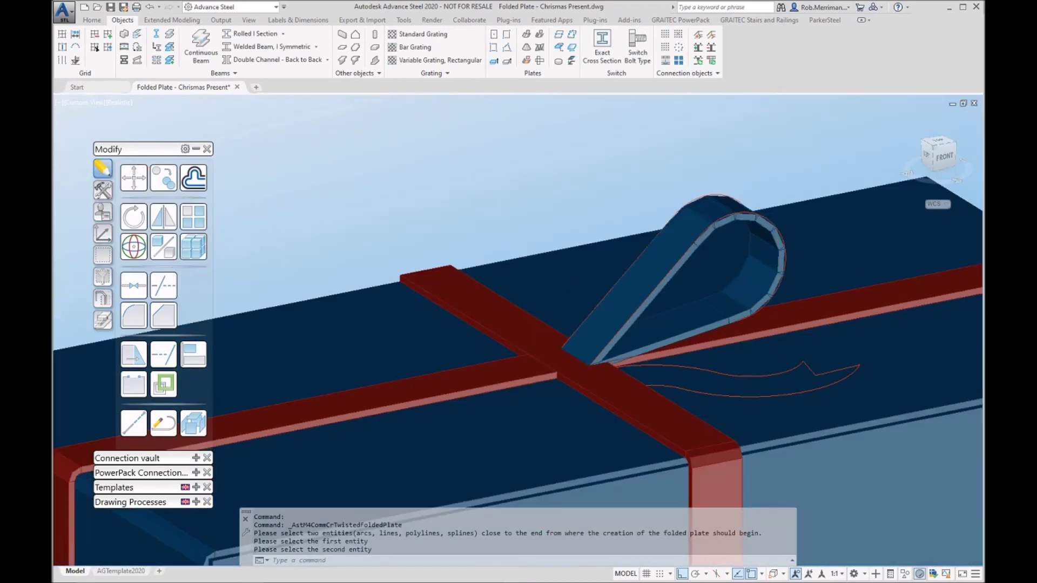
View the new bow loop from the front and window-select it
left_click(649, 273)
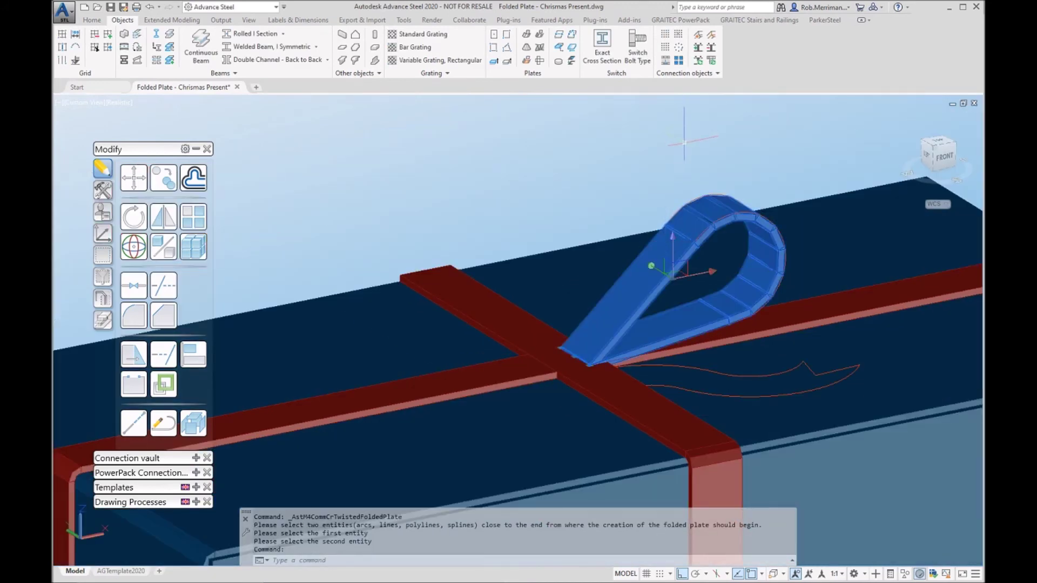
key("Escape")
middle_click_drag(684, 142, 685, 127, "shift")
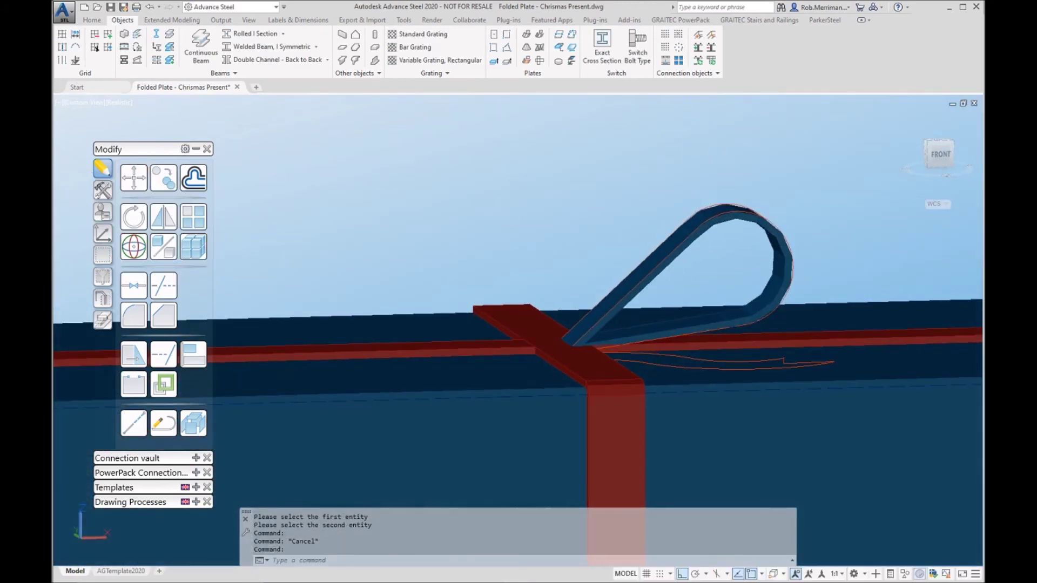
left_click(640, 152)
left_click(855, 357)
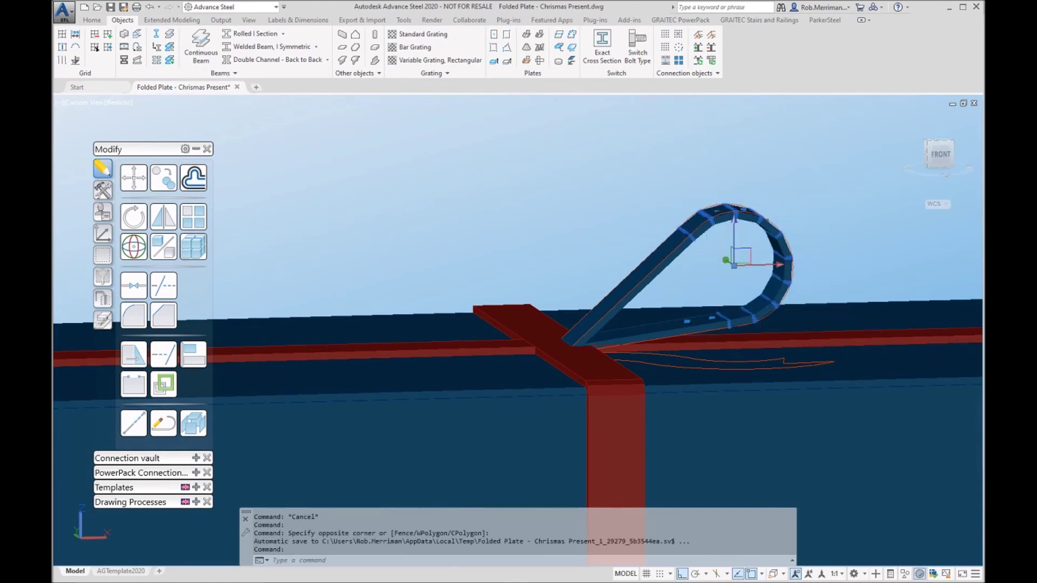
Move the bow loop plate onto the Ribbon Bow layer so it turns red
left_click(101, 20)
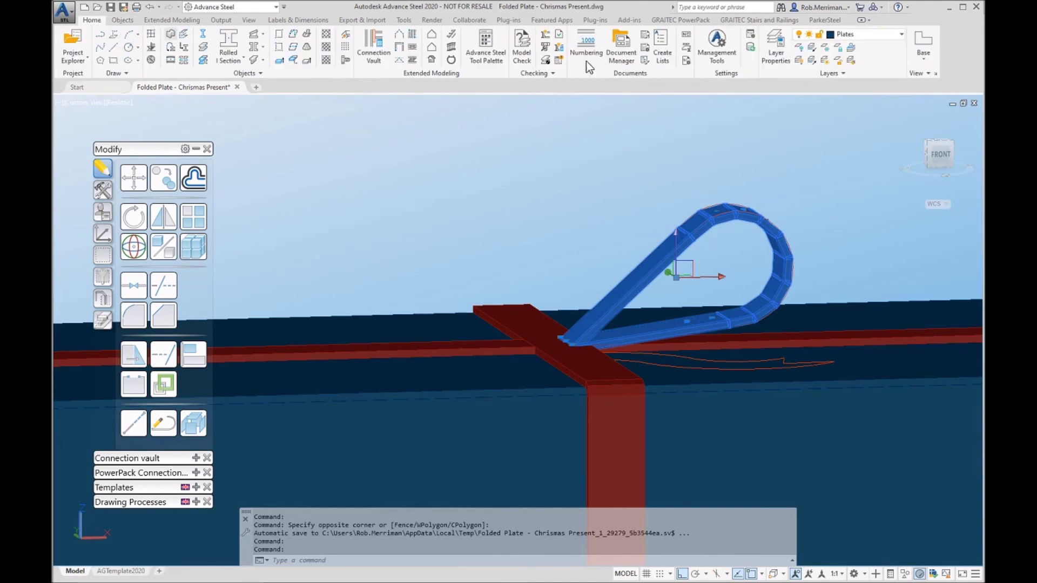
left_click(884, 35)
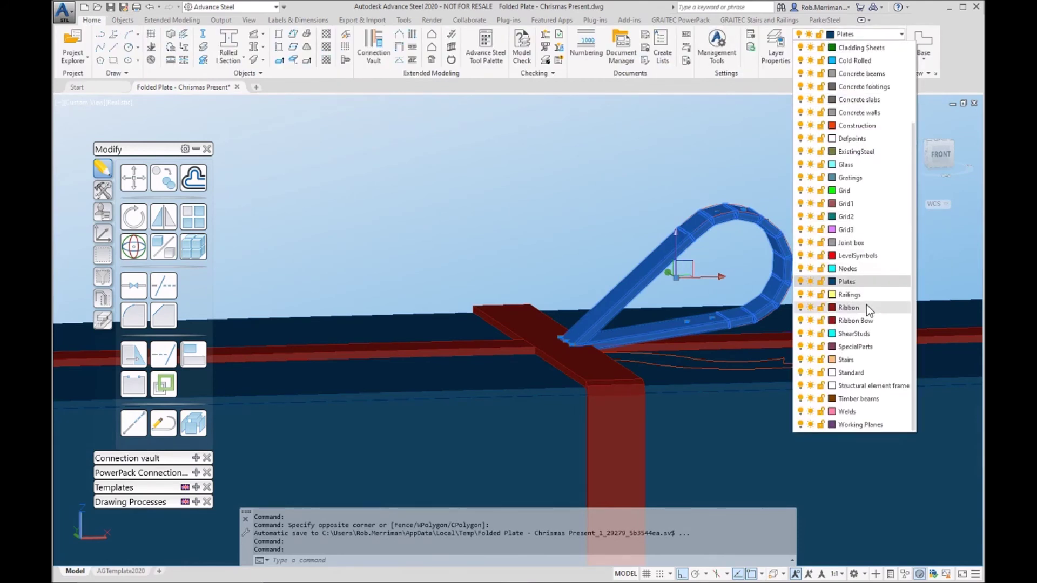
left_click(856, 320)
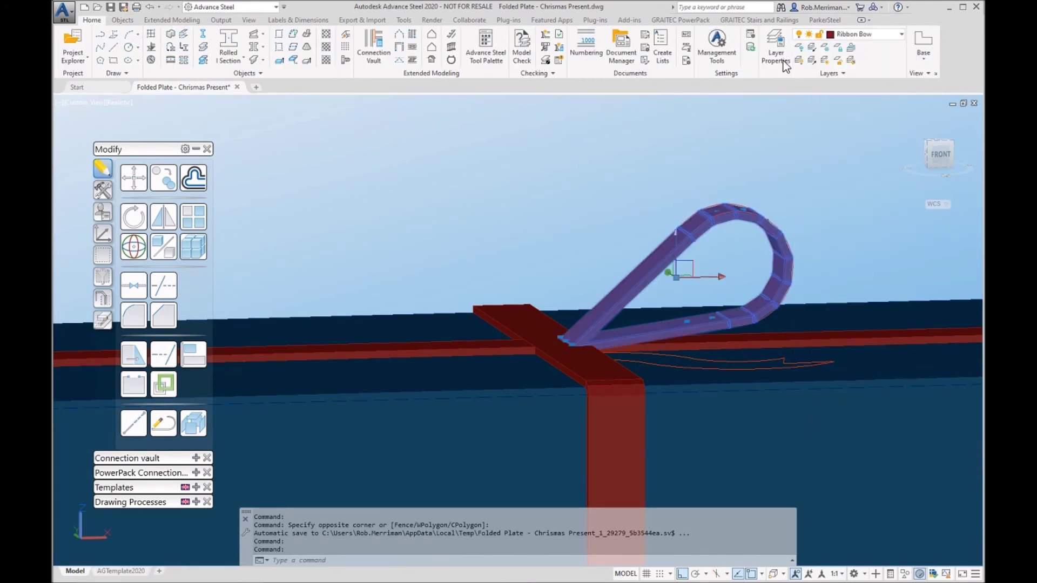
key("Escape")
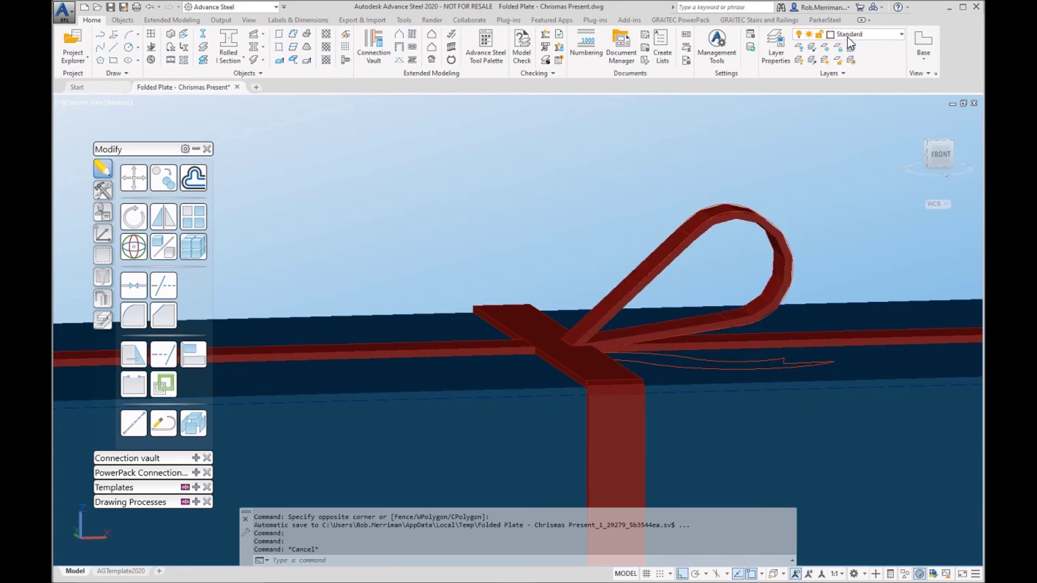
Make Ribbon Bow the current layer and orbit to view the bow from above
left_click(848, 37)
left_click(860, 322)
middle_click_drag(592, 162, 669, 402, "shift")
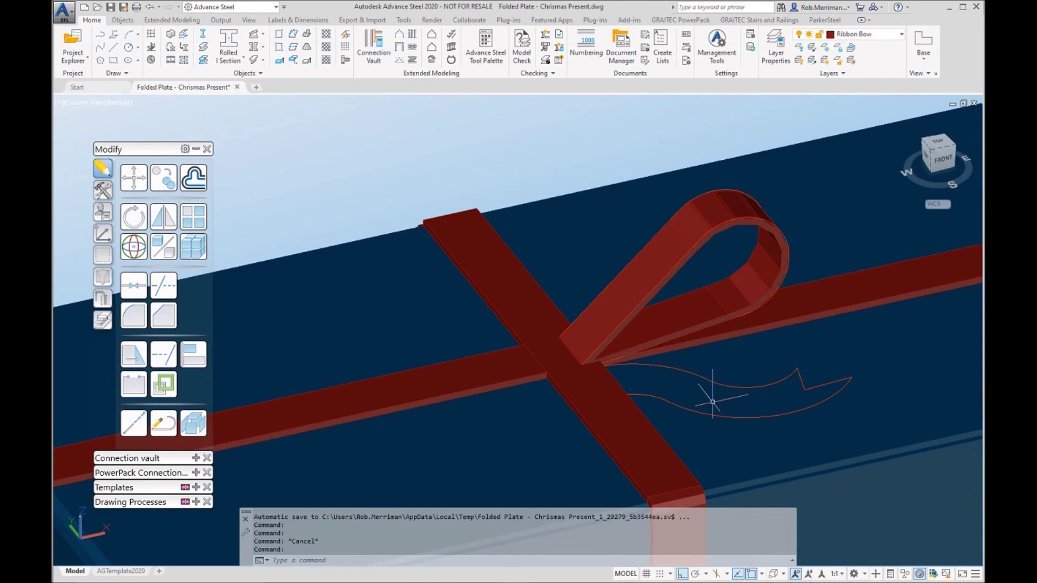
left_click(119, 20)
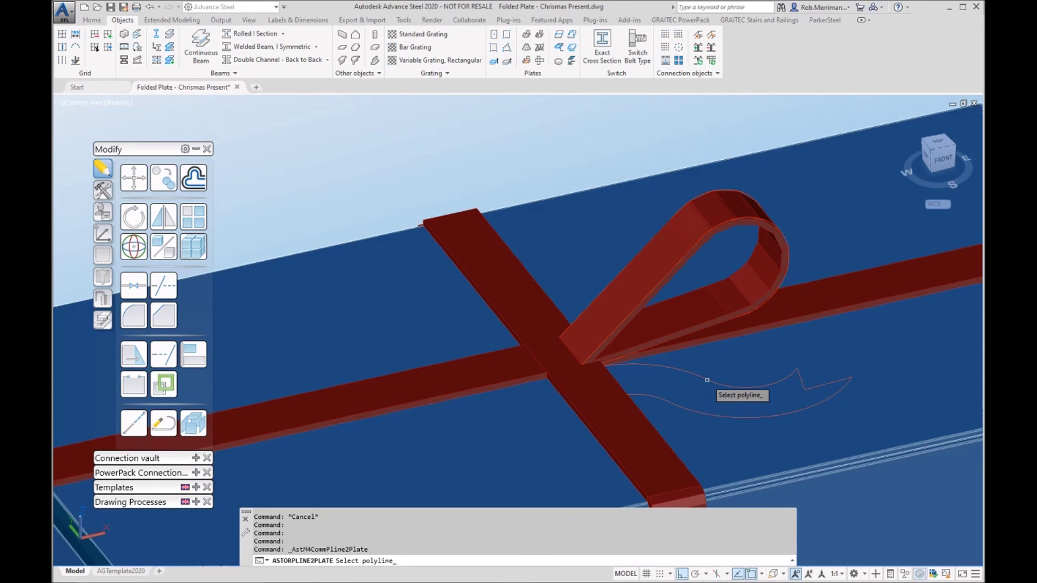
Convert the wavy tail polyline beside the loop into a red plate and check its display type
left_click(707, 380)
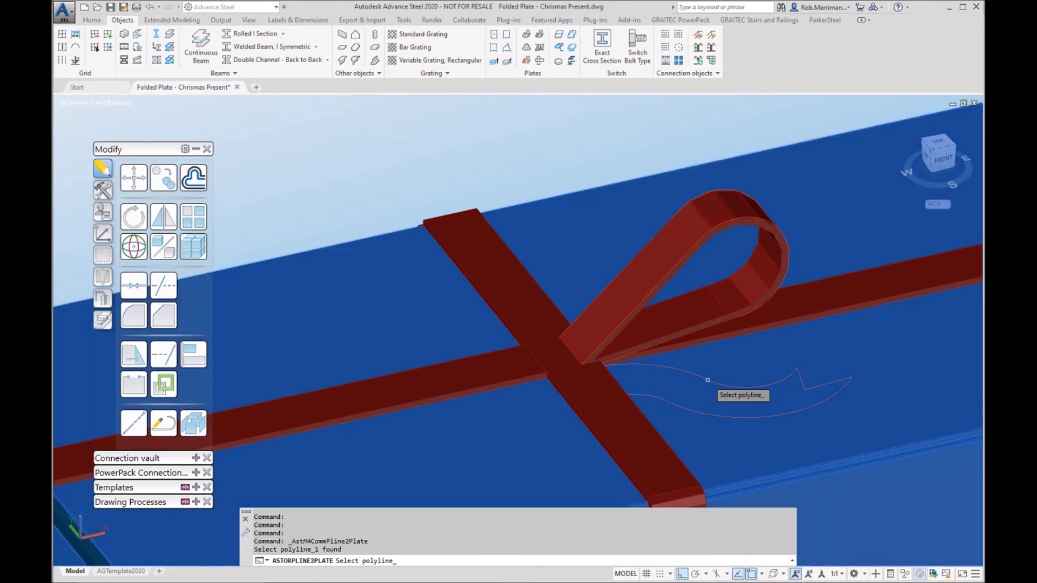
left_click(708, 380)
left_click(708, 387, "shift")
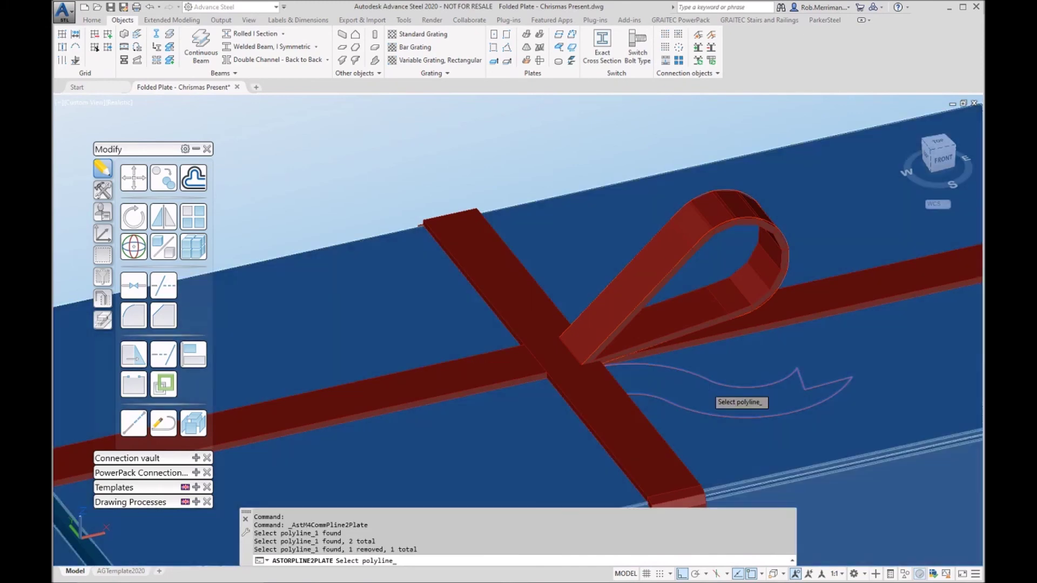
key("Return")
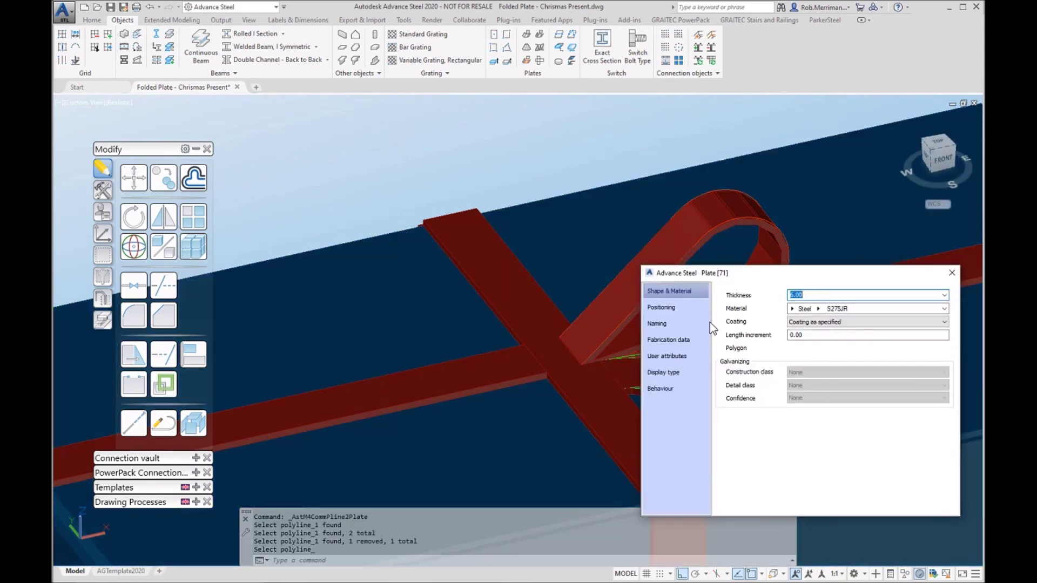
left_click(686, 373)
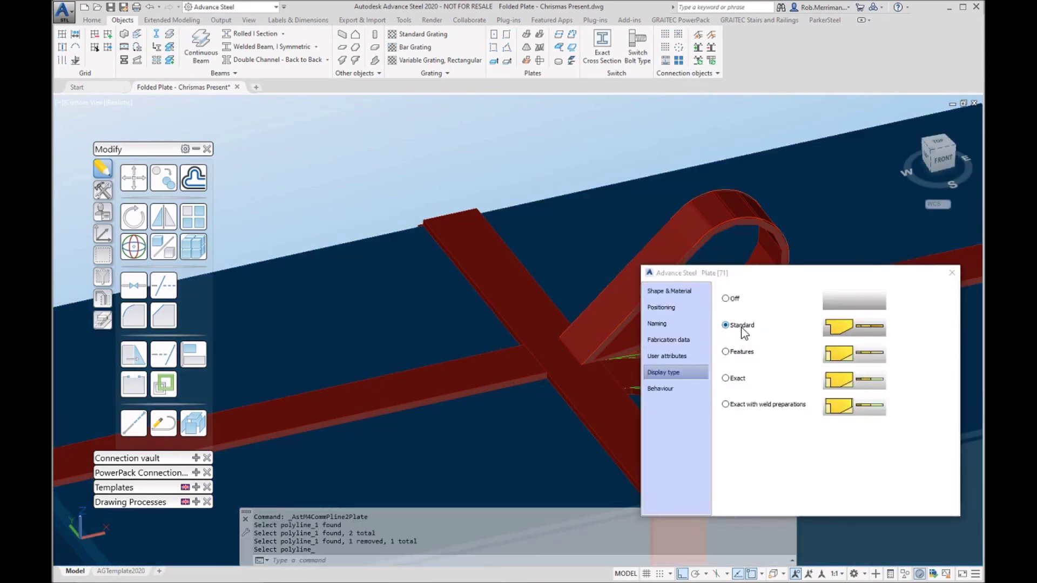
key("Escape")
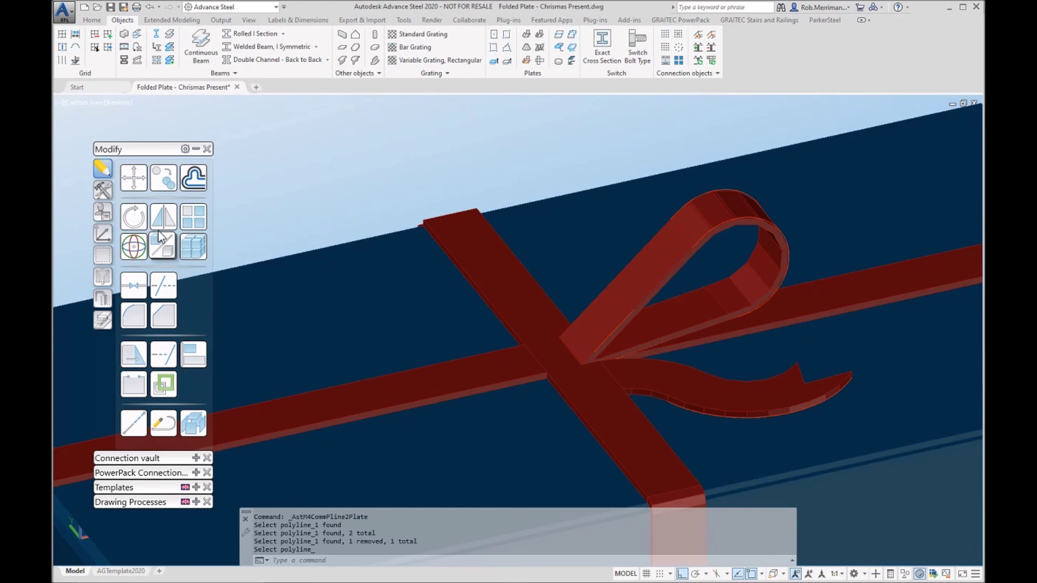
left_click(160, 241)
Select the bow loop and tail plate for mirroring, trying Endpoint and Midpoint snaps
left_click(626, 297)
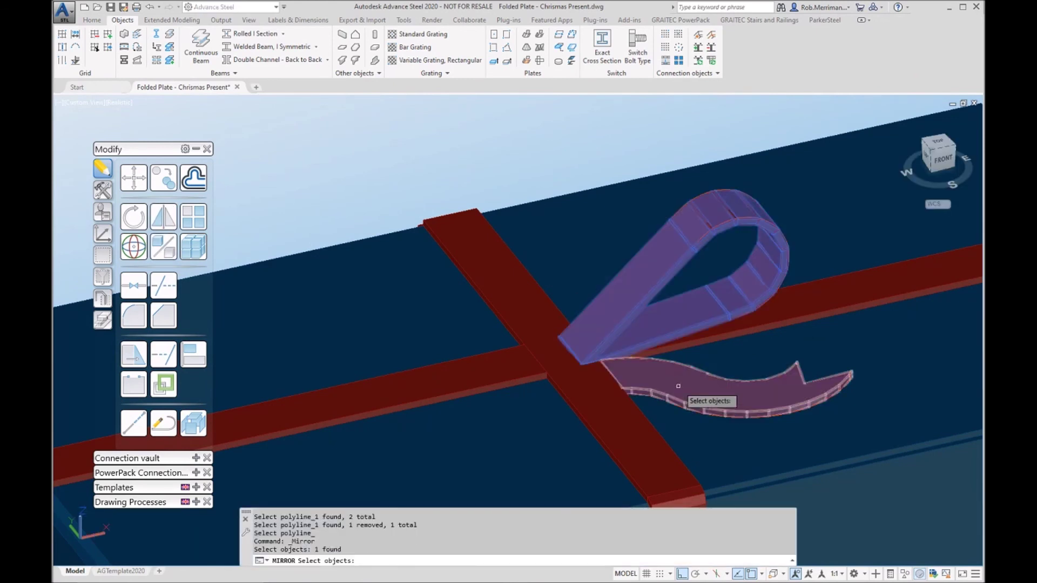
left_click(678, 385)
key("Return")
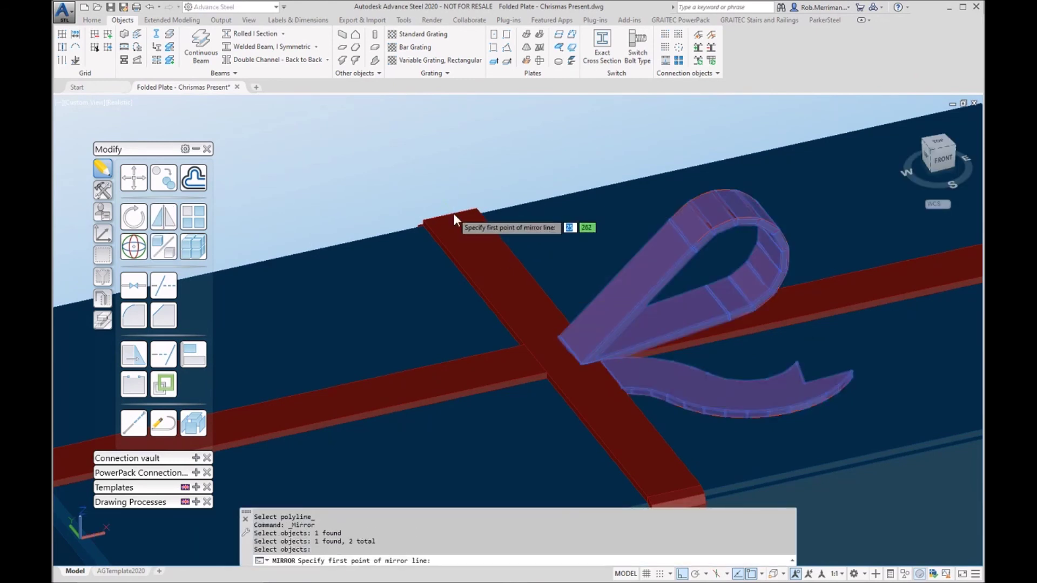
right_click(454, 216, "shift")
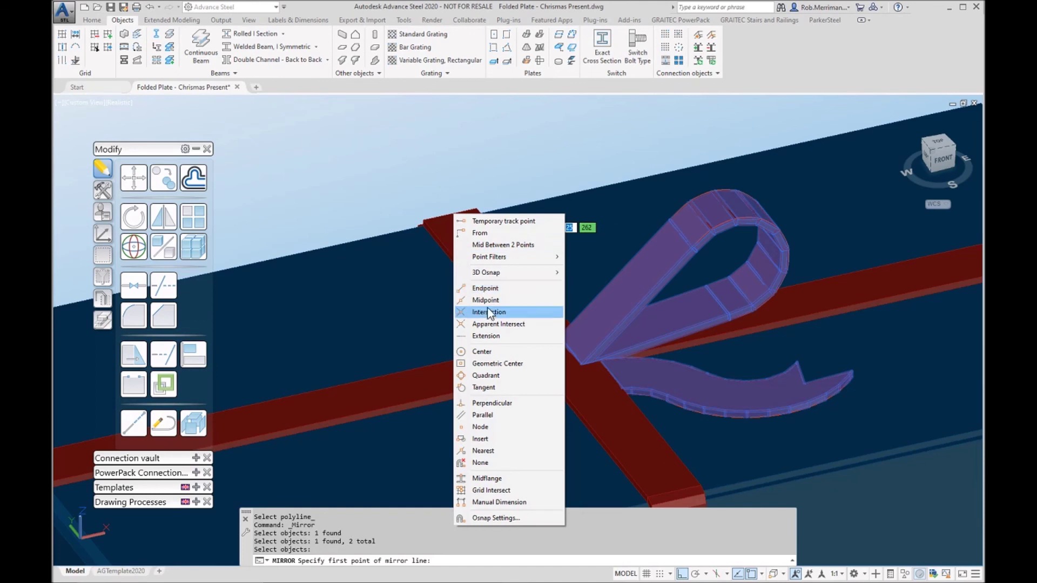
left_click(485, 288)
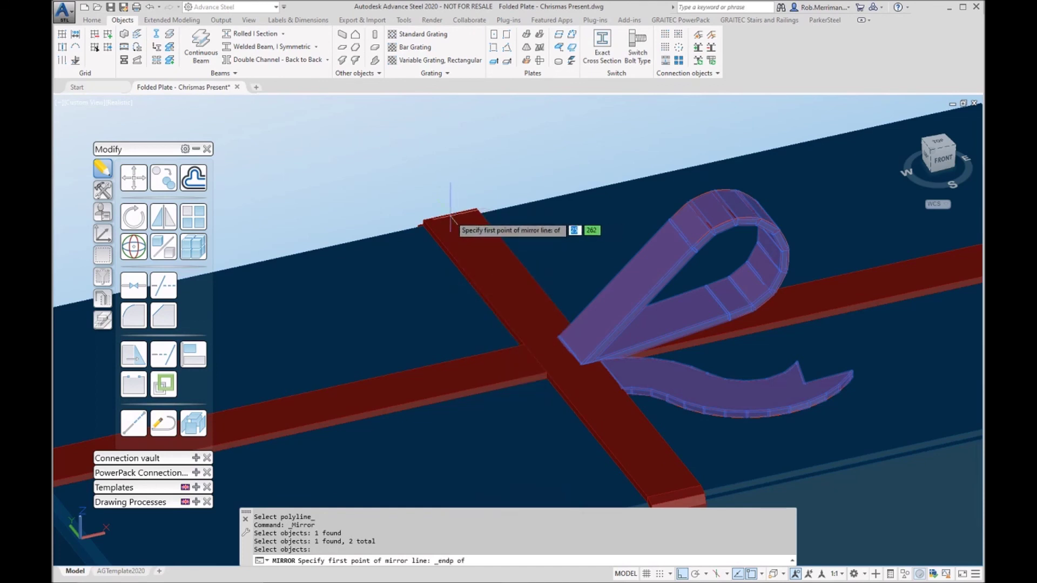
right_click(450, 216, "shift")
left_click(488, 301)
Cancel the mirror attempt and switch the viewport to 2D Wireframe
right_click(454, 212, "shift")
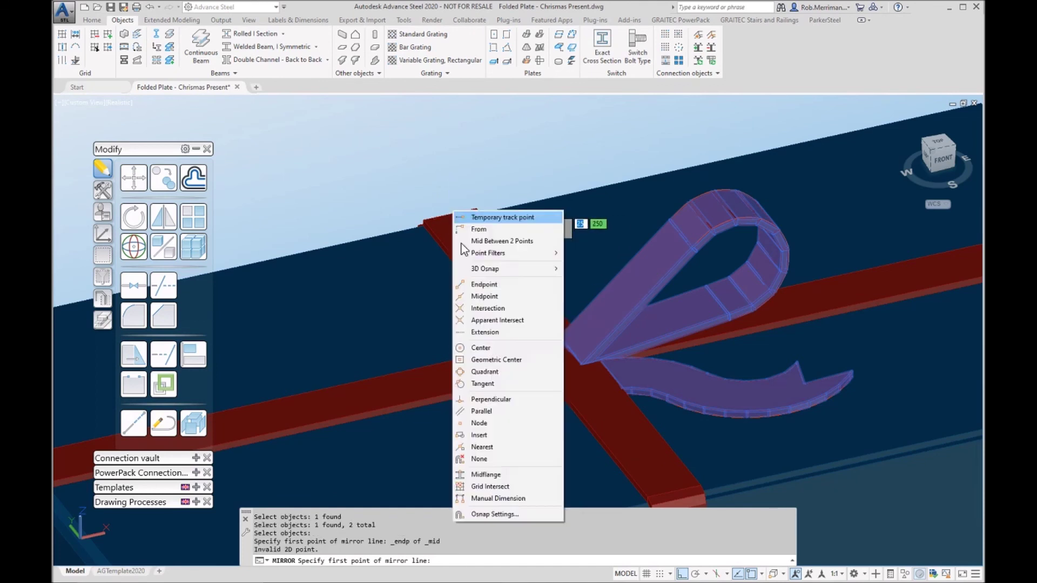
left_click(481, 296)
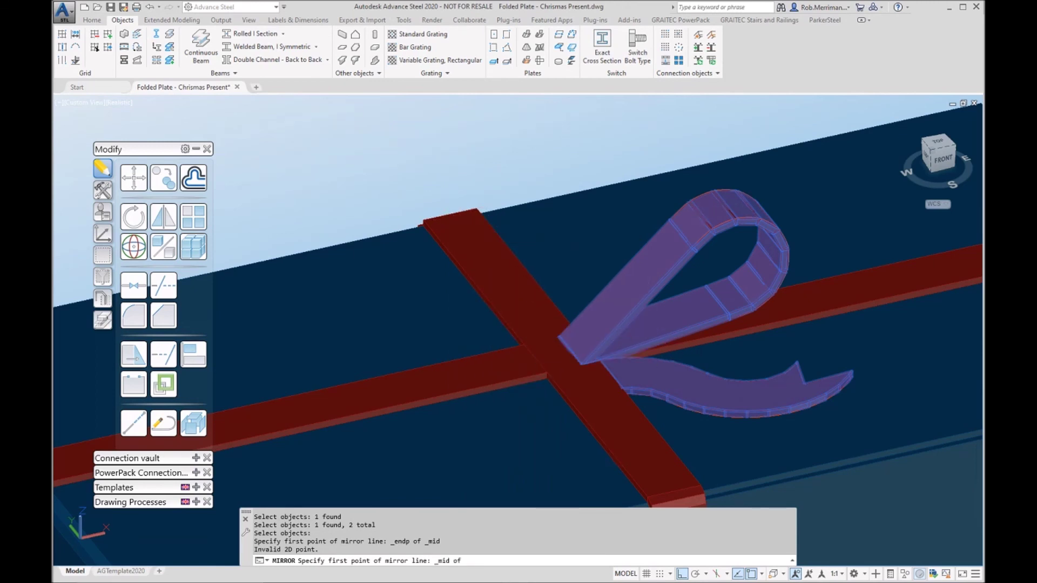
key("Escape")
left_click(125, 101)
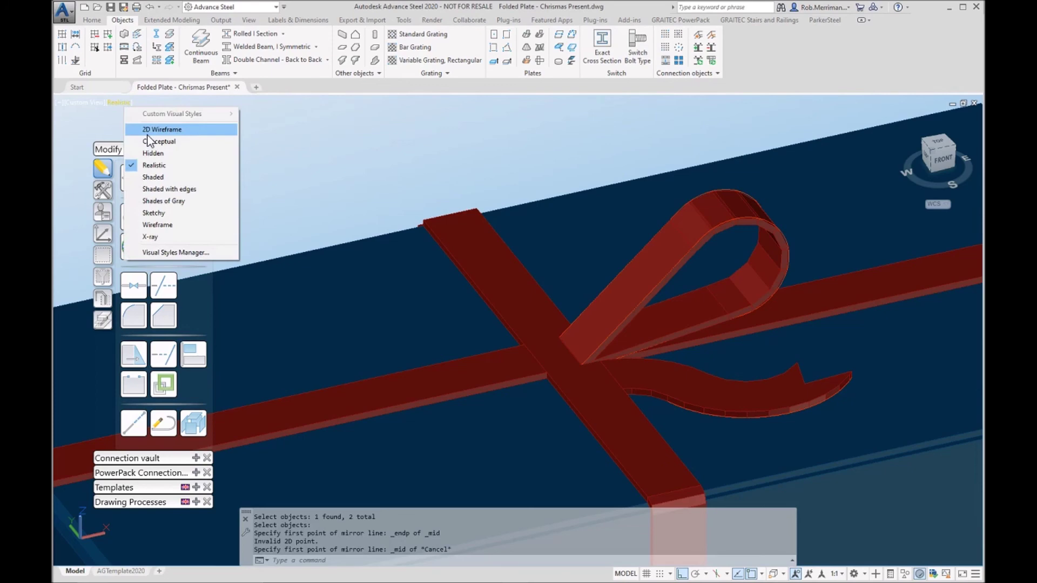
left_click(154, 128)
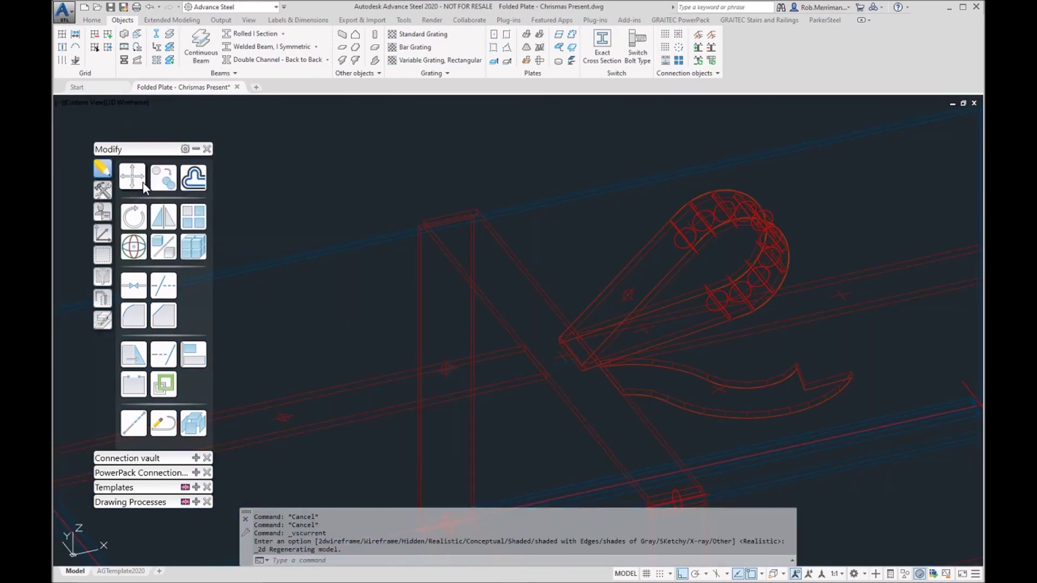
Mirror the loop and tail across the ribbon midpoint, keeping the original pieces
left_click(164, 216)
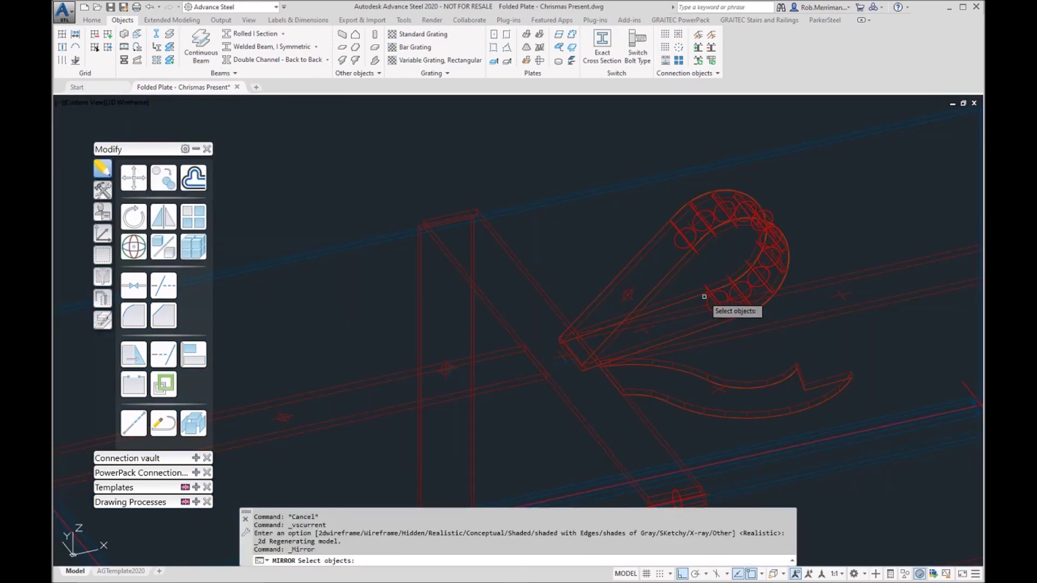
left_click(629, 294)
left_click(665, 397)
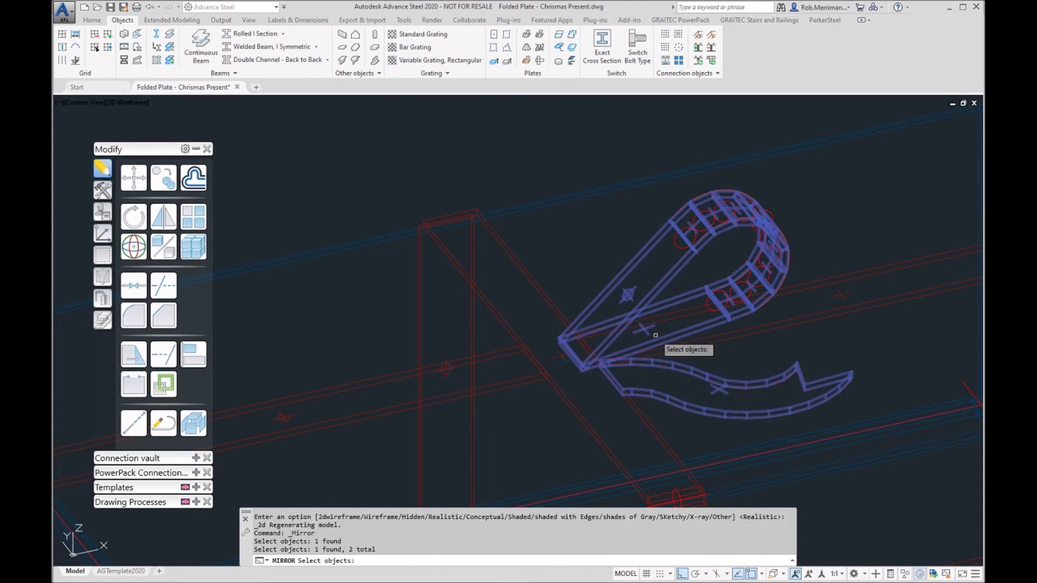
key("Return")
right_click(495, 196, "shift")
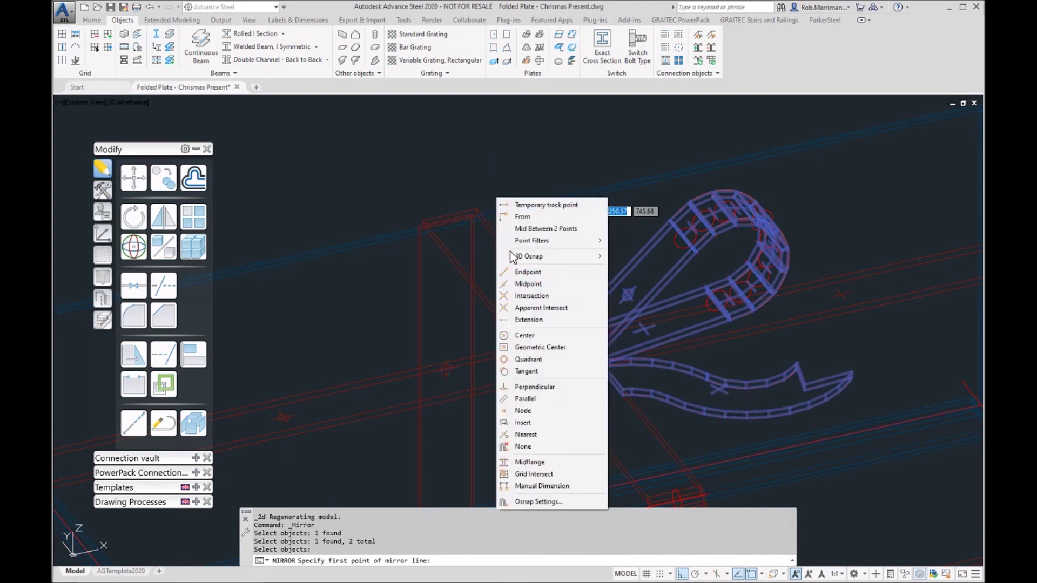
left_click(529, 284)
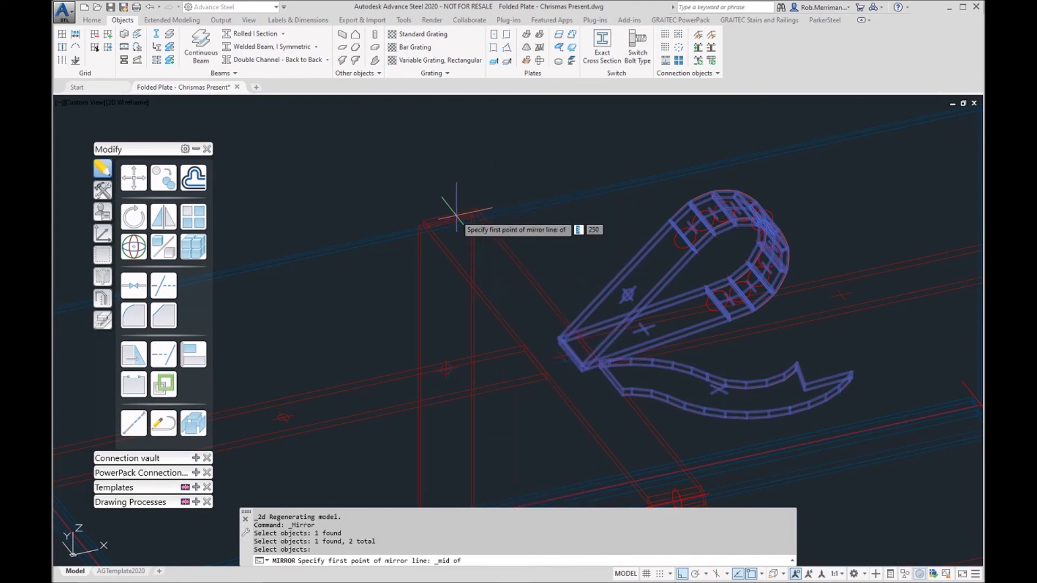
scroll(456, 216, "down", 5)
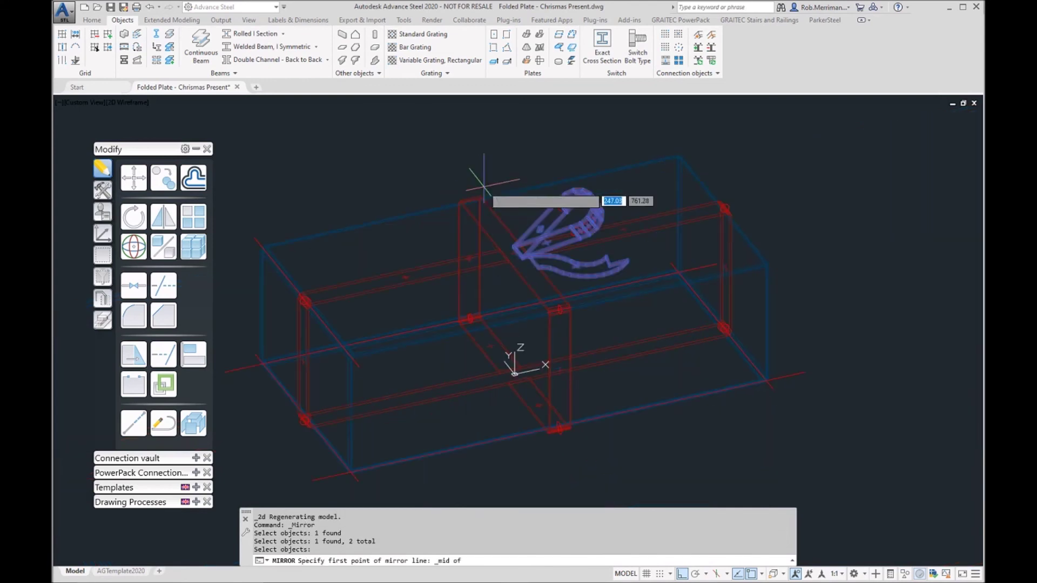
left_click(470, 313)
left_click(369, 171)
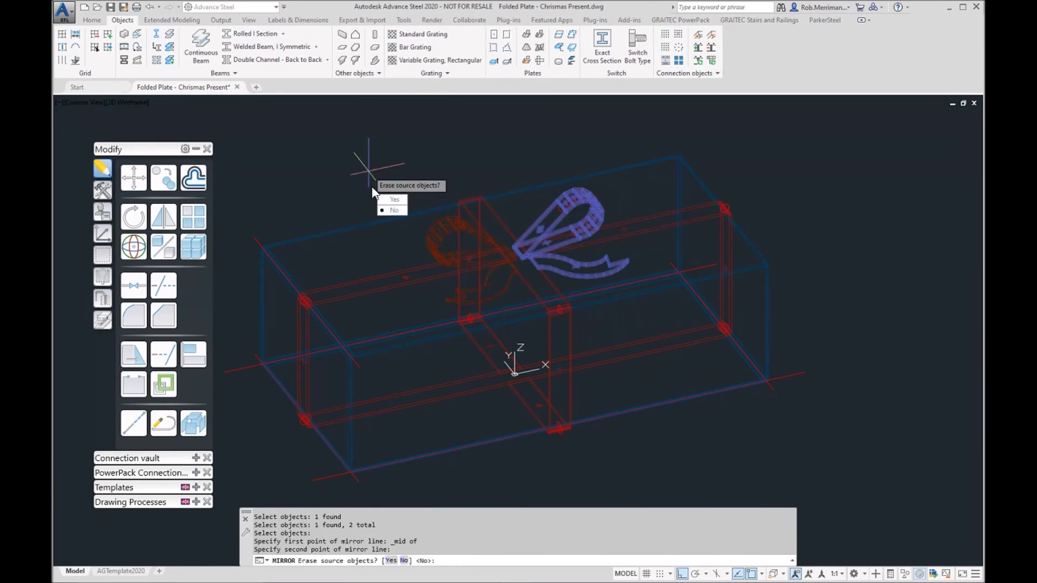
left_click(394, 210)
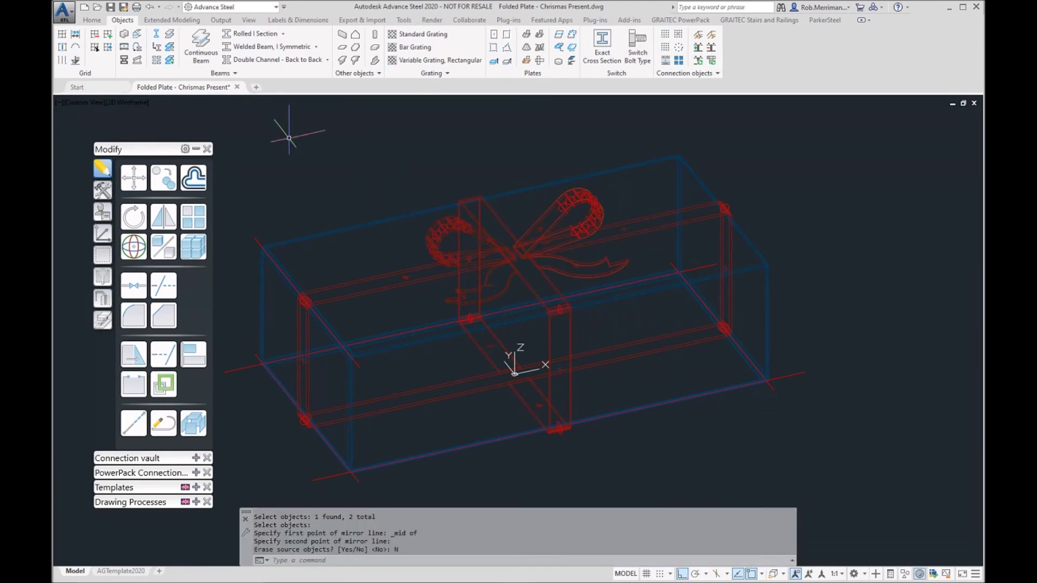
Return the viewport to Realistic shading and orbit around the finished gift box
left_click(147, 101)
left_click(129, 102)
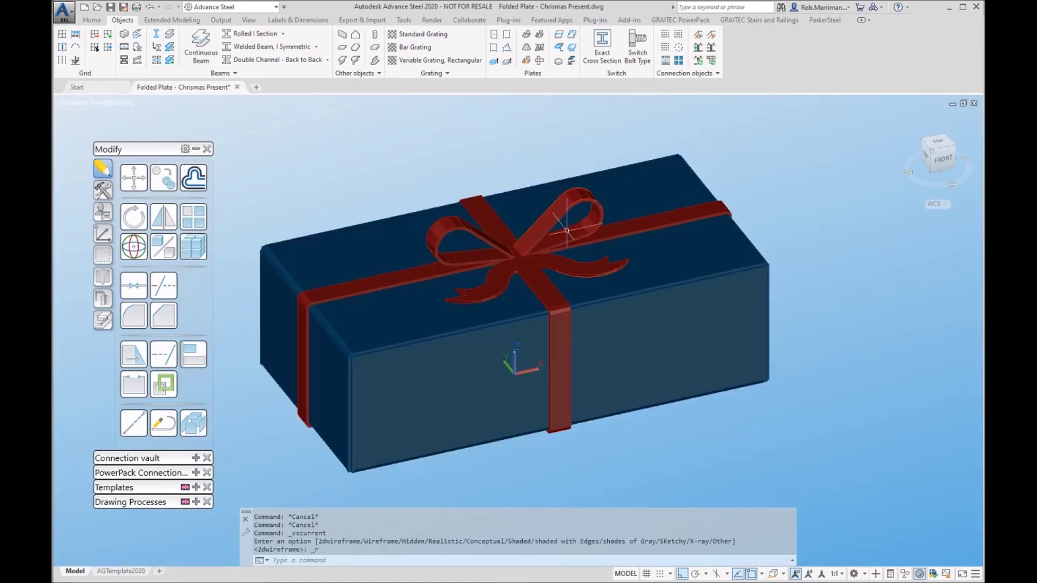
scroll(601, 232, "up", 2)
middle_click_drag(672, 220, 680, 208, "shift")
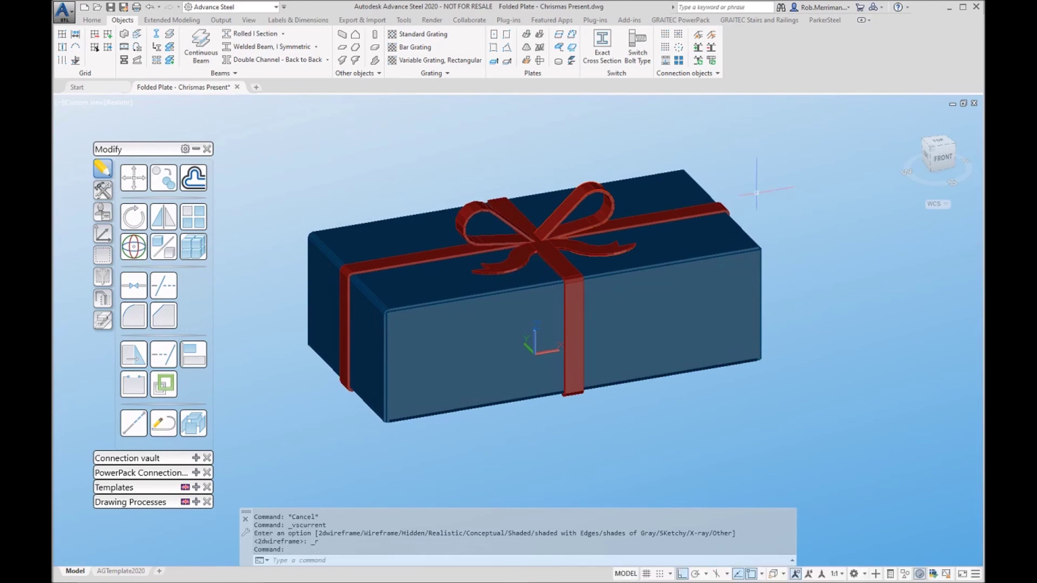